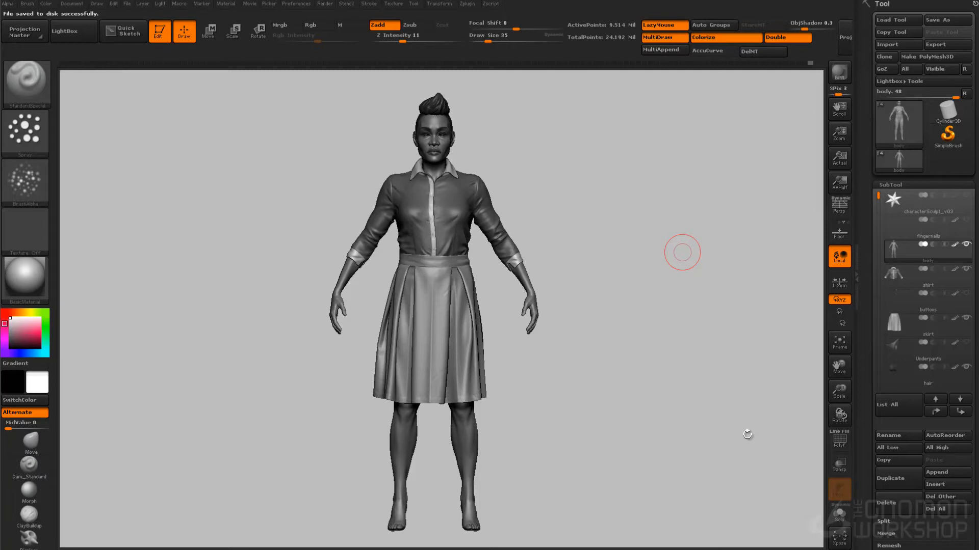
Step: Open the Multi Map Exporter settings and set the map size to 4096
left_click_drag(682, 253, 677, 277, "alt")
left_click(467, 4)
left_click(465, 18)
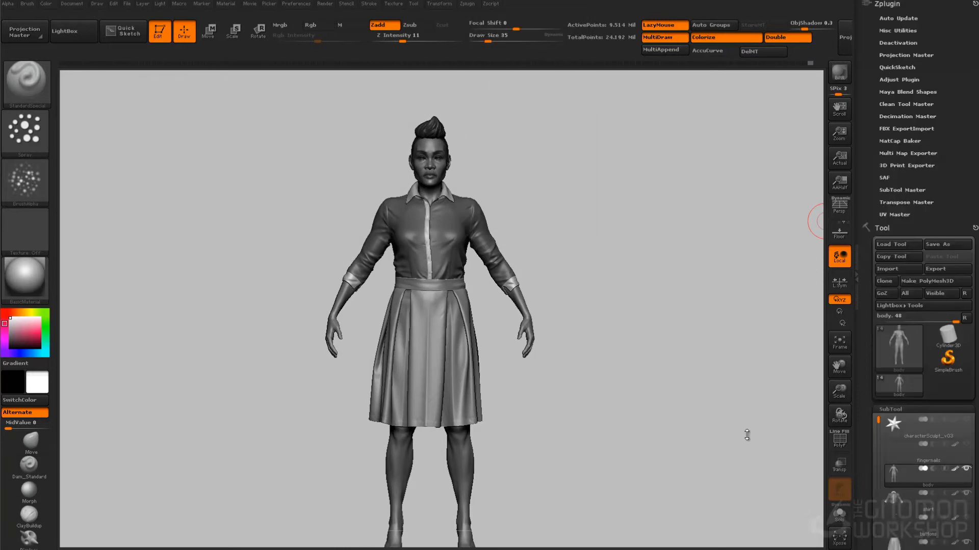
left_click(908, 153)
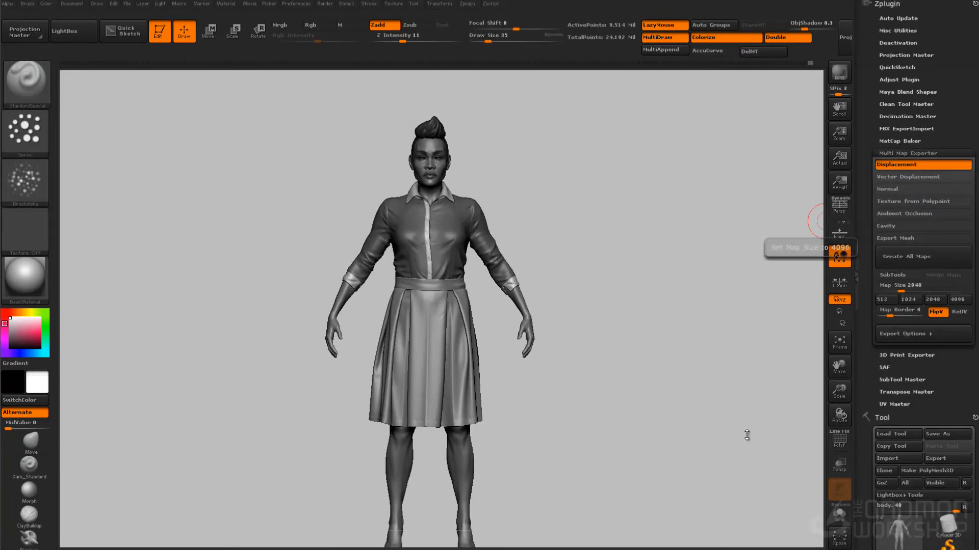
left_click_drag(868, 306, 868, 282)
left_click(907, 262)
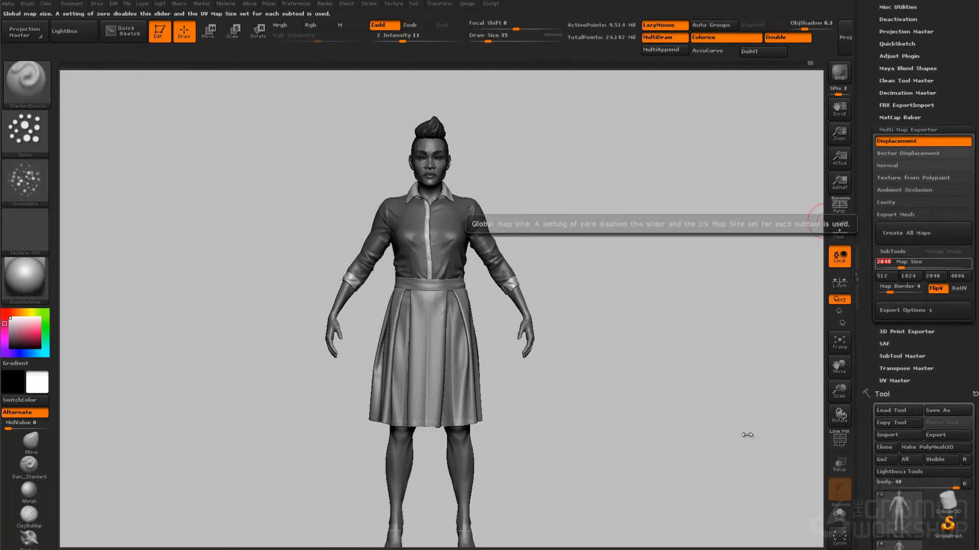
type("4096")
key("Return")
Step: Enable SubTools and Merge Maps for the map export and set the map border to 12
left_click(898, 252)
left_click(946, 252)
left_click(900, 288)
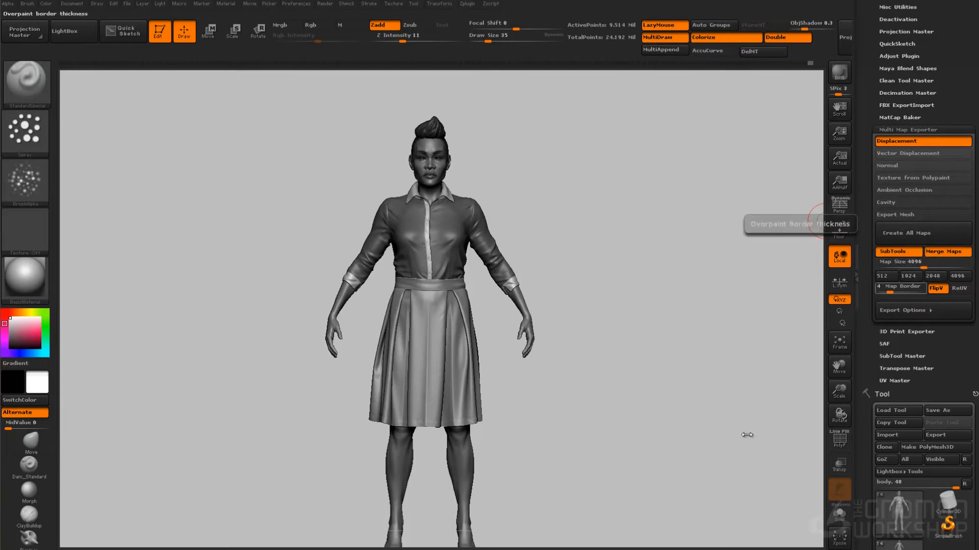
type("12")
key("Return")
Step: Review the export file name options along with the displacement map and mesh export settings
left_click(913, 310)
left_click(898, 329)
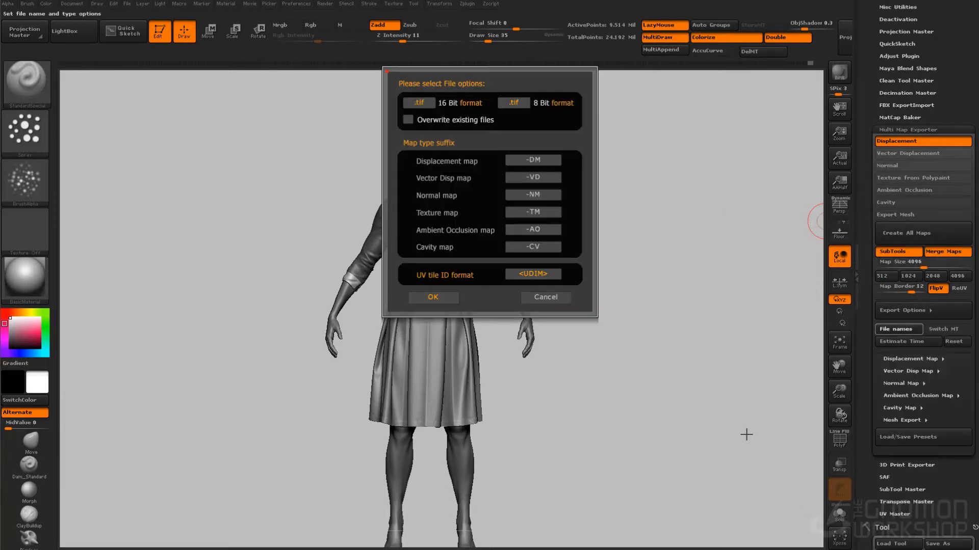
left_click(433, 297)
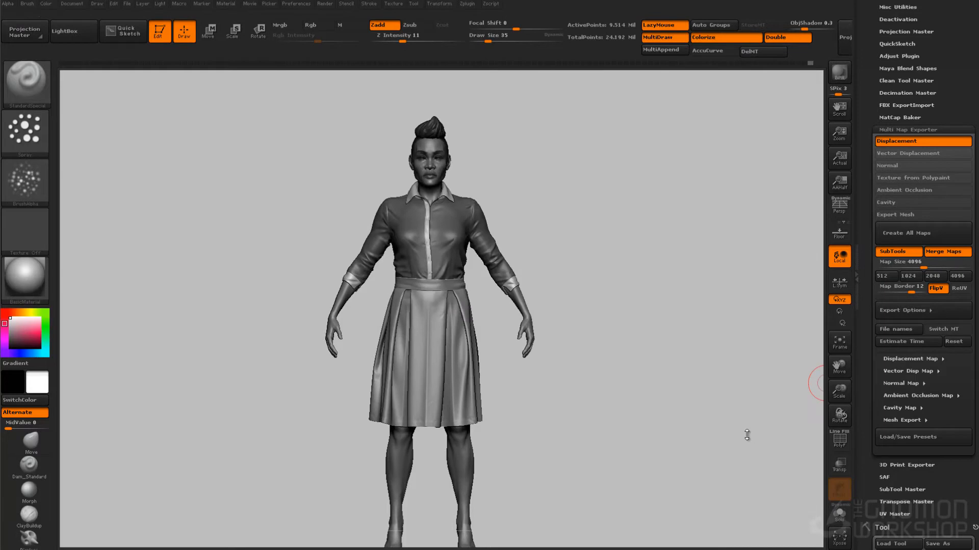
left_click(905, 420)
left_click(910, 359)
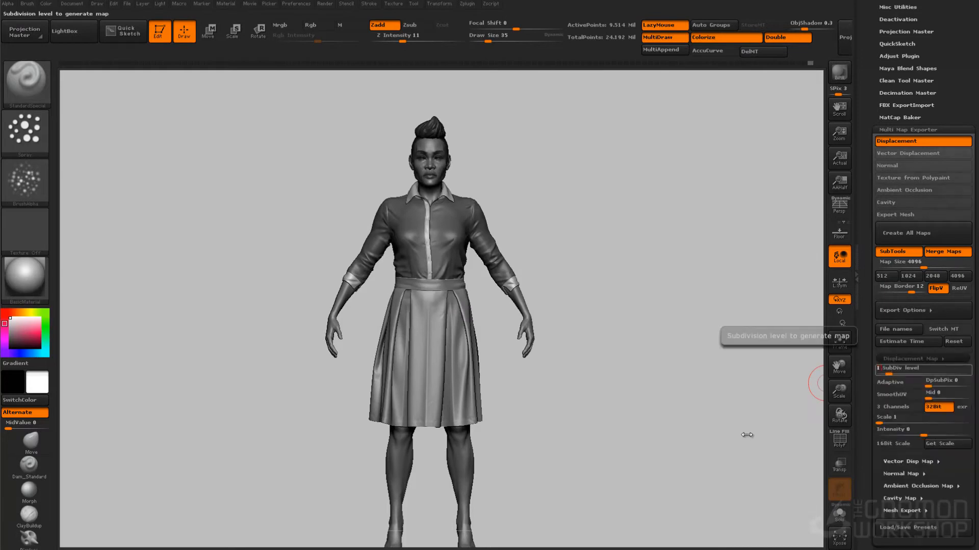
left_click(910, 359)
left_click(899, 330)
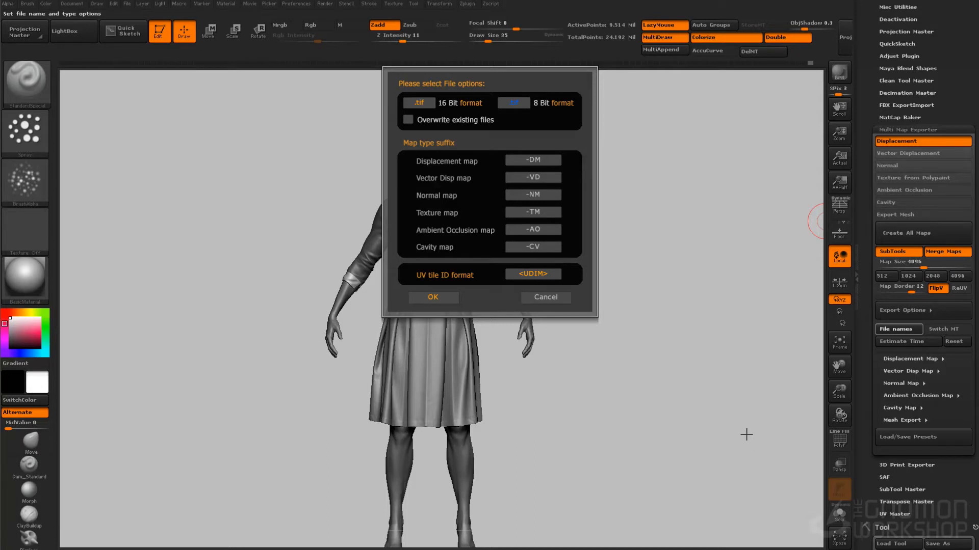
left_click(546, 298)
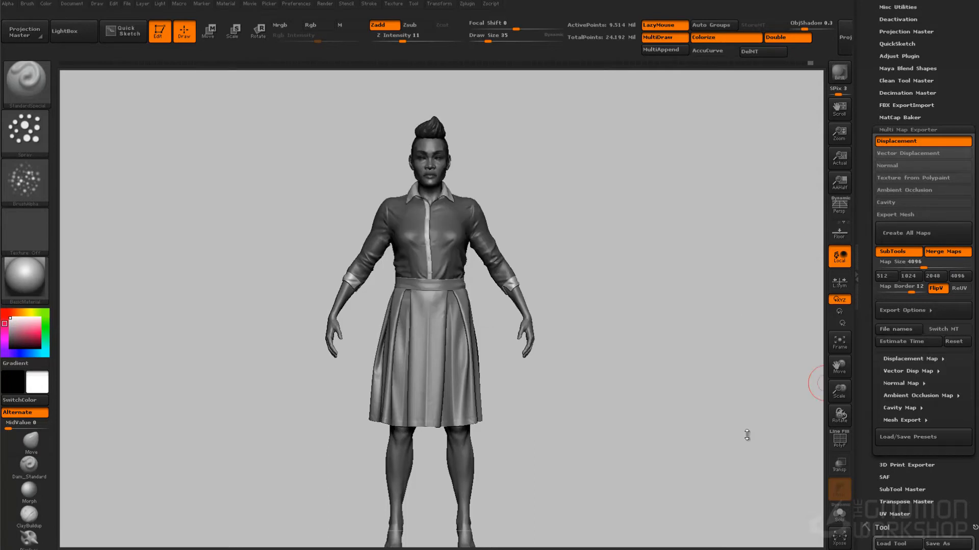
left_click(902, 421)
left_click(910, 359)
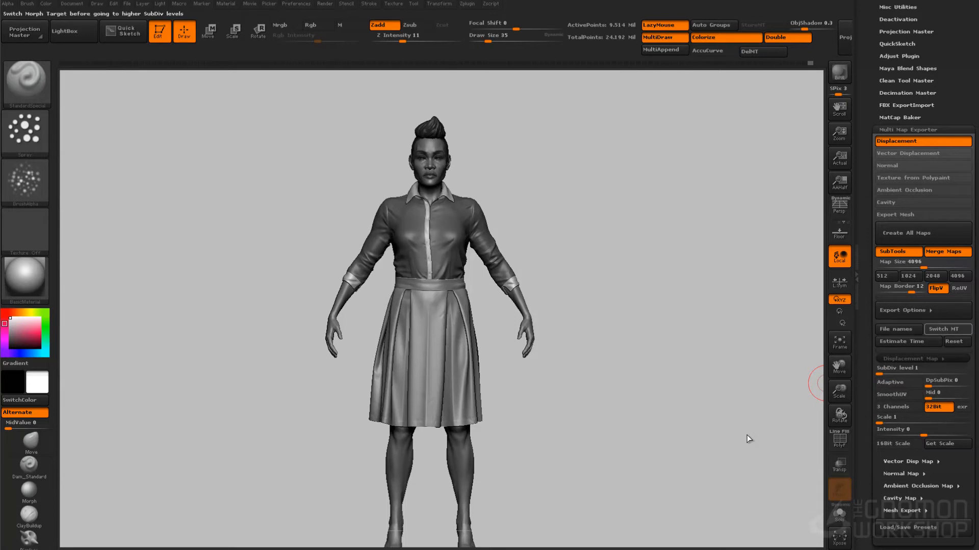
Step: Create all displacement maps, accepting the hidden polygons, and save them in a new zbExp_v01 folder inside the project's maps folder
left_click(906, 233)
left_click(473, 154)
left_click(269, 10)
double_click(105, 57)
right_click(81, 224)
mouse_move(97, 330)
left_click(199, 332)
type("zbrxp_v01")
key("Return")
key("Return")
left_click(94, 344)
key("Return")
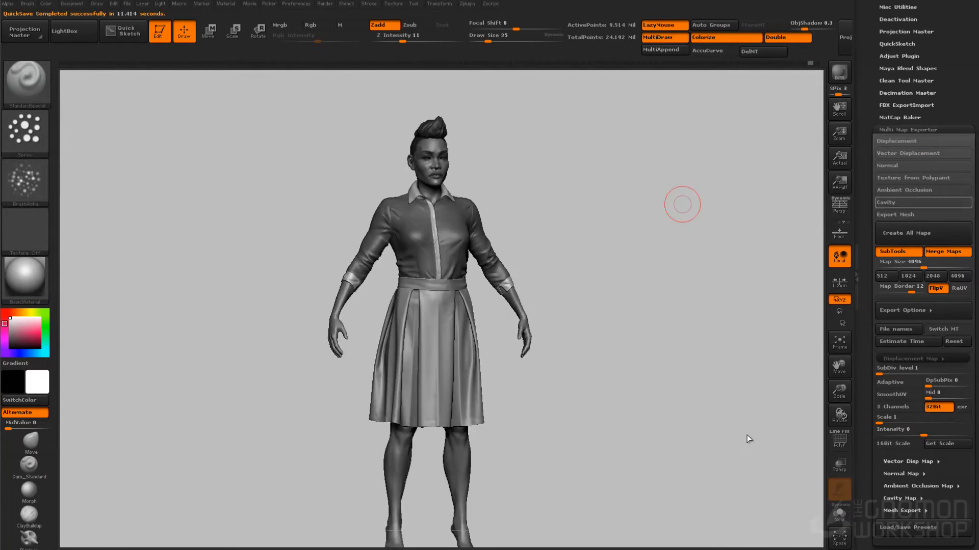
Step: Enable Export Mesh and make the hidden subtools visible, including the buttons, glasses, jewelry and shoes
left_click(923, 215)
left_click_drag(975, 511, 975, 23)
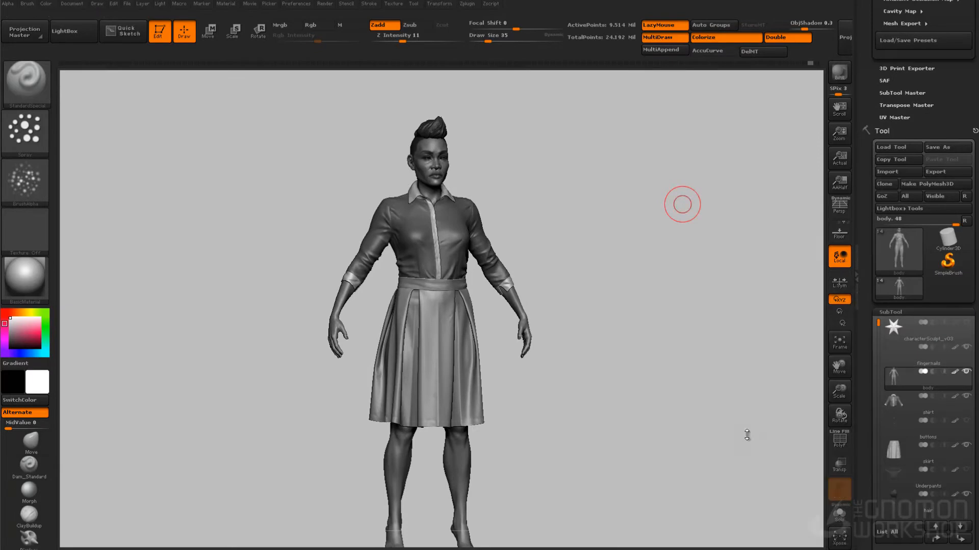
mouse_move(879, 322)
left_mouse_down()
mouse_move(878, 408)
mouse_move(878, 322)
left_mouse_up()
left_click(966, 445)
left_click(965, 469)
left_click(966, 494)
left_click(966, 469)
left_click(965, 494)
left_click_drag(635, 334, 667, 342)
left_click_drag(667, 343, 663, 318, "alt")
Step: Save the tool over the existing characterSculpt_v03.ZTL file
key("ctrl+s")
key("Return")
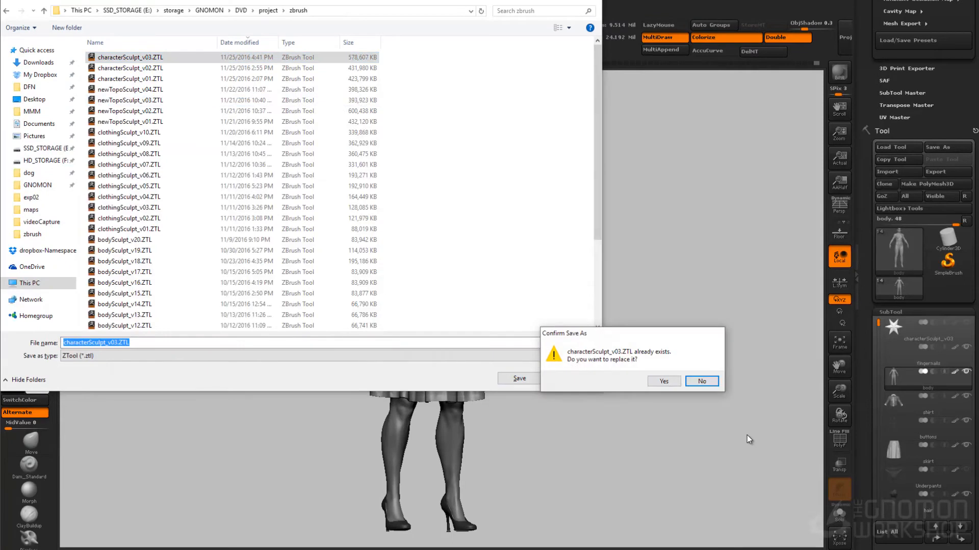
key("Left")
key("Return")
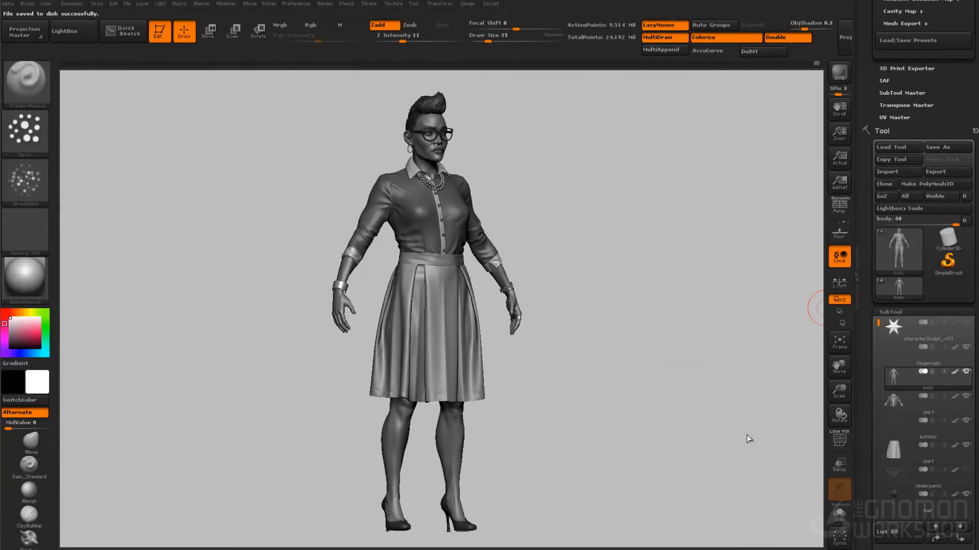
Step: Turn on UV merging in the mesh export options and turn off Merge Maps
left_click_drag(923, 56, 923, 328)
left_click(902, 295)
left_click_drag(923, 286, 923, 408)
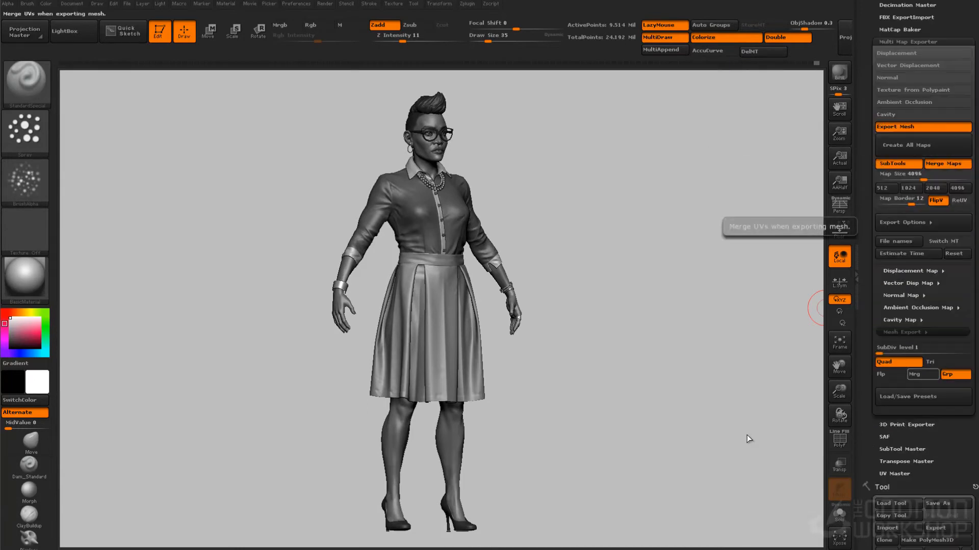
left_click(922, 375)
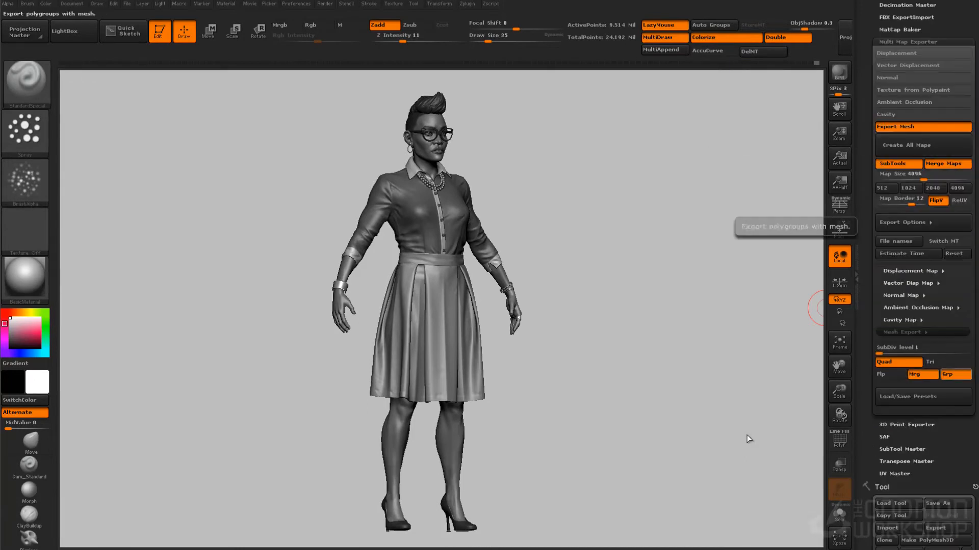
left_click(947, 163)
Step: Export the subtool meshes as OBJ files, starting with body.obj, into a new exp_v03 folder inside the project's obj folder
left_click(923, 146)
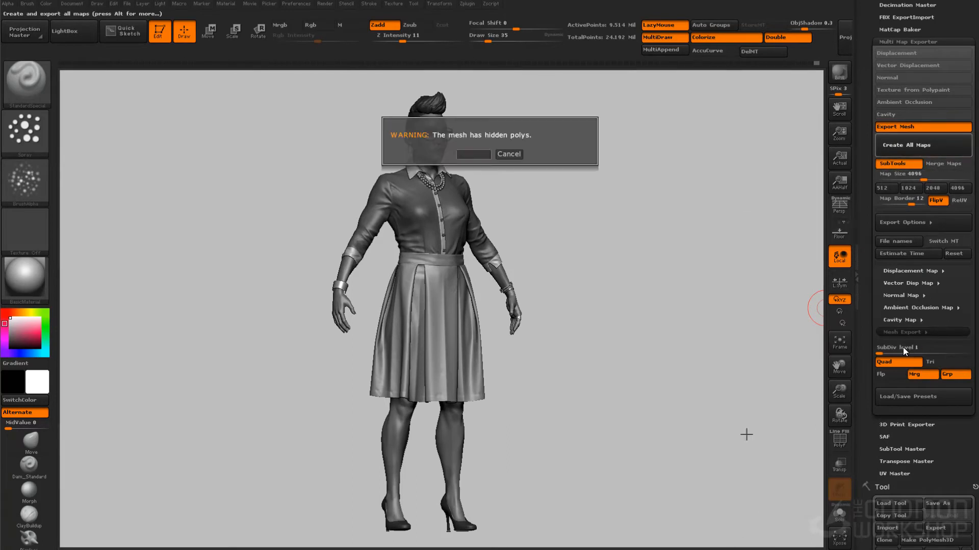
left_click(474, 154)
left_click(268, 10)
double_click(102, 89)
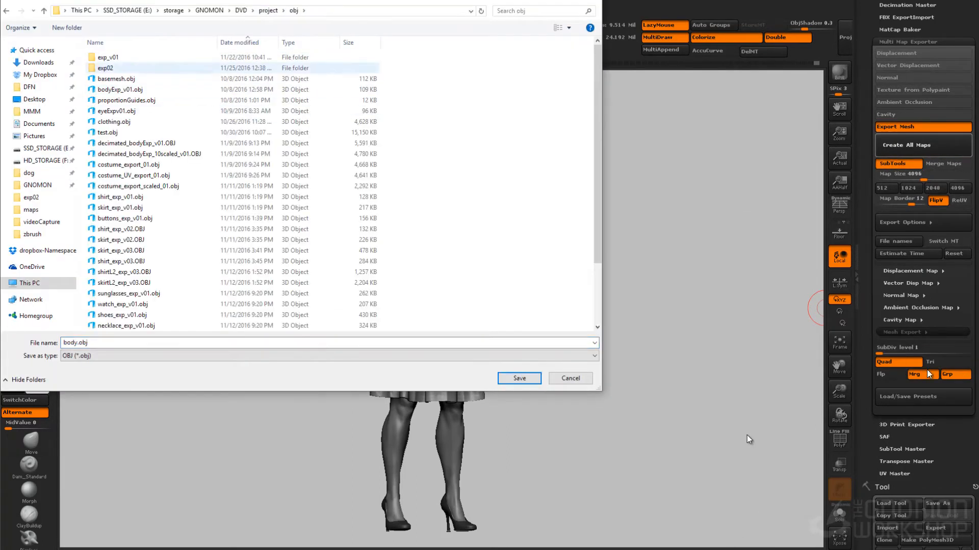
right_click(436, 145)
left_click(326, 255)
type("exp_v03")
key("Return")
key("Return")
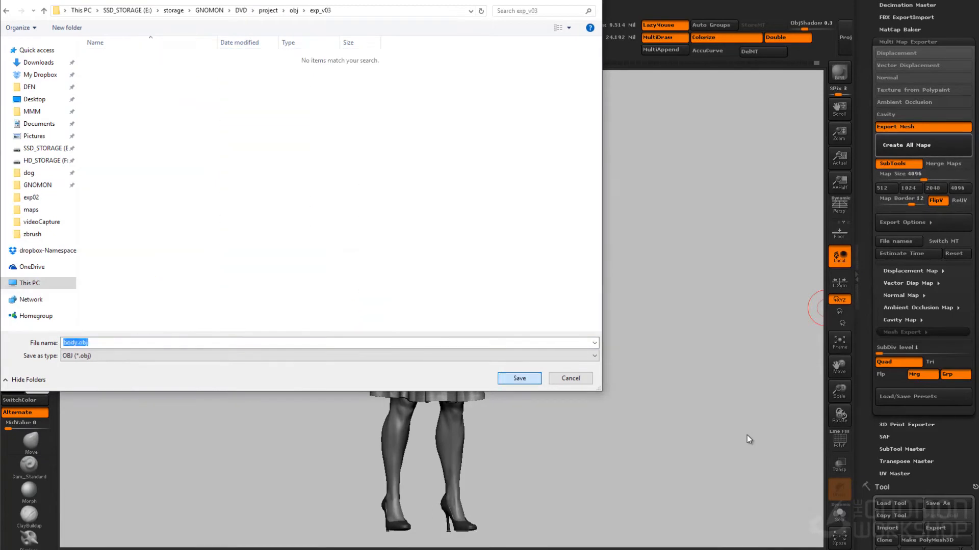
key("Return")
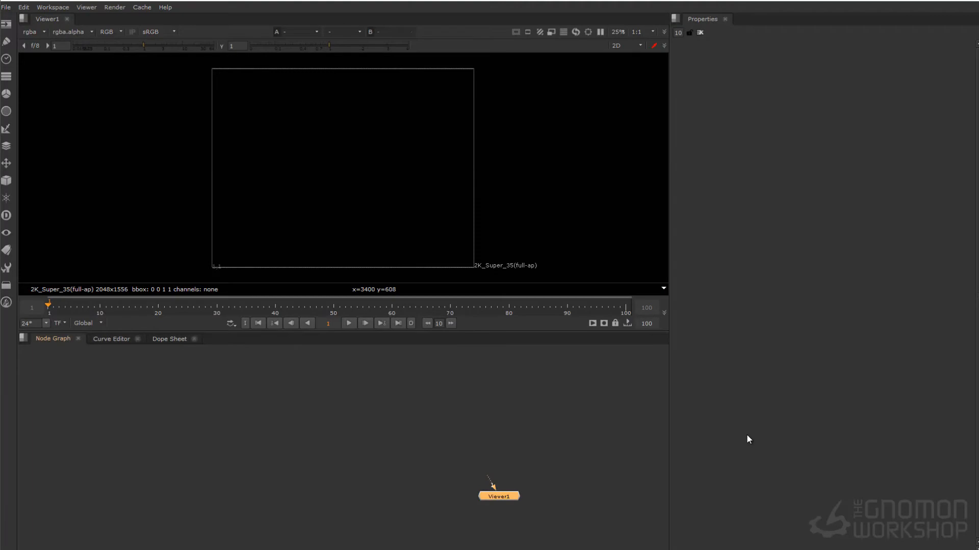
Step: In Nuke, load all displacement TIFs from the zbExp_v01 folder as separate Read nodes with sequence grouping off
key("r")
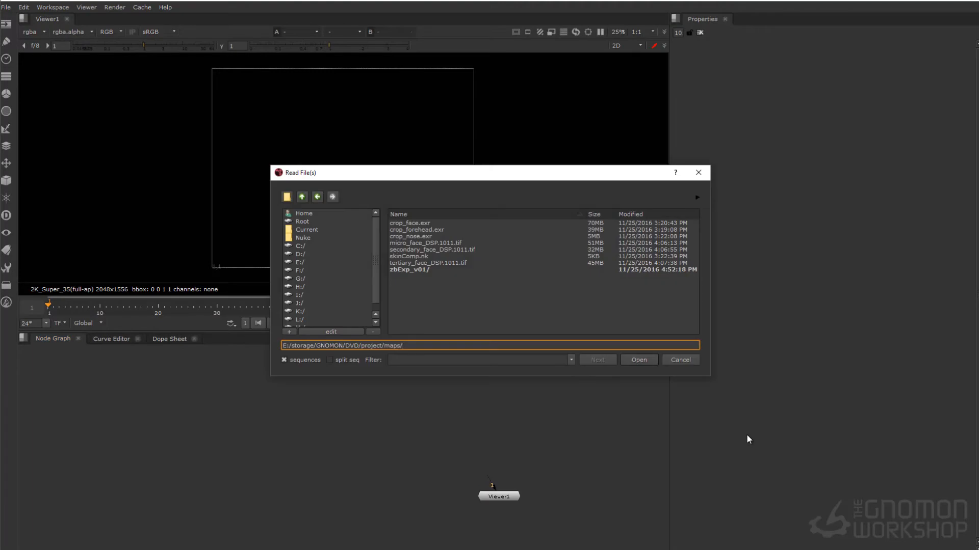
double_click(410, 270)
left_click(285, 360)
scroll(489, 286, "down", 2)
scroll(459, 269, "up", 2)
left_click(421, 223)
scroll(421, 235, "down", 2)
left_click(421, 330, "shift")
left_click(639, 361)
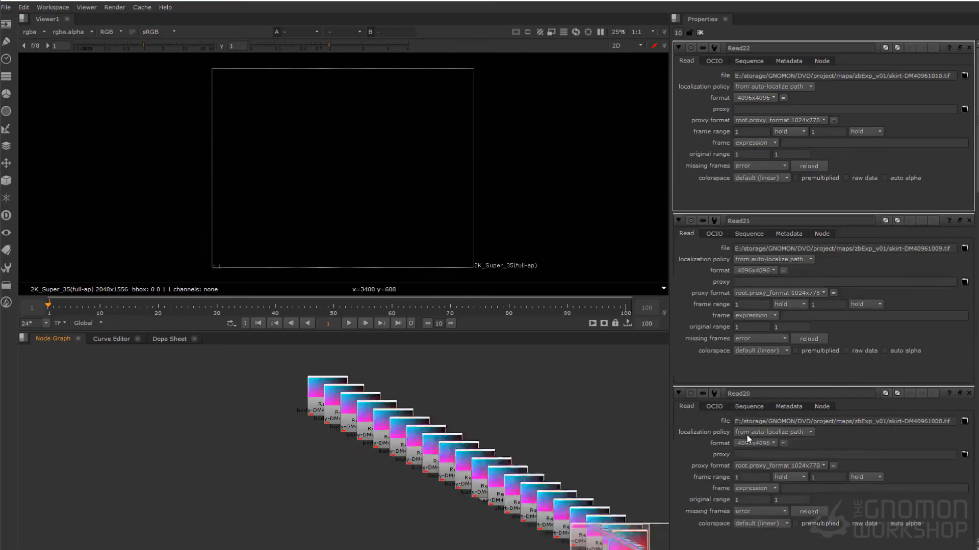
Step: Examine the loaded displacement maps in the viewer, adjusting the gain and toggling the red channel to check their detail
middle_click_drag(338, 112, 293, 204)
scroll(290, 204, "up", 3)
left_click_drag(143, 45, 187, 45)
scroll(388, 152, "up", 3)
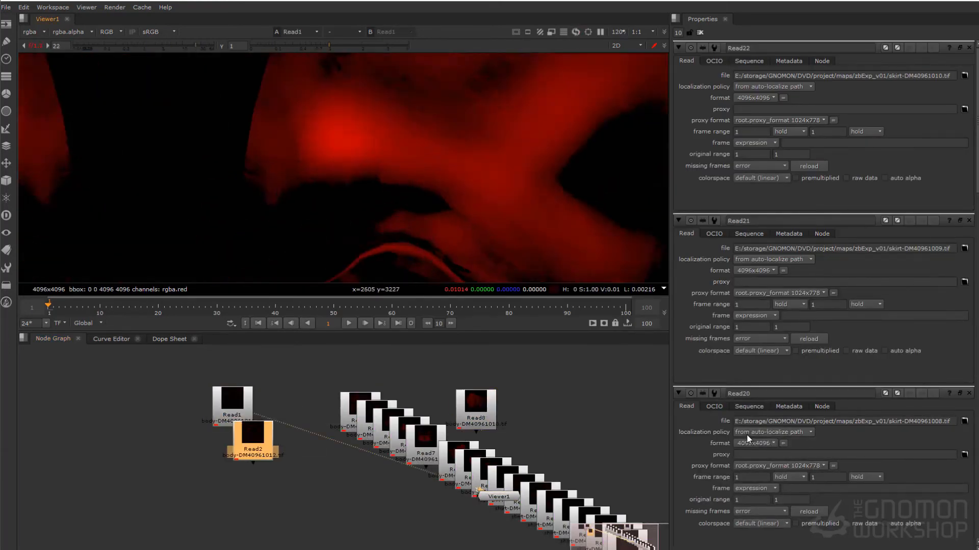
middle_click_drag(388, 204, 326, 133)
key("r")
mouse_move(186, 45)
left_mouse_down()
mouse_move(158, 45)
mouse_move(174, 46)
left_mouse_up()
scroll(338, 168, "down", 4)
key("r")
middle_click_drag(408, 484, 341, 385)
left_click(602, 454)
key("1")
left_click_drag(557, 449, 568, 477)
scroll(338, 168, "down", 3)
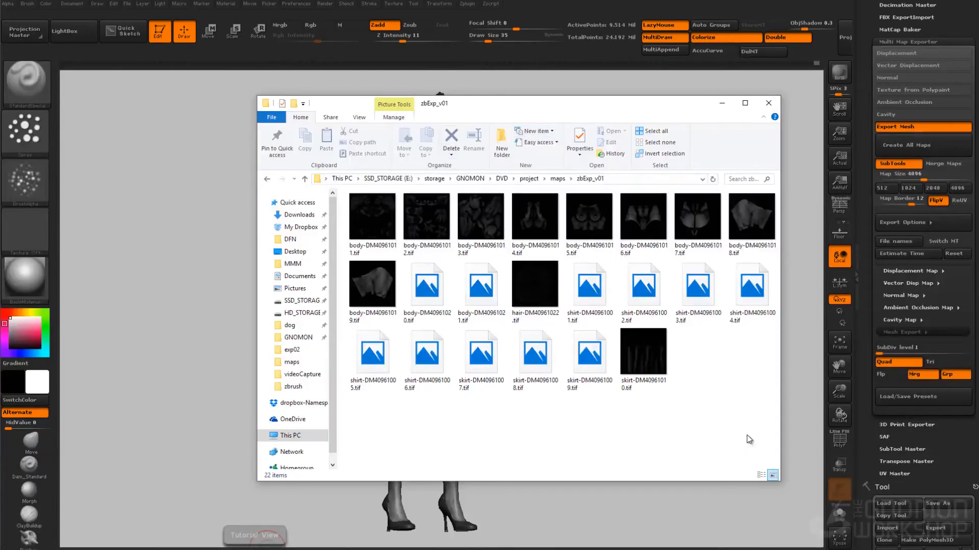
Step: In File Explorer, list zbExp_v01 in detail and rename body-DM40961011.tif to characterFemale_DSP_1011.tif, copying the new prefix
left_click(761, 475)
right_click(382, 208)
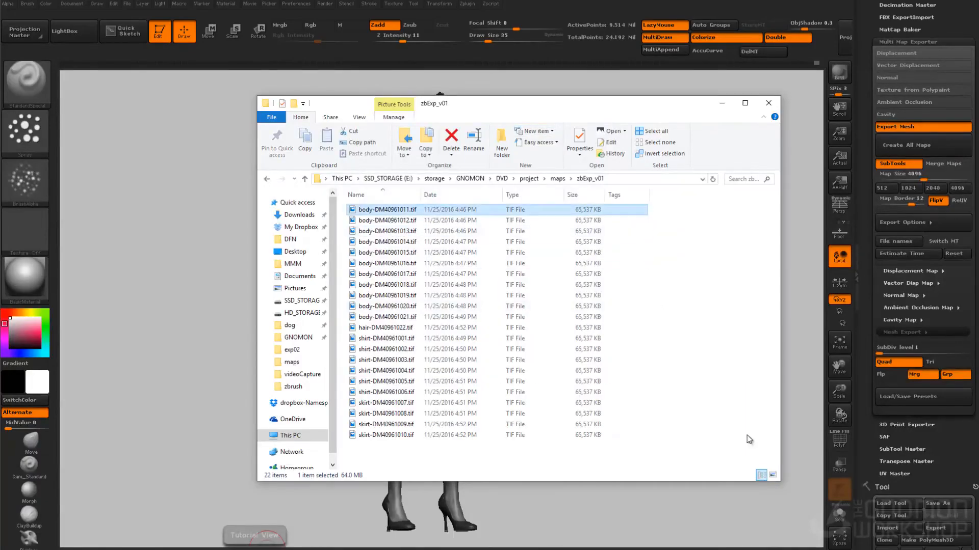
left_click(224, 540)
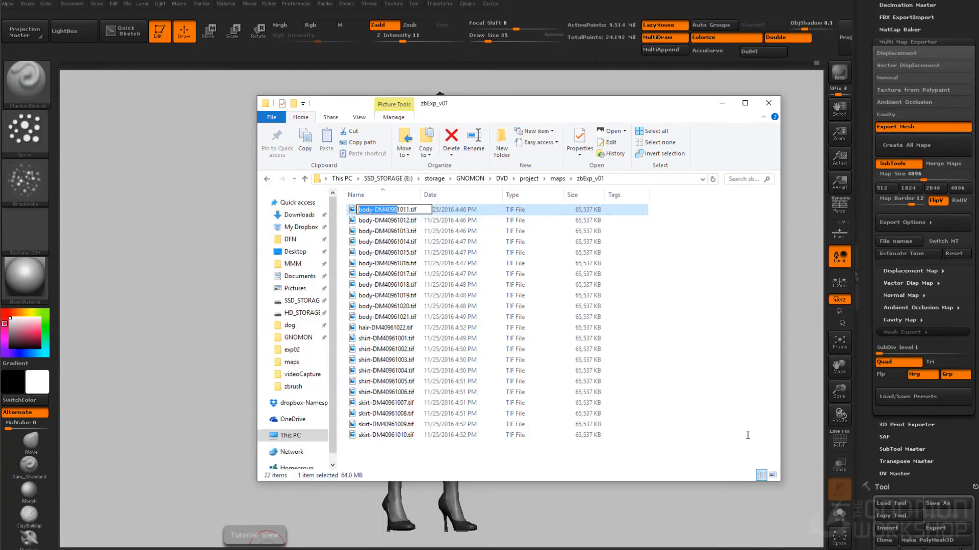
type("characterFemale_DS")
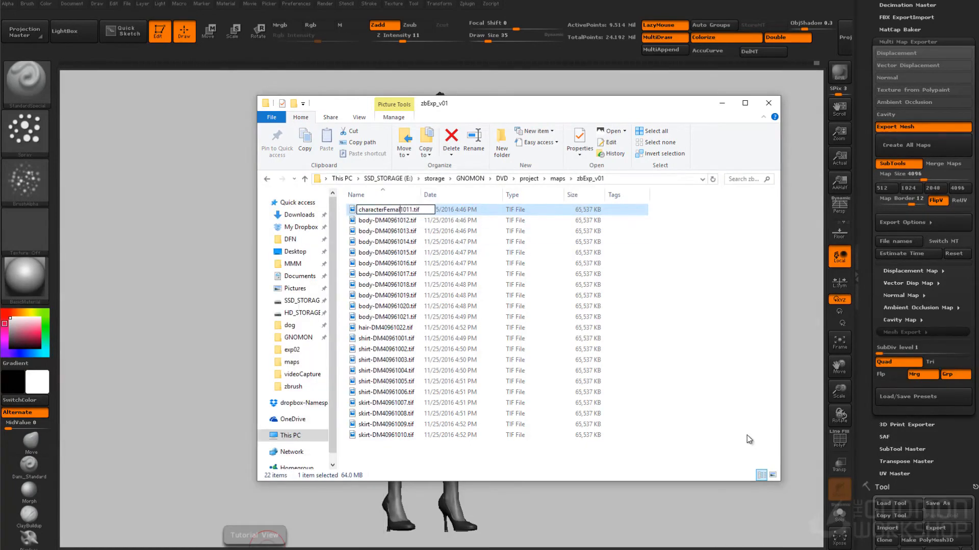
type("P_")
key("shift+Home")
key("ctrl+c")
key("Return")
Step: Rename body-DM40961012.tif with the copied characterFemale_DSP_ prefix
key("Menu")
key("m")
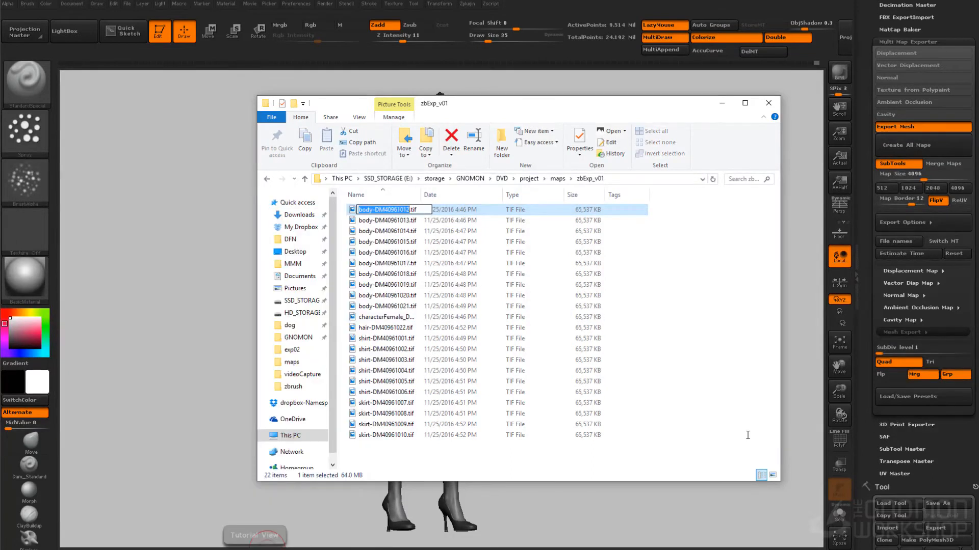
key("ctrl+v")
key("Return")
Step: Replace the prefix of body-DM40961013.tif with characterFemale_DSP_, keeping its UDIM number
key("Menu")
key("m")
key("Right")
key("Left")
key("Left")
key("Left")
key("Left")
key("shift+Home")
key("ctrl+v")
key("Return")
key("Home")
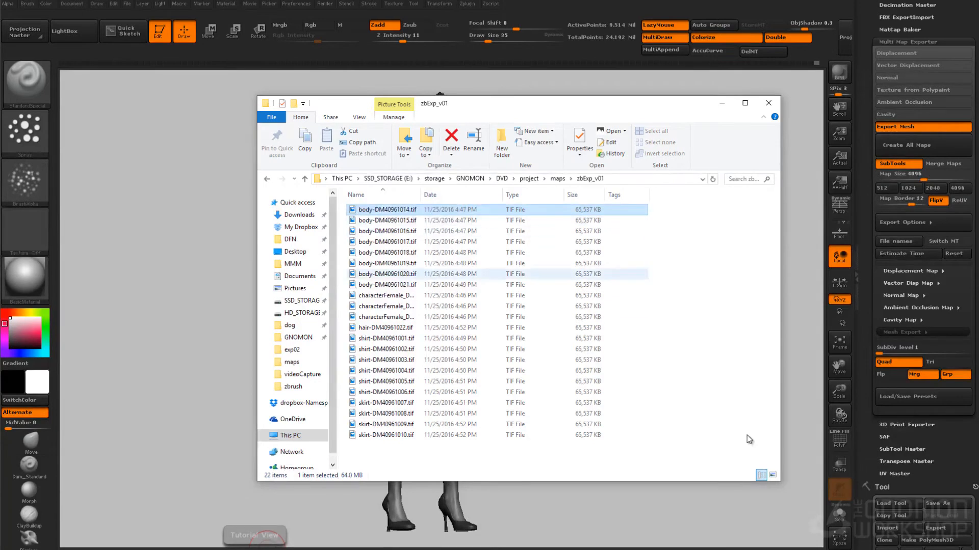
Step: Replace the prefix of body-DM40961014.tif with characterFemale_DSP_, keeping its UDIM number
key("Menu")
key("m")
key("Right")
key("Left")
key("Left")
key("Left")
key("Left")
key("shift+Home")
key("ctrl+v")
key("Return")
key("Down")
key("Menu")
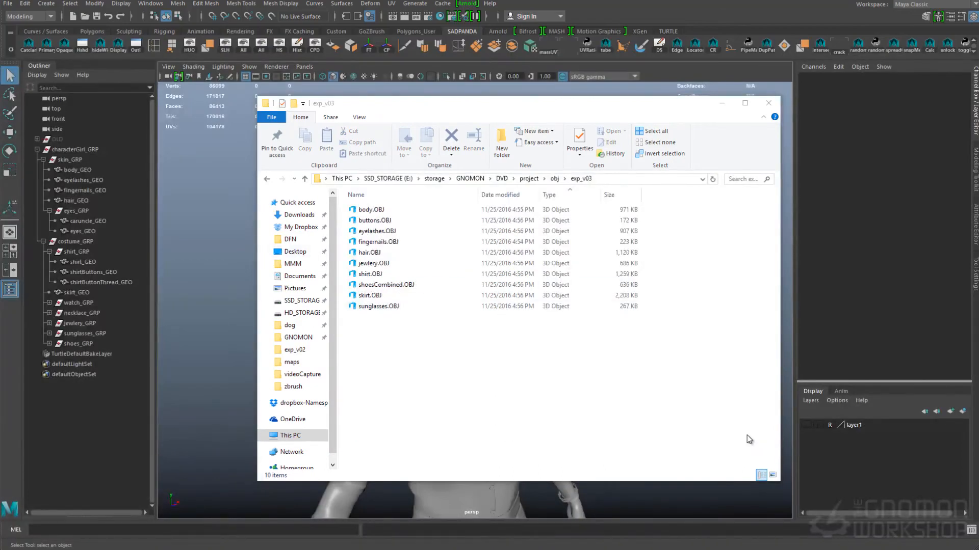
Step: Switch to Maya and import the exported OBJ meshes from the exp_v03 folder into the character scene
key("ctrl+a")
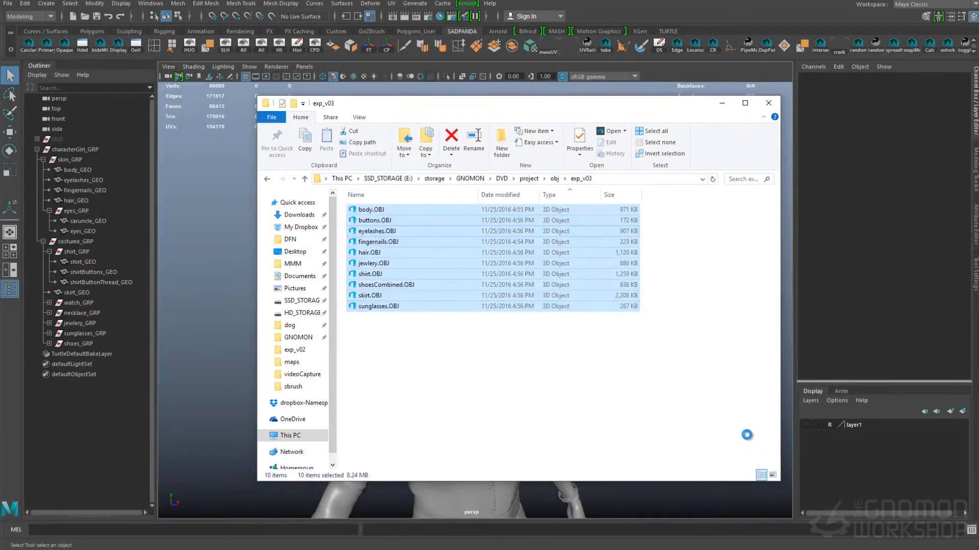
scroll(747, 434, "down", 5)
key("f")
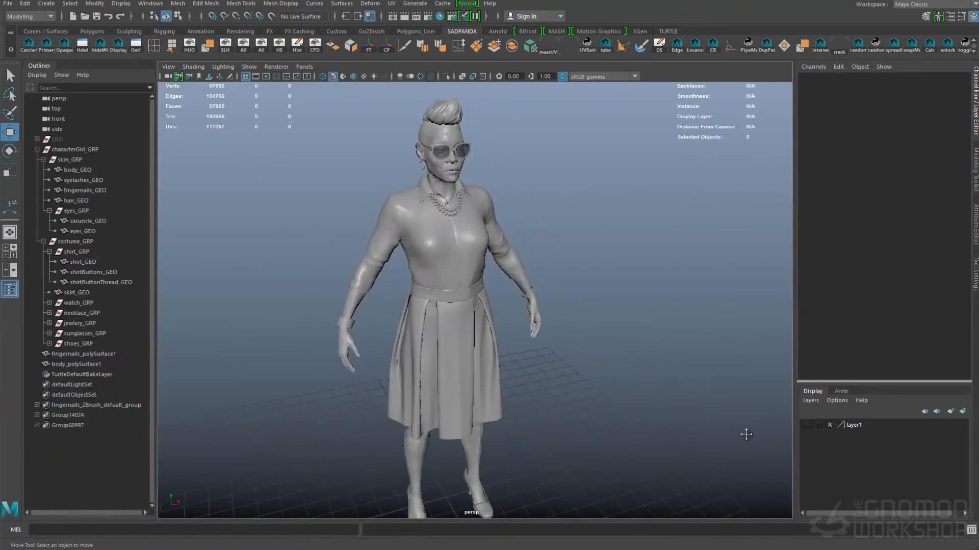
Step: Move the imported body and fingernails meshes beside the character, to about -9.531 in X
scroll(747, 437, "up", 10)
scroll(747, 439, "down", 5)
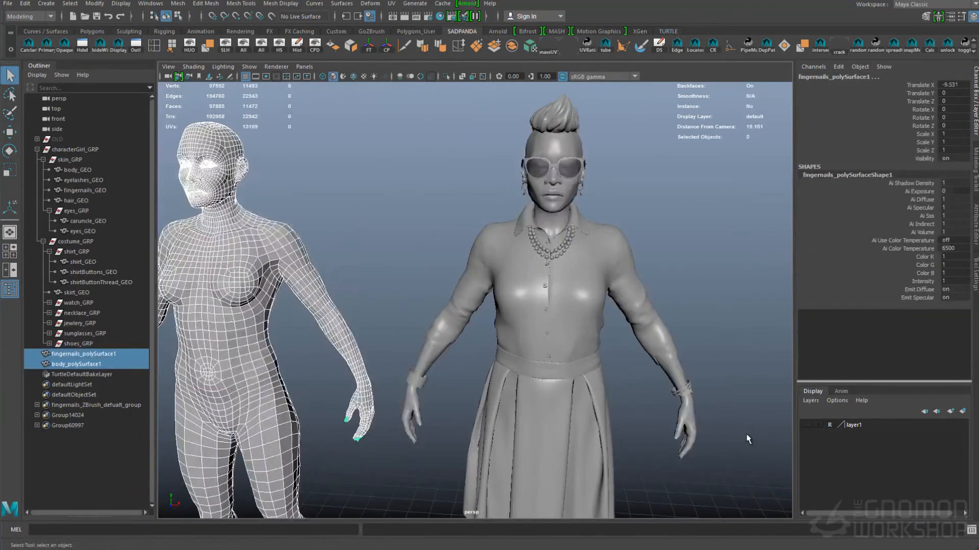
key("q")
left_click(748, 439)
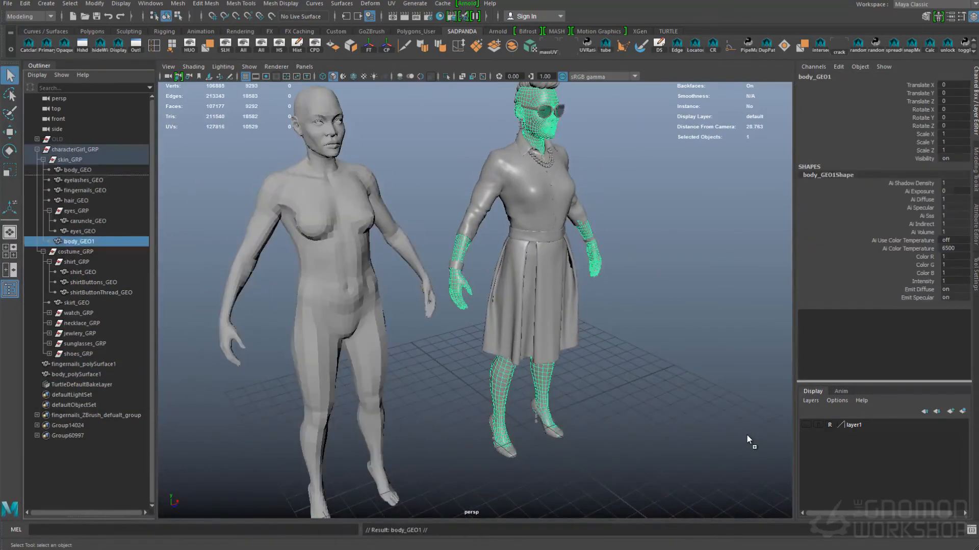
Step: Place the duplicated body mesh directly below body_GEO in the hierarchy and rename it body_heels_GEO
left_click_drag(79, 241, 79, 175)
double_click(80, 180)
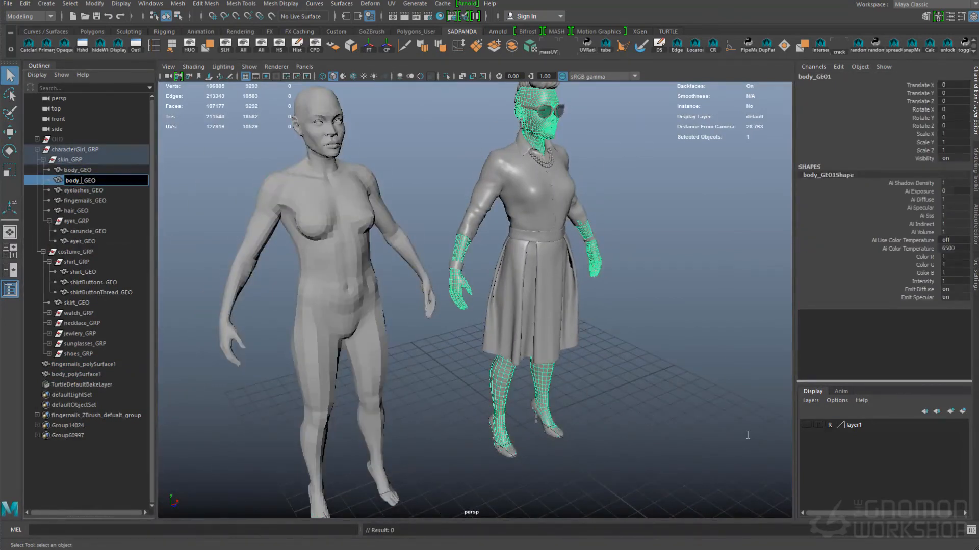
left_click(78, 170)
mouse_move(747, 439)
left_mouse_down("alt")
mouse_move(763, 441)
mouse_move(751, 440)
left_mouse_up("alt")
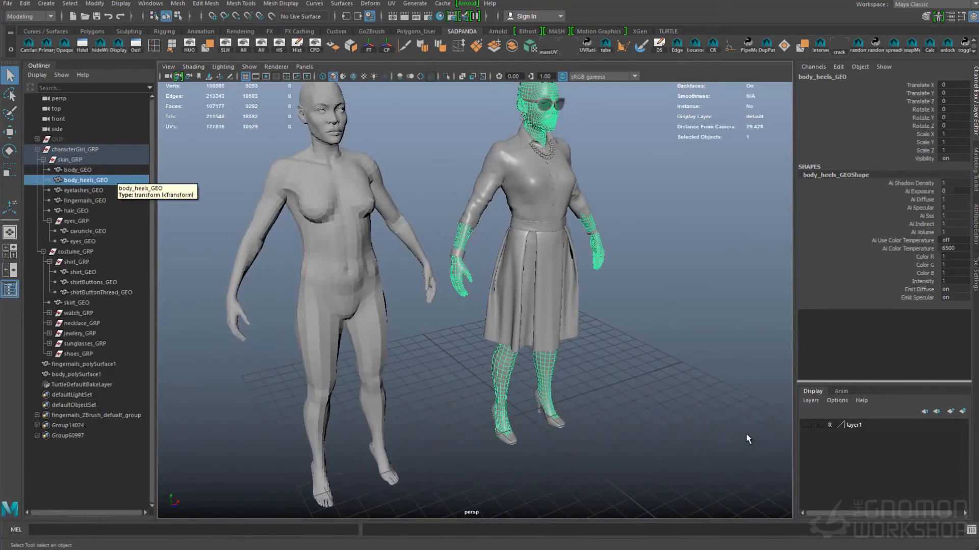
Step: Undo the renaming, reordering and duplication of the body mesh, restoring the selection of body_GEO and body_polySurface1
key("ctrl+z")
key("ctrl+z")
key("ctrl+z")
key("ctrl+z")
key("ctrl+z")
key("ctrl+z")
key("ctrl+z")
key("ctrl+z")
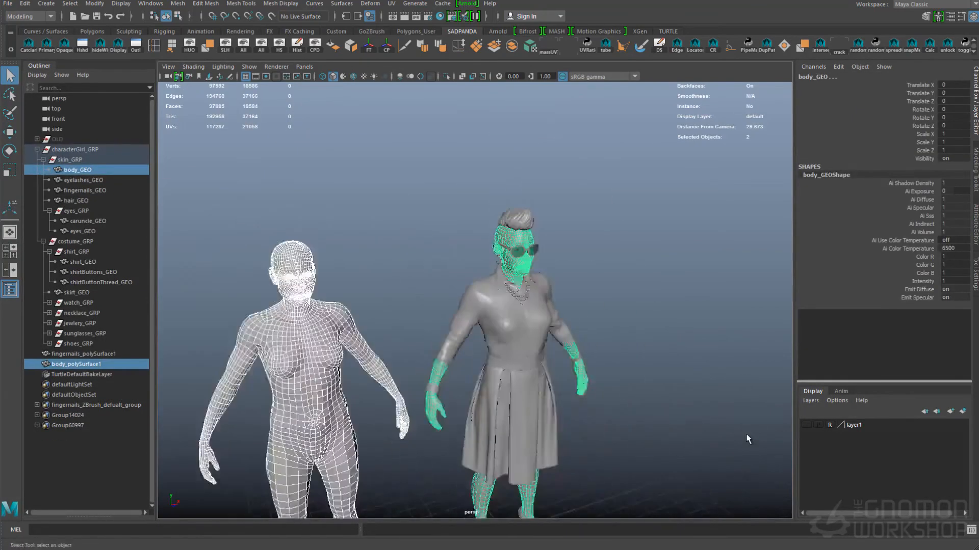
Step: Open the Shape Editor and create a blend shape on body_GEO with the imported body_polySurface1 as target
left_click(151, 4)
mouse_move(177, 60)
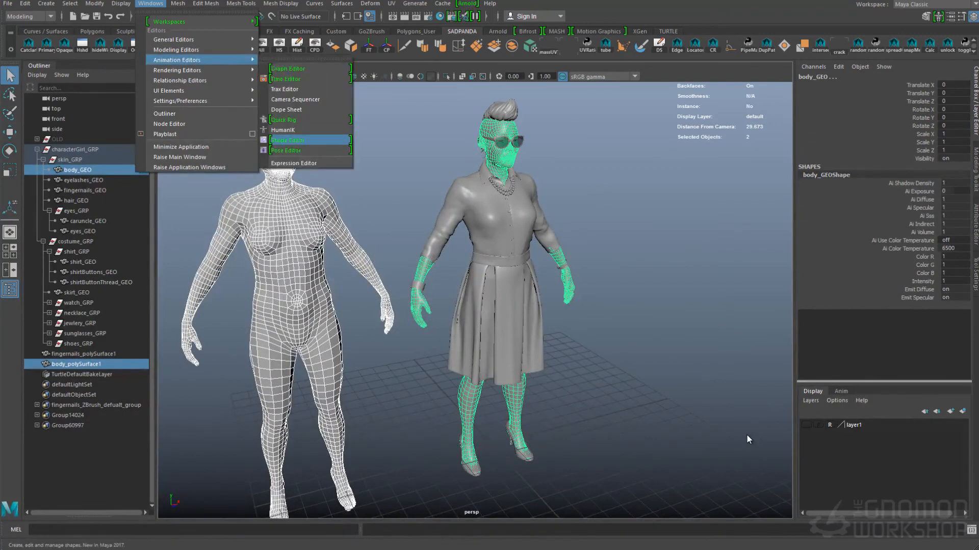
left_click(288, 140)
left_click_drag(822, 306, 839, 306)
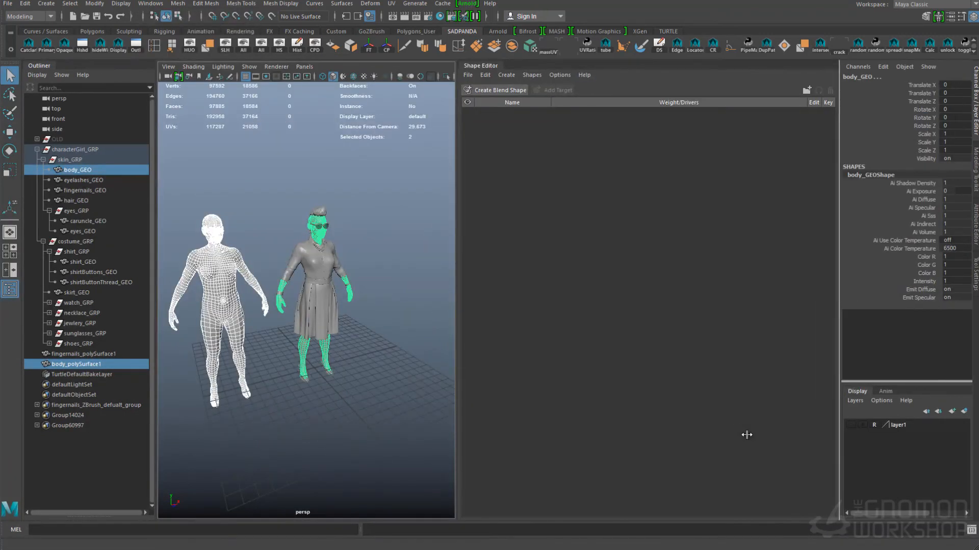
left_click_drag(457, 255, 660, 254)
left_click(698, 90)
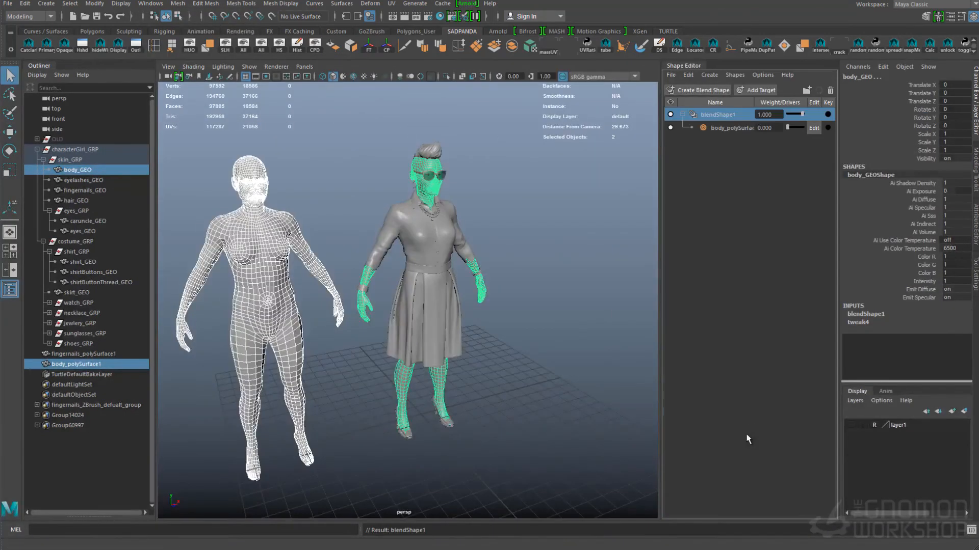
Step: Delete the history of body_GEO and remove the imported body mesh from the scene
left_click(296, 46)
left_click(265, 286)
key("Delete")
Step: Create a blend shape from the imported fingernails to the character's fingernails and set the target weight to 1
middle_click_drag(347, 316, 433, 311, "alt")
right_click_drag(357, 305, 458, 306, "alt")
left_click(394, 340)
left_click(475, 347, "shift")
left_click(699, 90)
left_click_drag(789, 127, 803, 127)
Step: Delete the history of the character's fingernails and remove the imported fingernails mesh
right_click_drag(433, 306, 326, 305, "alt")
left_click(297, 46)
left_click(315, 269)
key("Delete")
Step: Close the Shape Editor and widen the viewport over the freed space, with the full character in view
right_click_drag(433, 306, 332, 306, "alt")
left_click_drag(434, 306, 367, 306, "alt")
right_click_drag(408, 305, 357, 306, "alt")
middle_click_drag(408, 306, 382, 317, "alt")
mouse_move(684, 65)
left_mouse_down()
mouse_move(861, 110)
mouse_move(565, 148)
left_mouse_up()
left_click(861, 148)
left_click_drag(648, 306, 838, 306)
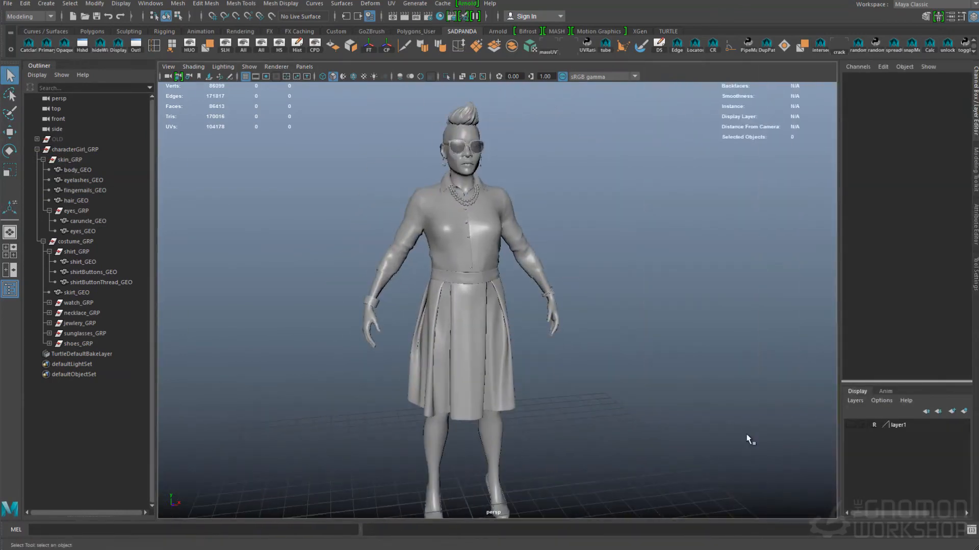
Step: Save the scene under the new name characterFemale_final_v01 as Maya ASCII
left_click(8, 3)
left_click(46, 55)
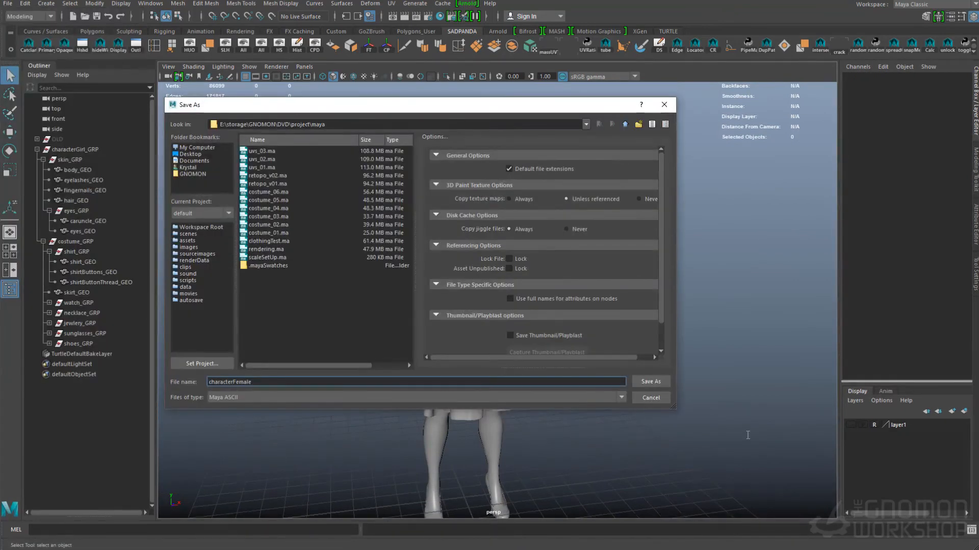
type("01")
key("Return")
key("Return")
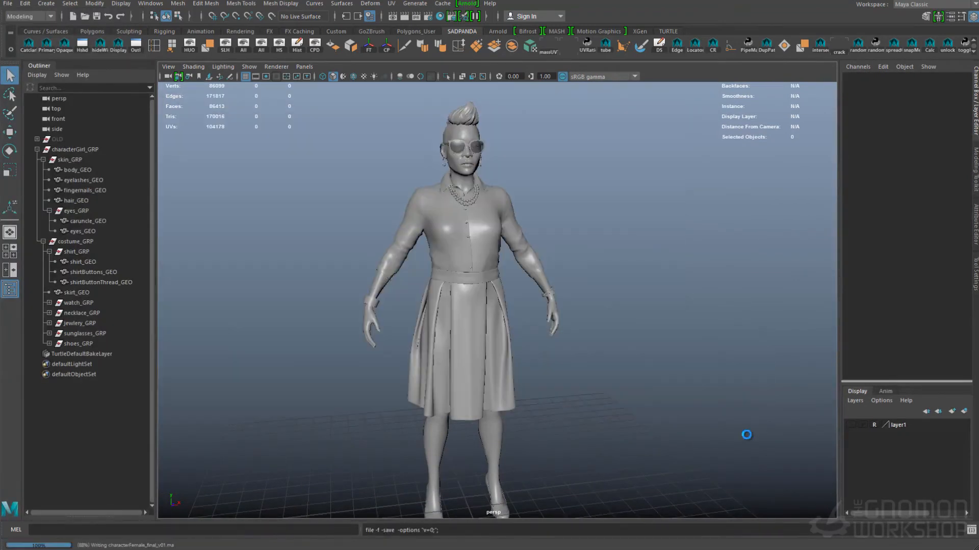
Step: Examine the expanded skin and costume groups, selecting all character geometry to check which meshes the hierarchy contains
left_click_drag(746, 434, 746, 435, "alt")
key("space")
key("space")
scroll(747, 435, "down", 6)
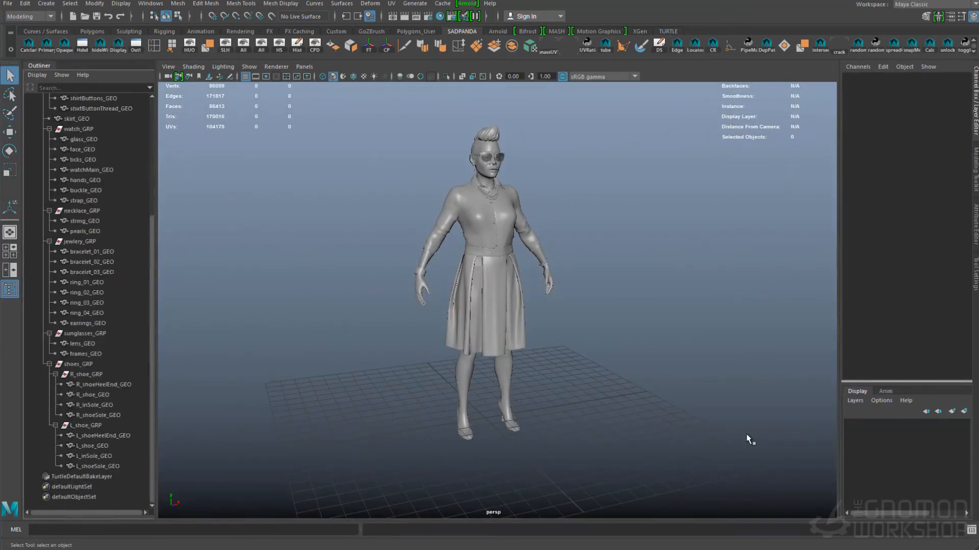
key("ctrl+shift+a")
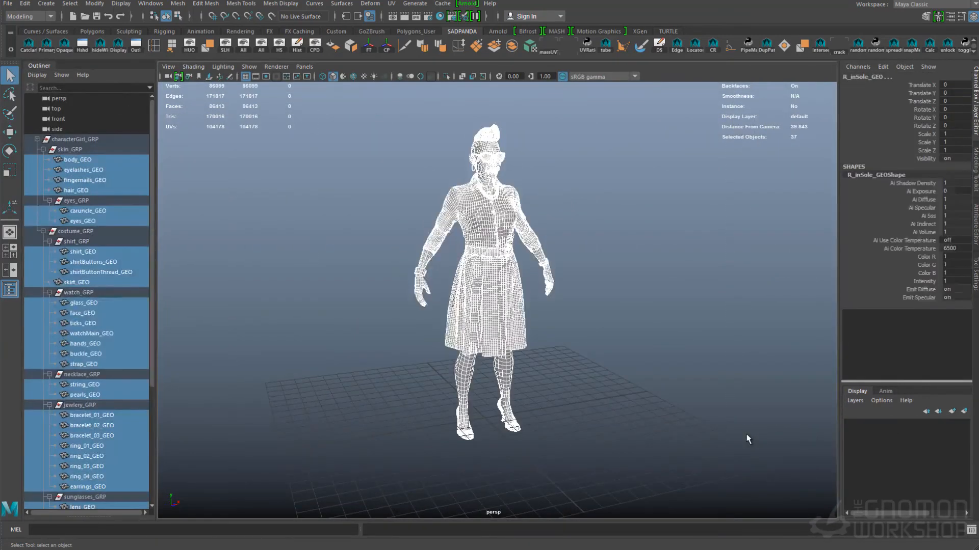
left_click(748, 440)
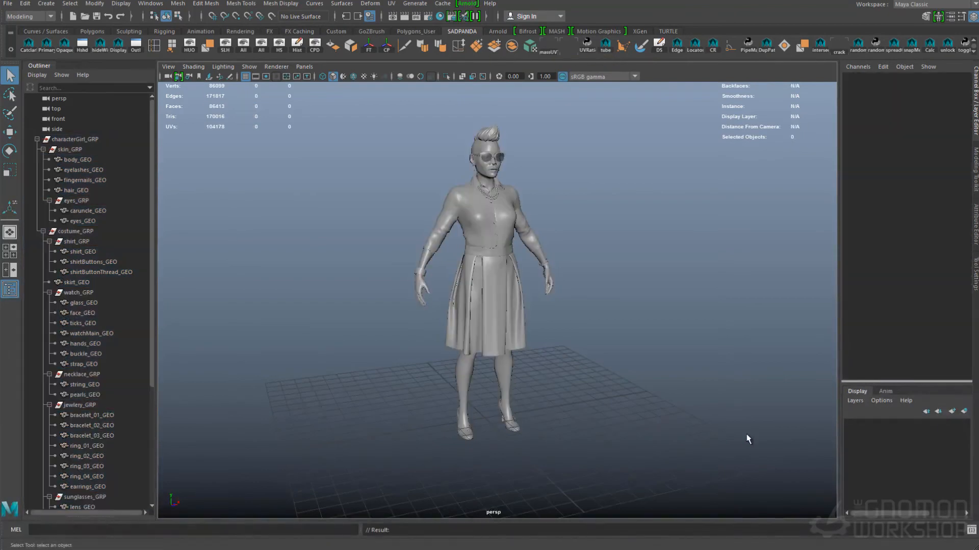
Step: Rename the top group characterGirl_GRP to characterFemale_GRP
double_click(76, 139)
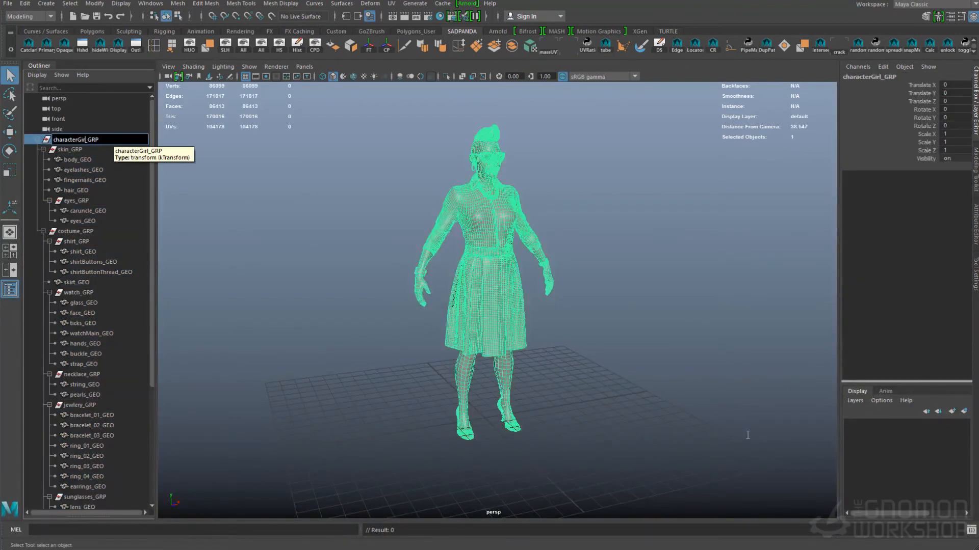
key("Return")
Step: Open the Optimize Scene Size options and review which invalid, empty and unused items are set for removal
left_click(8, 4)
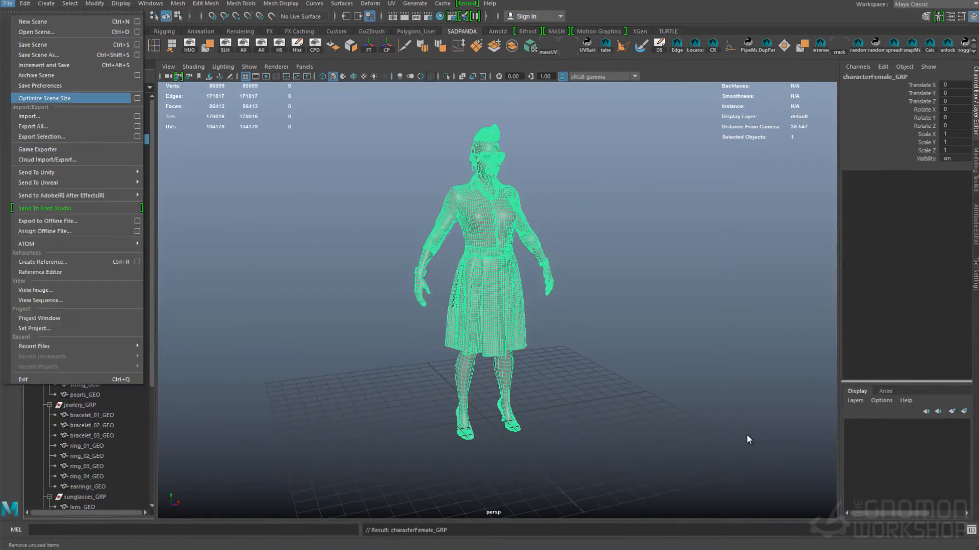
left_click(137, 98)
scroll(283, 230, "down", 5)
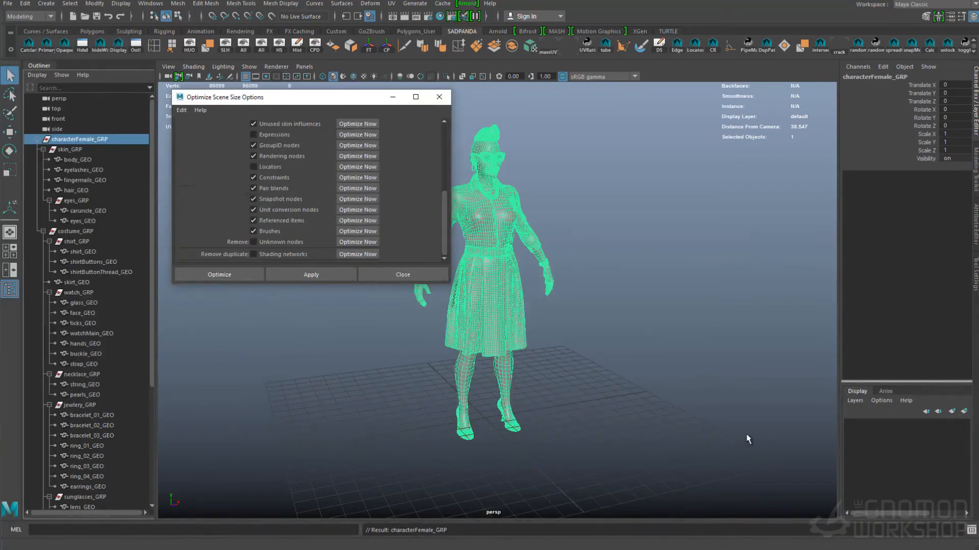
scroll(283, 229, "up", 5)
left_click_drag(311, 97, 199, 84)
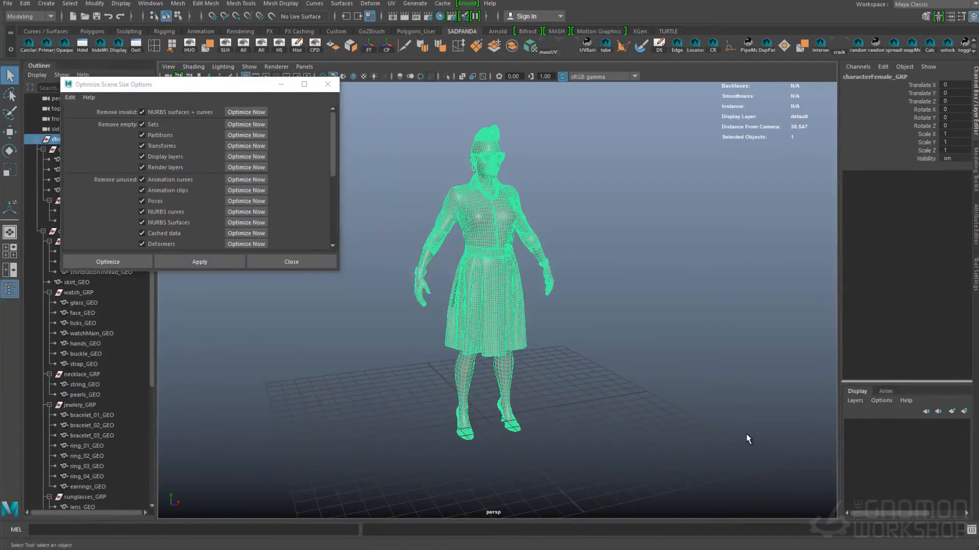
Step: Select all of the character's meshes and assign the existing lambert1 material to them
left_click(612, 153)
left_click_drag(611, 112, 388, 458)
mouse_move(488, 248)
right_mouse_down()
mouse_move(488, 530)
mouse_move(502, 531)
mouse_move(408, 489)
right_mouse_up()
mouse_move(425, 98)
right_mouse_down()
mouse_move(425, 371)
mouse_move(365, 382)
mouse_move(528, 503)
right_mouse_up()
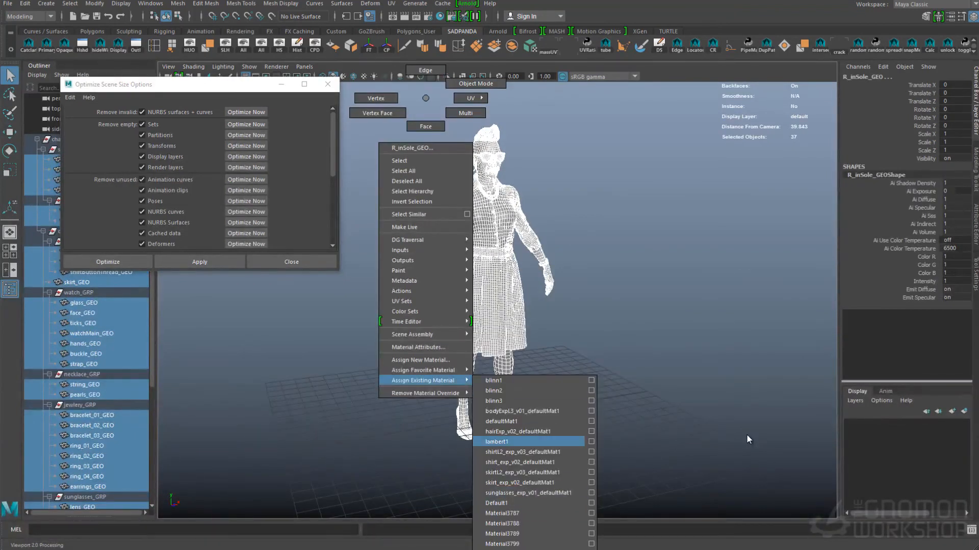
right_click_drag(510, 441, 510, 441)
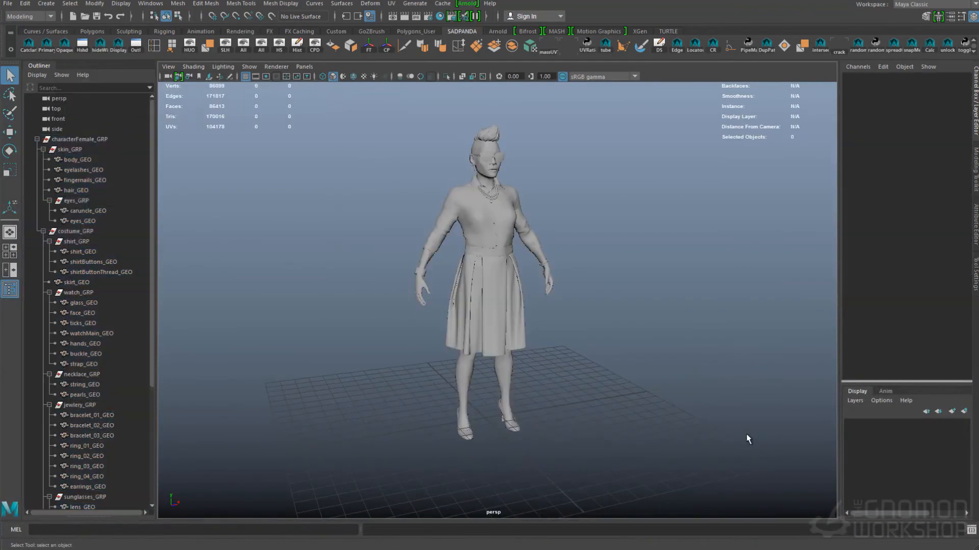
Step: Delete the construction history of all objects in the scene
left_click(24, 3)
mouse_move(58, 134)
left_click(194, 134)
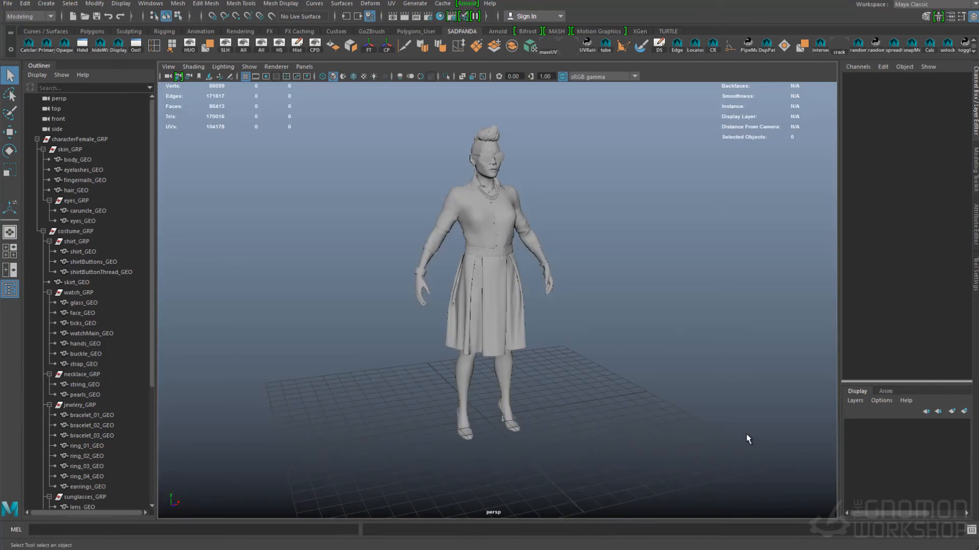
Step: In the side view, raise characterFemale_GRP to about 0.617 in Y and snap its pivot to the grid origin
left_click_drag(745, 437, 746, 437, "alt")
left_click(80, 139)
key("space")
key("space")
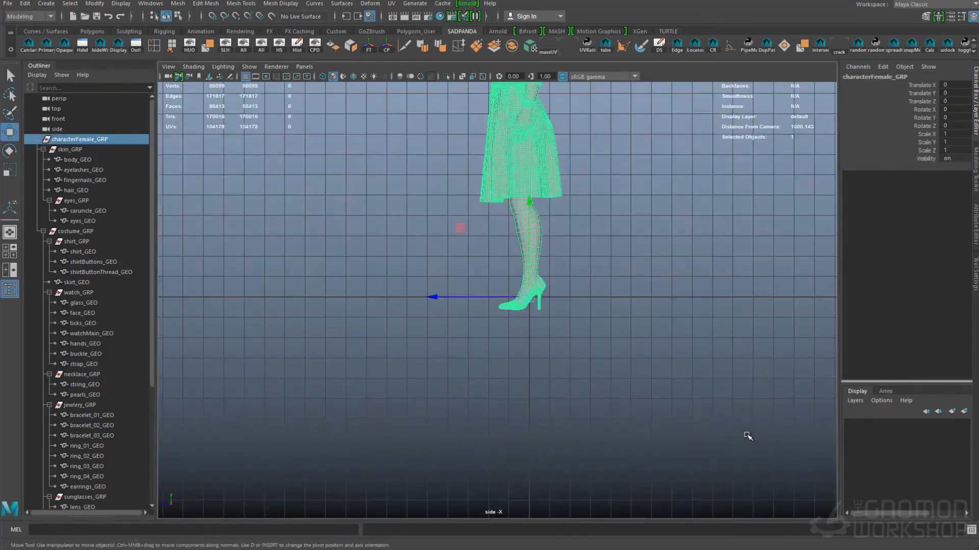
key("w")
scroll(747, 437, "up", 3)
middle_click_drag(747, 437, 747, 435)
right_click_drag(748, 435, 747, 436, "alt")
middle_click_drag(747, 436, 747, 436, "alt")
right_click_drag(747, 437, 747, 436, "alt")
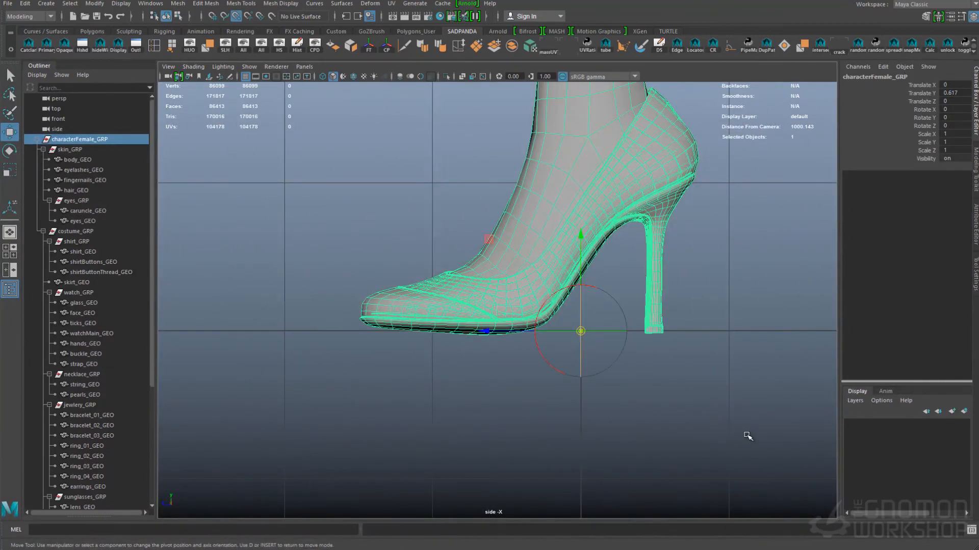
Step: Raise characterFemale_GRP to about 0.641 in Y so the shoe soles rest on the grid, and return to the perspective view
middle_click_drag(747, 437, 747, 437)
key("space")
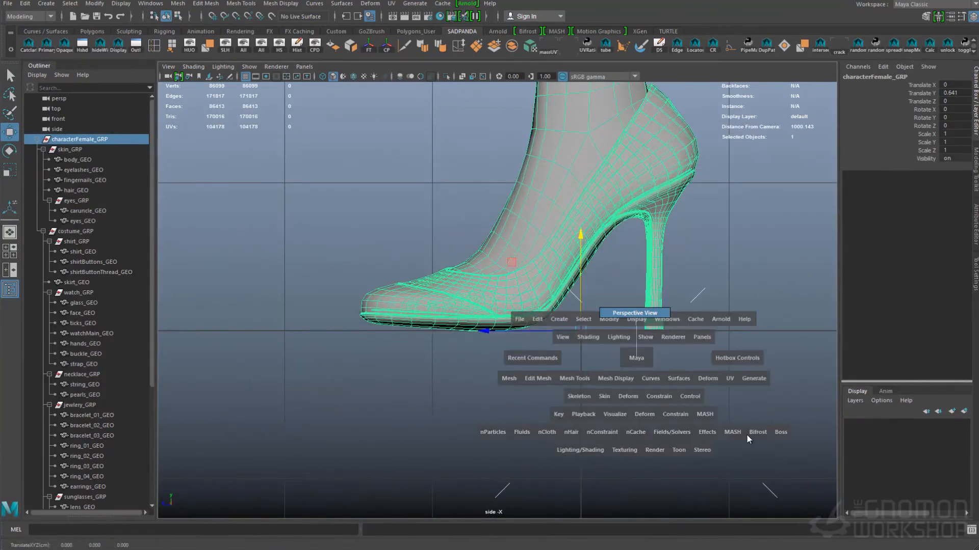
key("q")
right_click_drag(748, 437, 746, 435, "alt")
left_click_drag(746, 435, 747, 435, "alt")
left_click(747, 435)
Step: Collapse the characterFemale_GRP hierarchy and try to export the group as a selection
left_click(37, 140)
left_click(80, 139)
left_click(8, 3)
left_click(41, 137)
key("Escape")
Step: Select the skirt and shirt and isolate them in the viewport
left_click(492, 224)
right_click_drag(746, 435, 747, 435, "alt")
left_click(490, 229, "shift")
left_click(446, 77)
left_click(746, 435)
left_click_drag(747, 435, 747, 436, "alt")
Step: Open the UV Editor and display the skirt's UV layout across its tiles
left_click(150, 4)
mouse_move(176, 50)
left_click(286, 79)
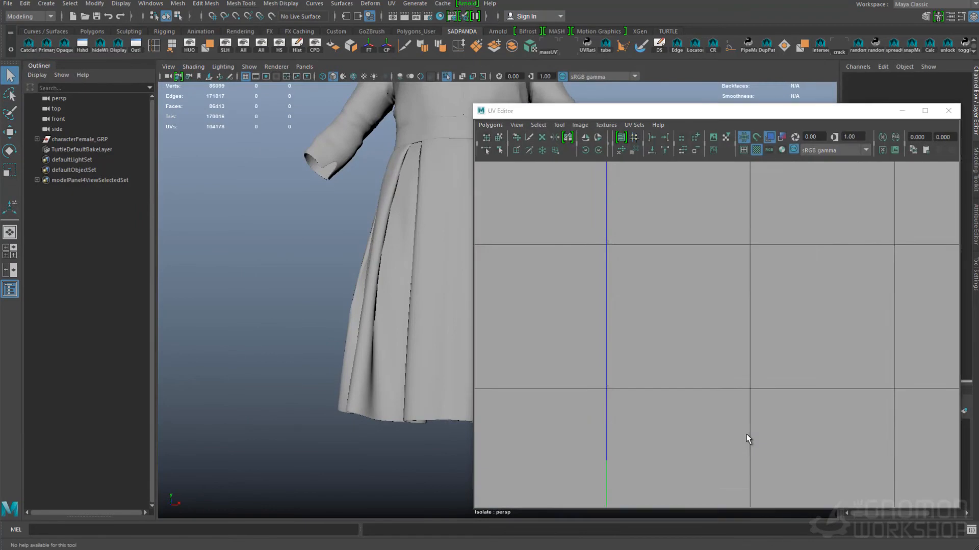
left_click(407, 285)
right_click_drag(747, 436, 747, 435, "alt")
middle_click_drag(747, 434, 558, 421, "alt")
right_click_drag(746, 434, 780, 435, "alt")
left_click(756, 150)
Step: Select the skirt's inner-layer UV shells, convert them to faces and check where they lie around the waistband
middle_click_drag(398, 286, 285, 285, "alt")
left_click_drag(316, 305, 326, 255, "alt")
right_click_drag(747, 435, 785, 435)
left_click_drag(836, 321, 739, 388)
right_click(715, 293, "ctrl")
right_click_drag(714, 316, 715, 321, "ctrl")
left_click_drag(316, 316, 316, 337, "alt")
middle_click_drag(316, 229, 316, 356, "alt")
right_click_drag(316, 305, 377, 306, "alt")
middle_click_drag(255, 407, 352, 255, "alt")
left_click_drag(331, 306, 321, 295, "alt")
right_click_drag(747, 435, 820, 435, "alt")
middle_click_drag(747, 435, 607, 360, "alt")
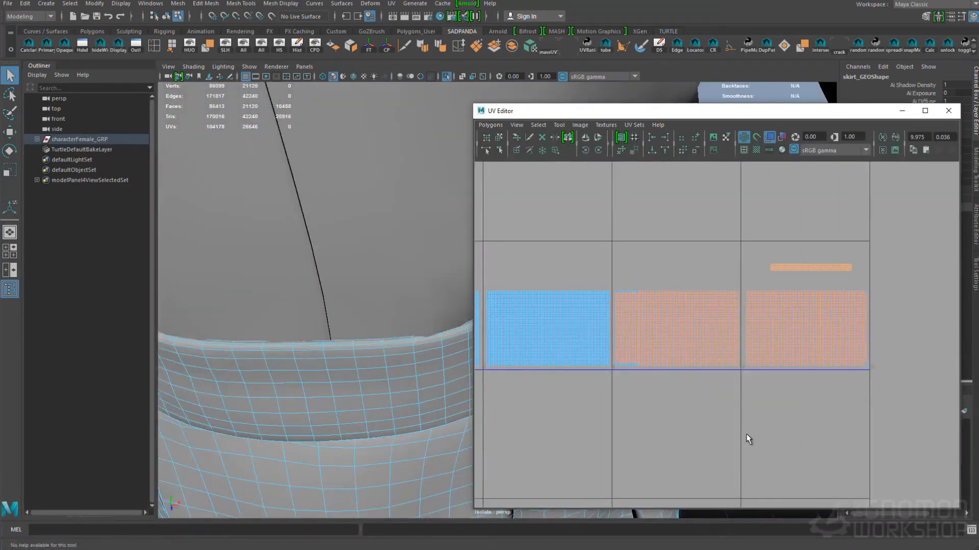
Step: Deselect the main skirt faces and delete the remaining narrow strip of inner faces
right_click_drag(336, 306, 255, 306, "alt")
left_click_drag(306, 357, 306, 215, "alt")
right_click_drag(285, 327, 316, 326, "alt")
double_click(291, 389, "ctrl")
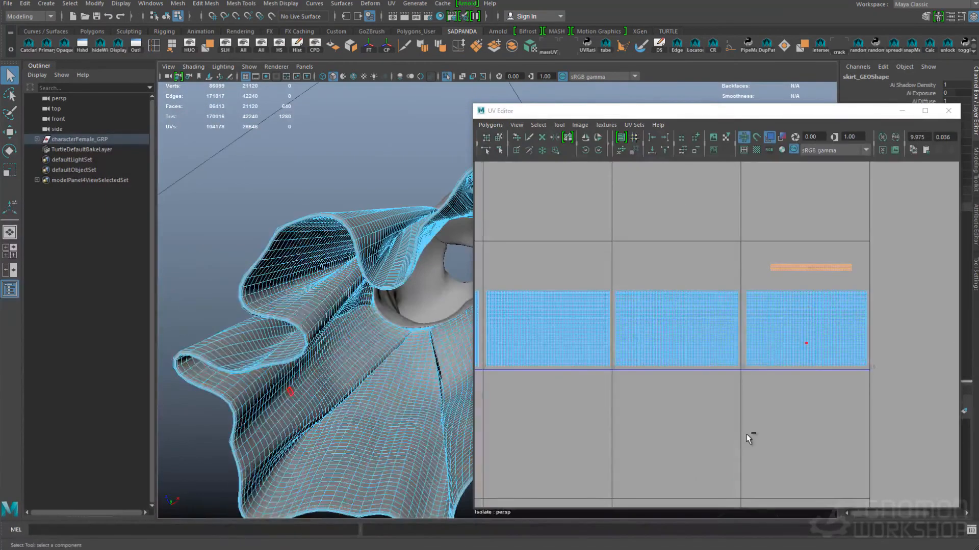
left_click_drag(291, 306, 316, 418, "alt")
left_click_drag(316, 357, 336, 326, "alt")
right_click_drag(316, 306, 388, 306, "alt")
left_click_drag(377, 316, 388, 326, "alt")
key("Delete")
Step: Delete a face loop running around the skirt's inner surface, partway between the hem and the waist
right_click_drag(540, 363, 500, 363, "alt")
left_click_drag(327, 357, 356, 326, "alt")
right_click_drag(357, 326, 306, 327, "alt")
left_click_drag(357, 407, 393, 341, "alt")
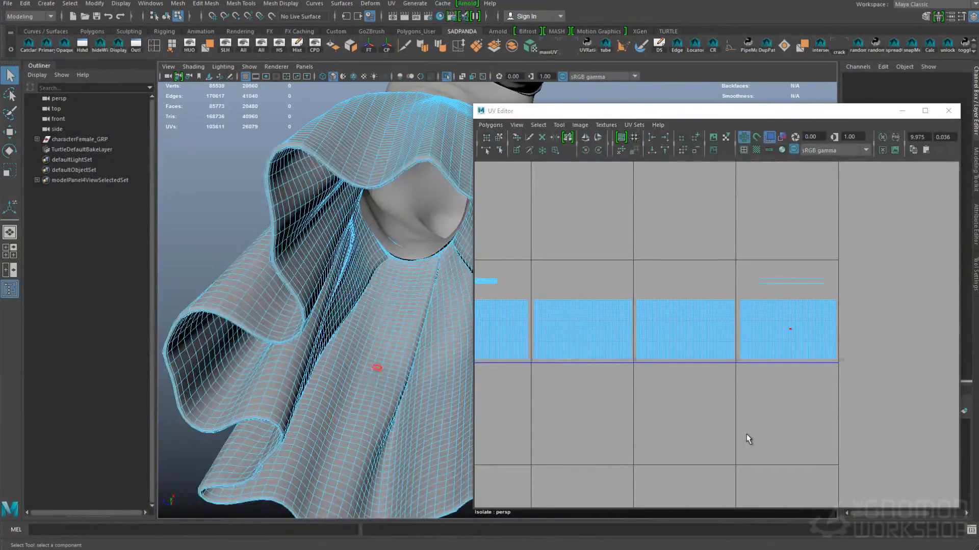
left_click(373, 380)
key("Delete")
Step: Delete the skirt's inner faces above the removed loop, leaving only the lower part of the inner layer
double_click(393, 341)
left_click(415, 278)
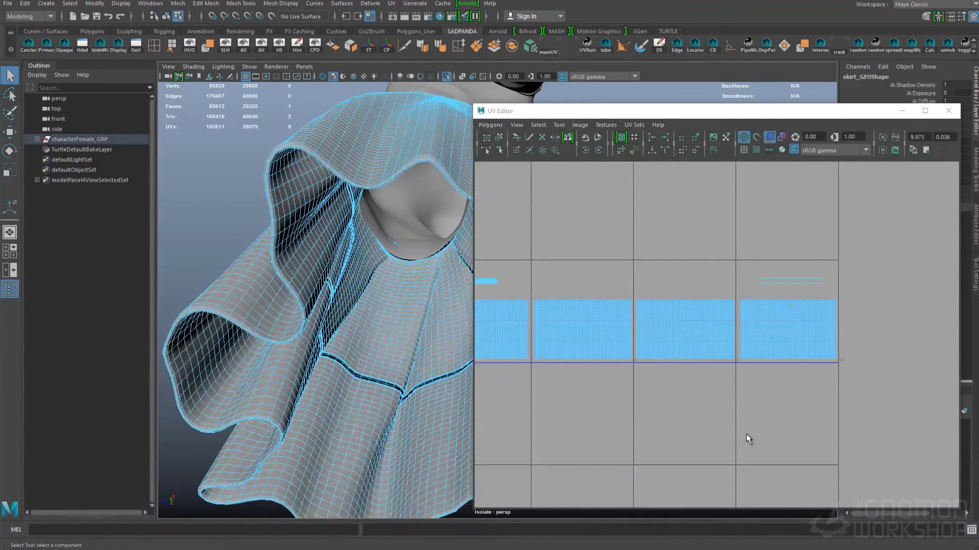
left_click_drag(398, 286, 367, 407, "alt")
right_click_drag(326, 326, 398, 326, "alt")
middle_click_drag(377, 285, 326, 326, "alt")
left_click_drag(326, 326, 245, 316, "alt")
right_click_drag(306, 306, 378, 305, "alt")
left_click_drag(378, 305, 286, 296, "alt")
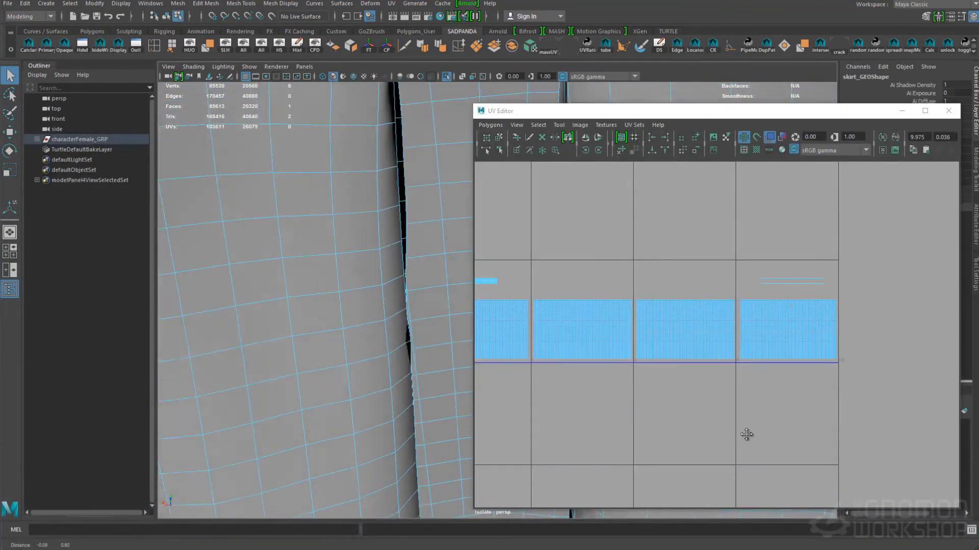
middle_click_drag(306, 214, 347, 285, "alt")
key("Delete")
double_click(321, 338)
key("Delete")
right_click_drag(321, 338, 224, 331, "alt")
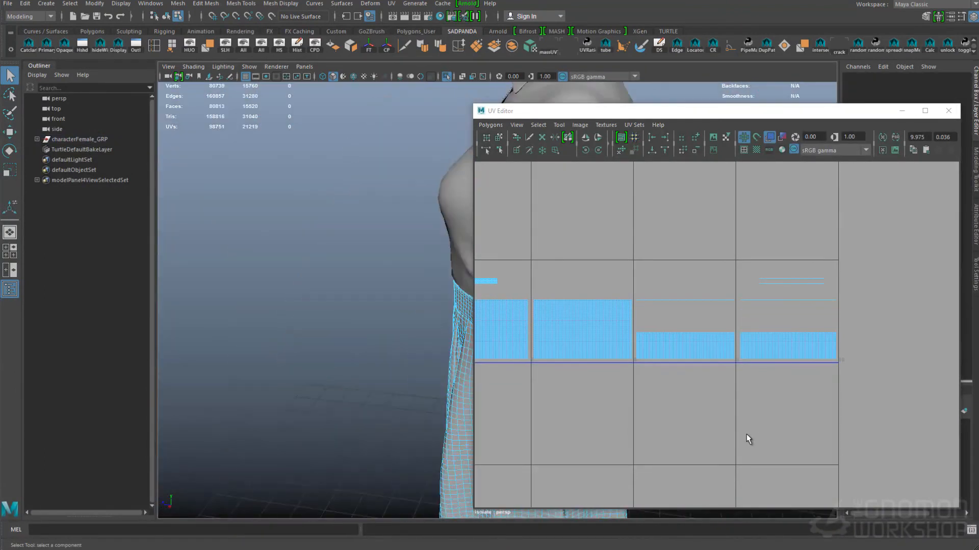
Step: Select the shirt, convert its inner-layer UV shells to faces and delete those hidden faces
left_click_drag(275, 306, 336, 285, "alt")
middle_click_drag(408, 306, 250, 278, "alt")
key("F8")
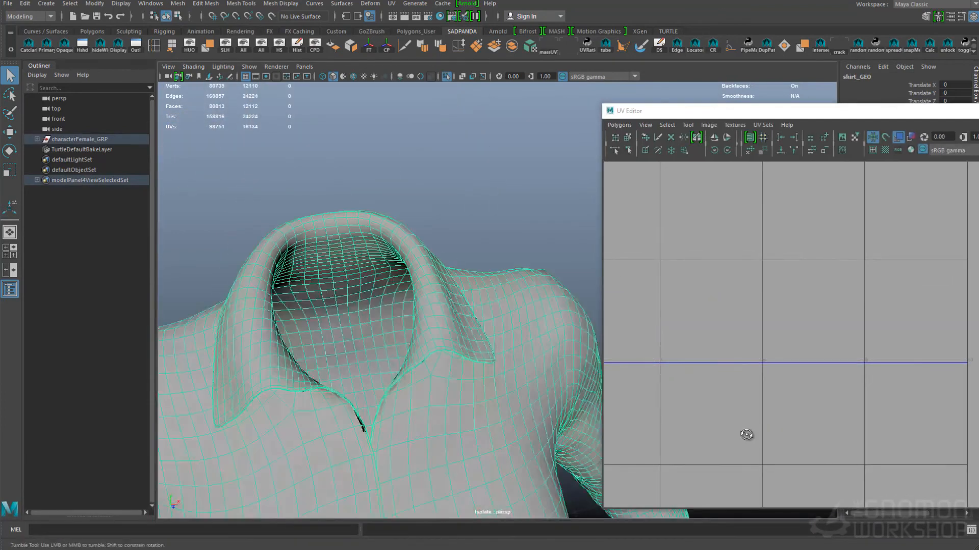
right_click_drag(739, 357, 796, 357, "alt")
middle_click_drag(683, 331, 887, 375, "alt")
right_click_drag(748, 326, 790, 326)
left_click_drag(710, 255, 786, 320)
right_click_drag(755, 316, 754, 356, "ctrl")
left_click_drag(428, 255, 418, 229, "alt")
key("Delete")
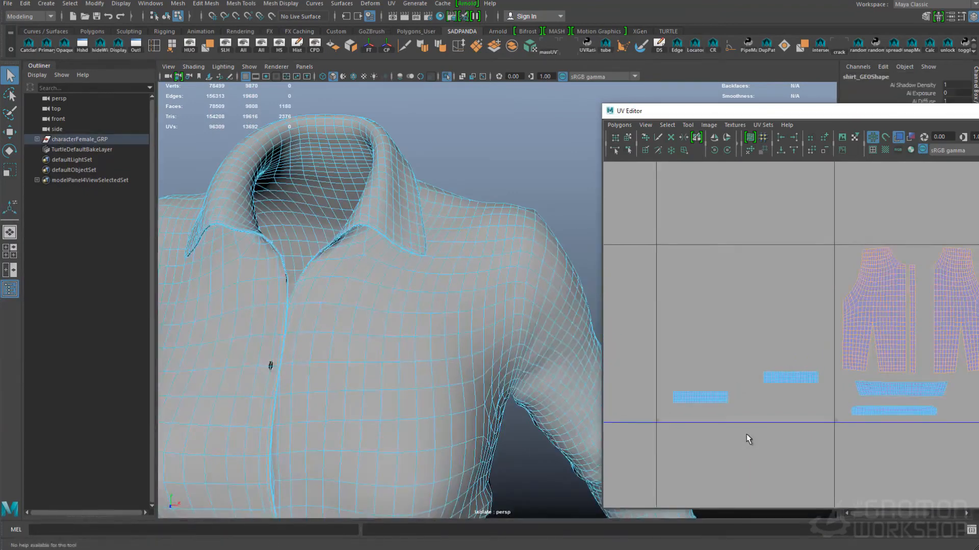
key("f")
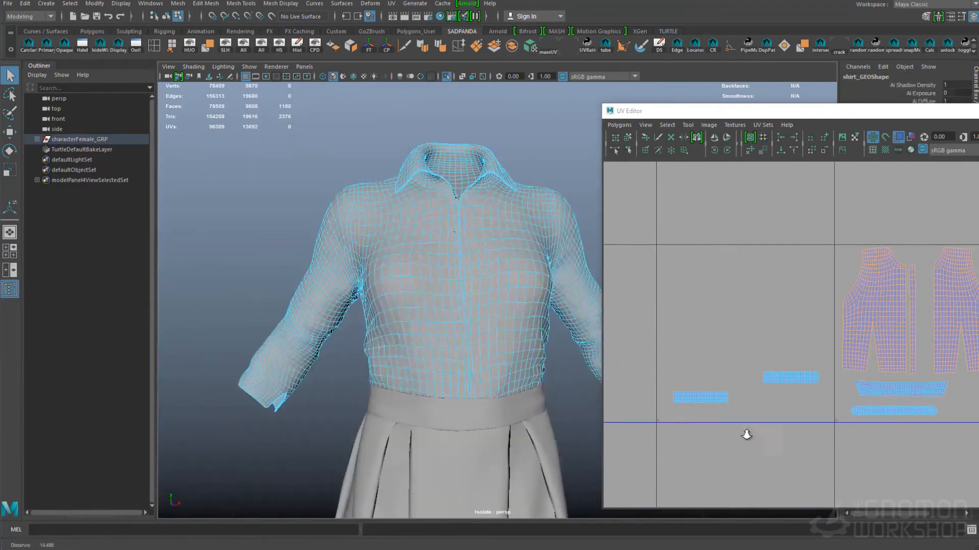
Step: Select further inner-layer UV shells of the shirt, including the small strips, and delete the corresponding hidden faces
right_click_drag(920, 274, 920, 302, "ctrl")
left_click_drag(433, 276, 316, 300, "alt")
middle_click_drag(356, 306, 469, 316, "alt")
right_click_drag(958, 354, 925, 353, "alt")
right_click_drag(748, 439, 783, 439, "alt")
left_click_drag(716, 312, 828, 408)
left_click_drag(367, 285, 449, 331, "alt")
right_click_drag(408, 306, 449, 306, "alt")
left_click_drag(726, 271, 818, 309, "shift")
left_click_drag(434, 286, 367, 285, "alt")
middle_click_drag(799, 432, 749, 439, "alt")
right_click_drag(748, 440, 792, 440, "alt")
left_click_drag(408, 285, 515, 239, "alt")
key("Delete")
Step: Delete the face loop that connects the shirt's inner body layer to its outer surface
left_click_drag(510, 286, 387, 281, "alt")
middle_click_drag(387, 280, 438, 290, "alt")
right_click_drag(408, 286, 489, 286, "alt")
left_click_drag(408, 285, 499, 244, "alt")
left_click(415, 184)
double_click(464, 153, "shift")
right_click_drag(749, 439, 639, 437, "alt")
middle_click_drag(639, 437, 748, 439, "alt")
key("f")
key("Delete")
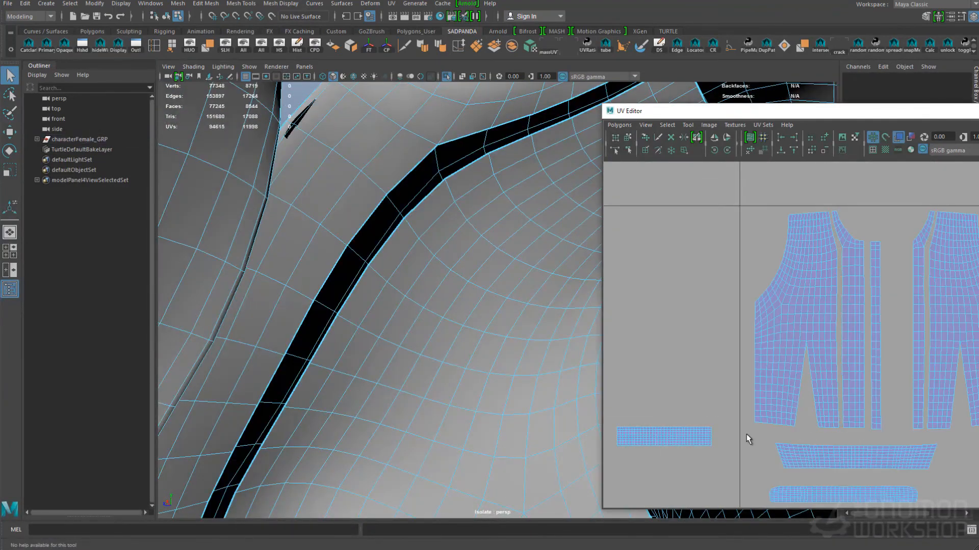
Step: Select the detached inner body panels of the shirt as a whole and delete them
double_click(458, 286)
left_click_drag(459, 285, 499, 311, "alt")
key("Delete")
key("f")
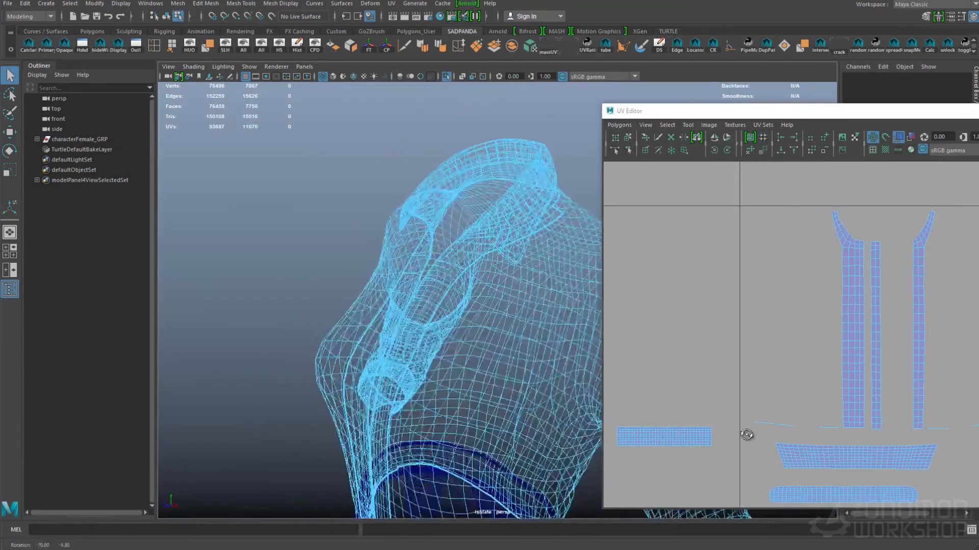
Step: Select a single vertex along the shirt's open edge and adjust its position
key("F8")
left_click(566, 255)
right_click_drag(502, 338, 550, 337, "alt")
left_click(459, 326)
key("F9")
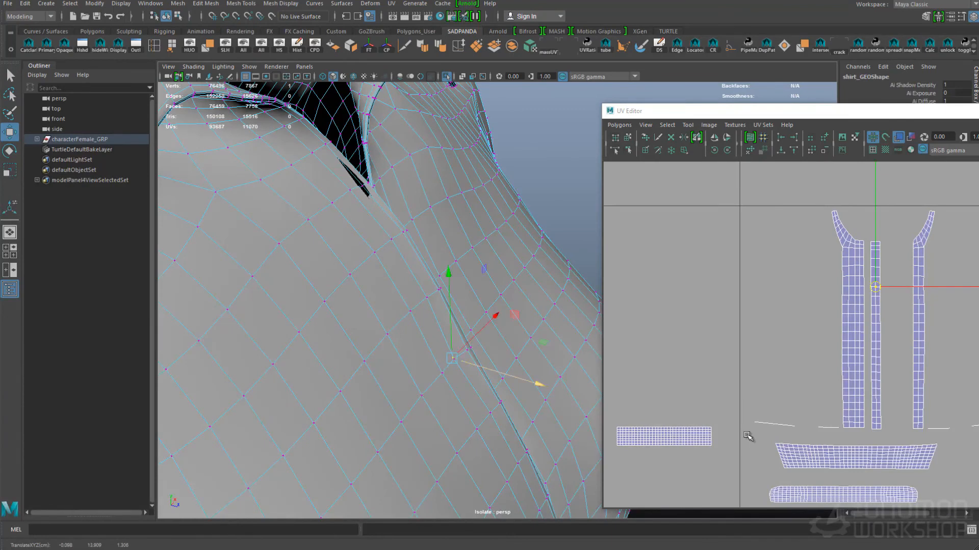
key("q")
Step: Return to object mode and turn off the shirt's isolation to show the whole character
key("F8")
right_click_drag(459, 337, 357, 326, "alt")
left_click_drag(357, 326, 423, 321, "alt")
right_click_drag(746, 435, 637, 435, "alt")
right_click_drag(459, 326, 331, 326, "alt")
left_click(550, 397)
left_click_drag(316, 173, 541, 485)
left_click(550, 398)
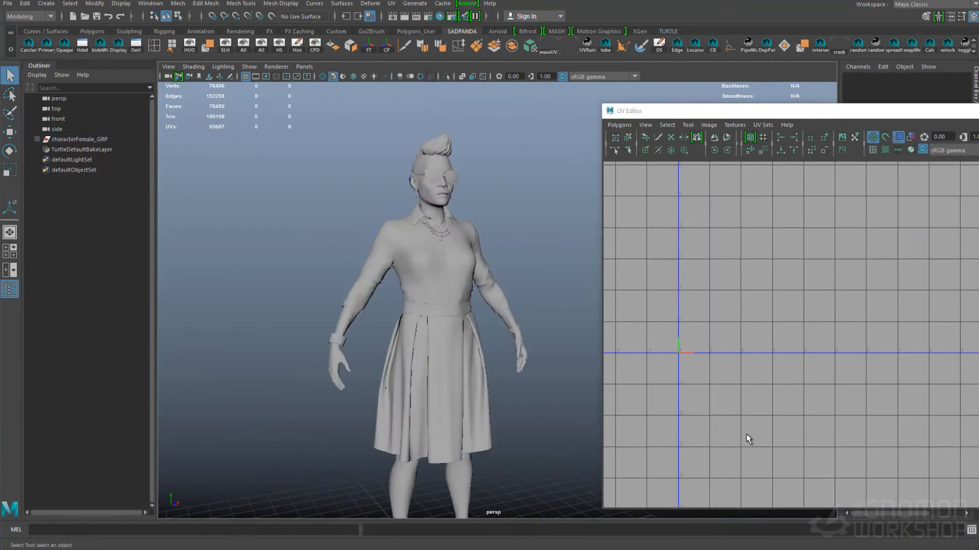
key("ctrl+1")
Step: Delete the construction history of all objects and close the UV Editor
key("alt+f")
key("Escape")
key("alt+e")
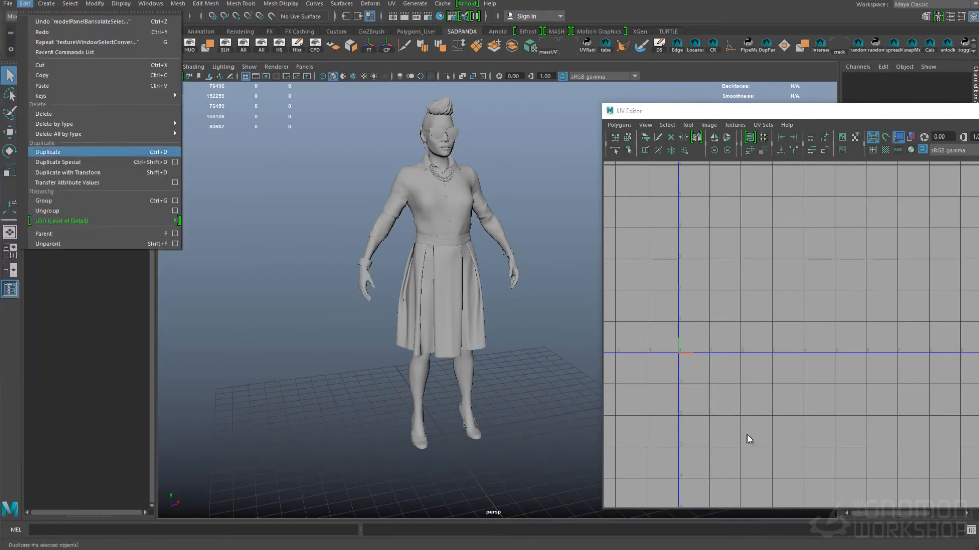
key("a")
key("h")
key("alt+F4")
Step: Export the selected characterFemale_GRP hierarchy as a Maya Binary file named characterFemale_FINAL in the project's maya folder
key("ctrl+shift+a")
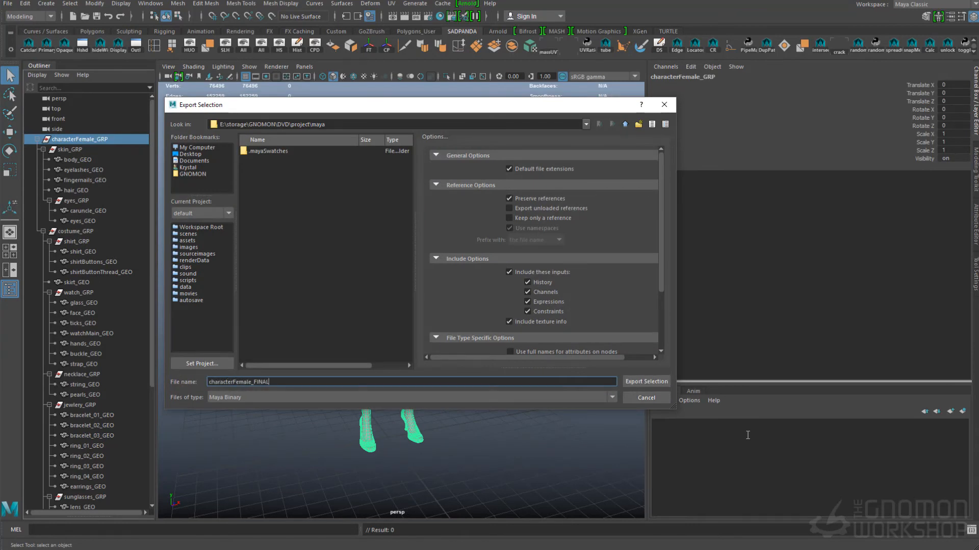
key("Return")
key("Return")
Step: Start a new scene, reference the characterFemale_FINAL file into it and close the Hypershade
key("ctrl+n")
left_click(634, 381)
left_click(8, 3)
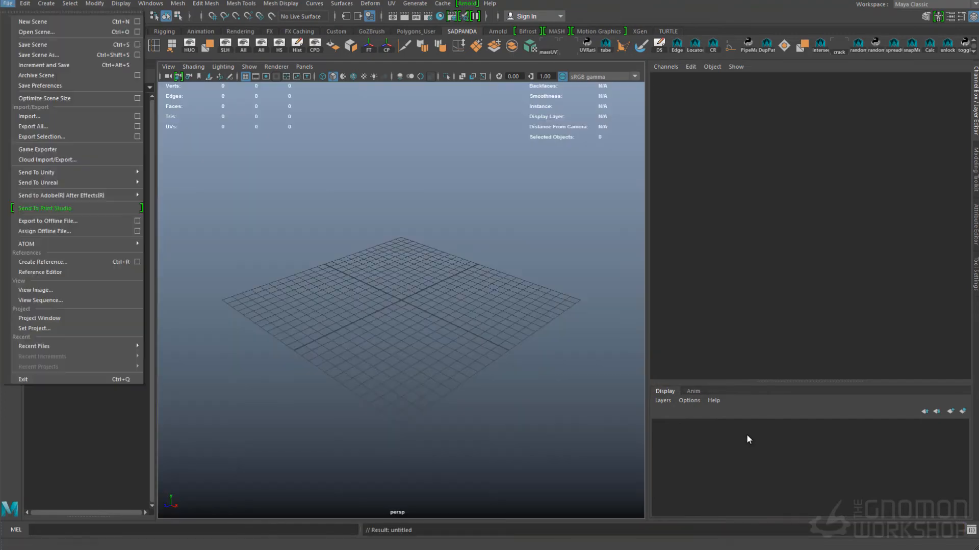
left_click(42, 261)
left_click(285, 146)
left_click(651, 381)
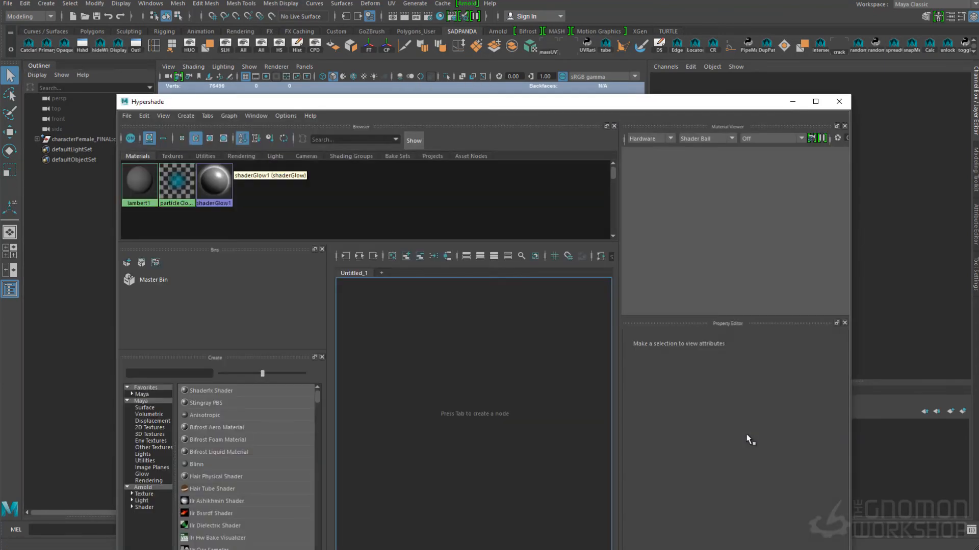
left_click(840, 102)
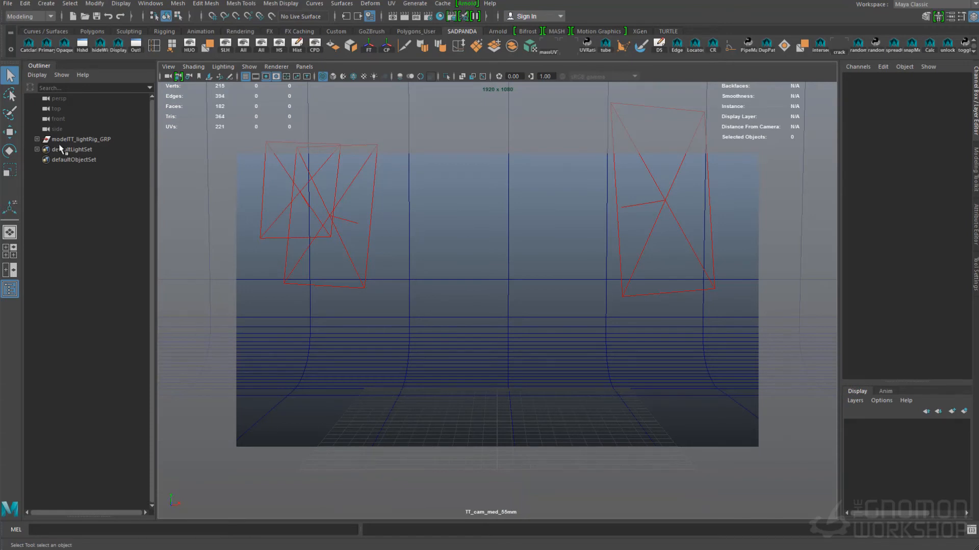
Step: Expand modelTT_lightRig_GRP and show the light rig shaded through the TT_cam_med_55mm camera
left_click(36, 139)
key("space")
mouse_move(457, 224)
left_mouse_down()
mouse_move(488, 246)
mouse_move(495, 280)
mouse_move(573, 290)
mouse_move(421, 267)
mouse_move(592, 219)
mouse_move(510, 178)
left_mouse_up()
key("5")
left_click(304, 66)
mouse_move(327, 77)
left_click(443, 81)
Step: Reference characterFemale_FINAL.mb from the DVD project's maya folder into the light rig scene
left_click(7, 3)
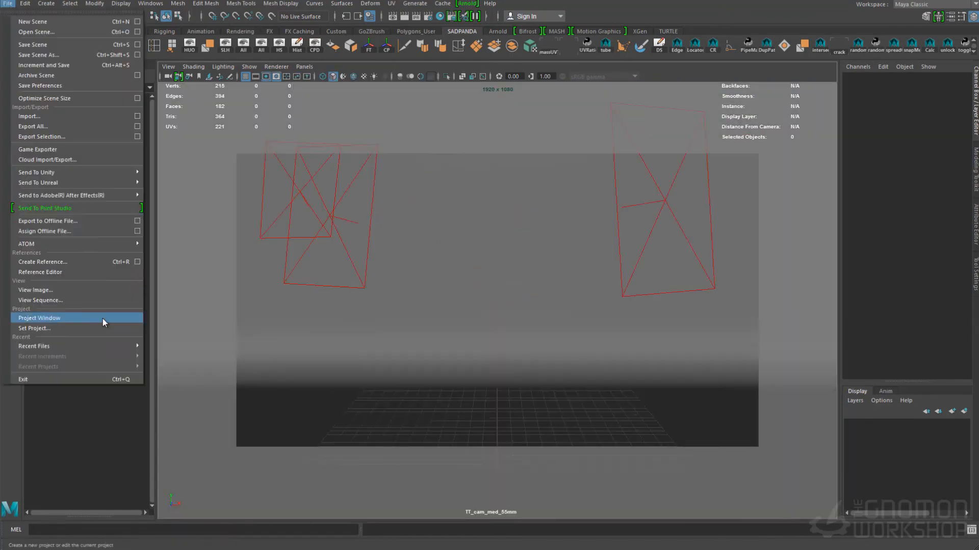
left_click(117, 262)
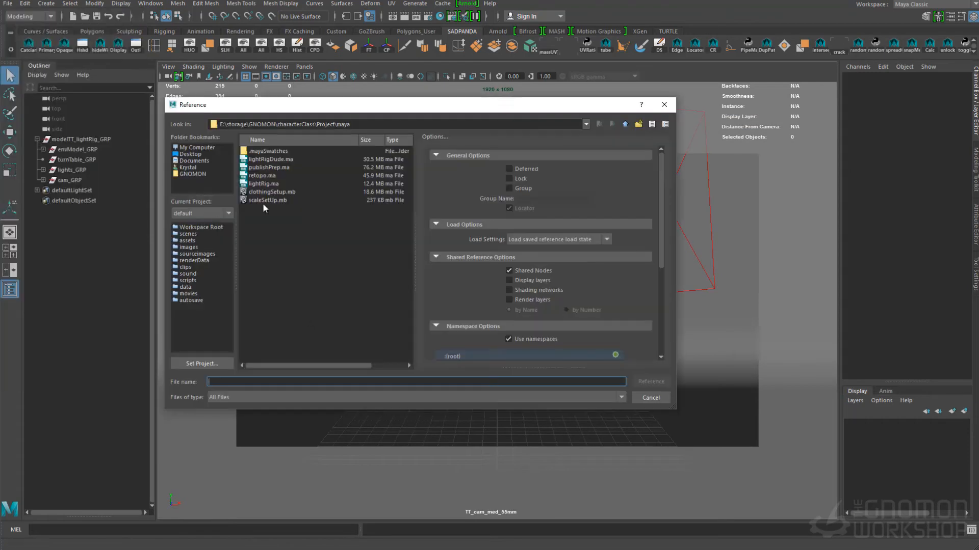
left_click(200, 174)
double_click(260, 164)
double_click(262, 163)
double_click(256, 183)
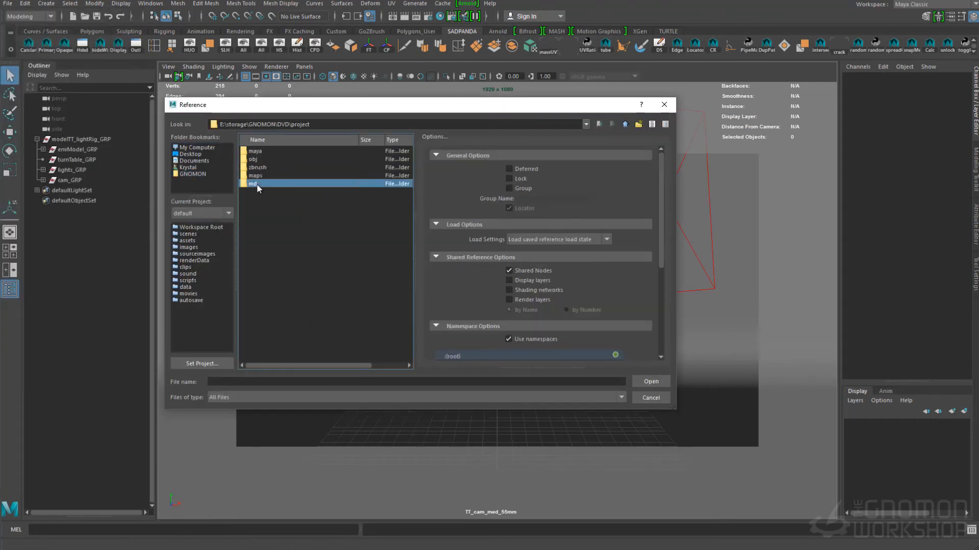
double_click(263, 152)
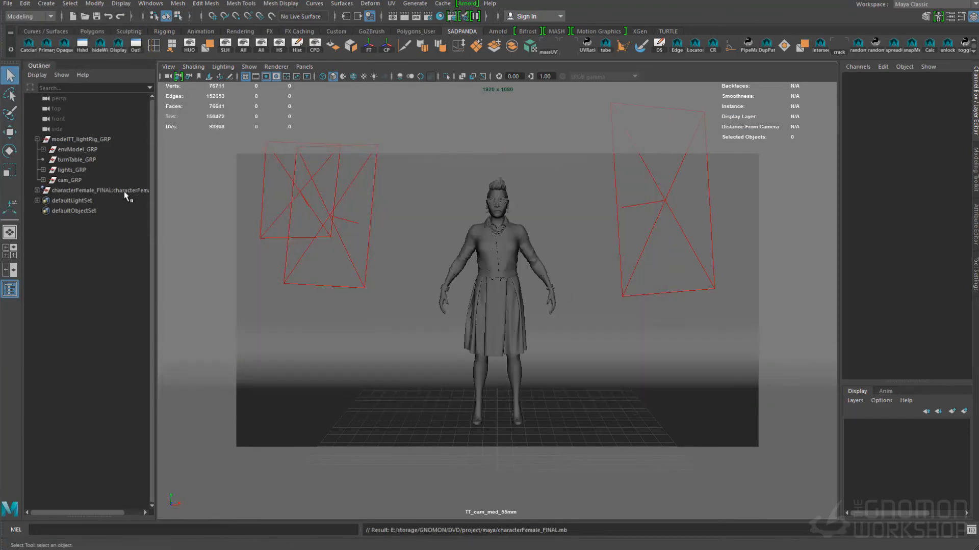
Step: Isolate the referenced character and assign a new Arnold aiStandard material to all its meshes
left_click(125, 191)
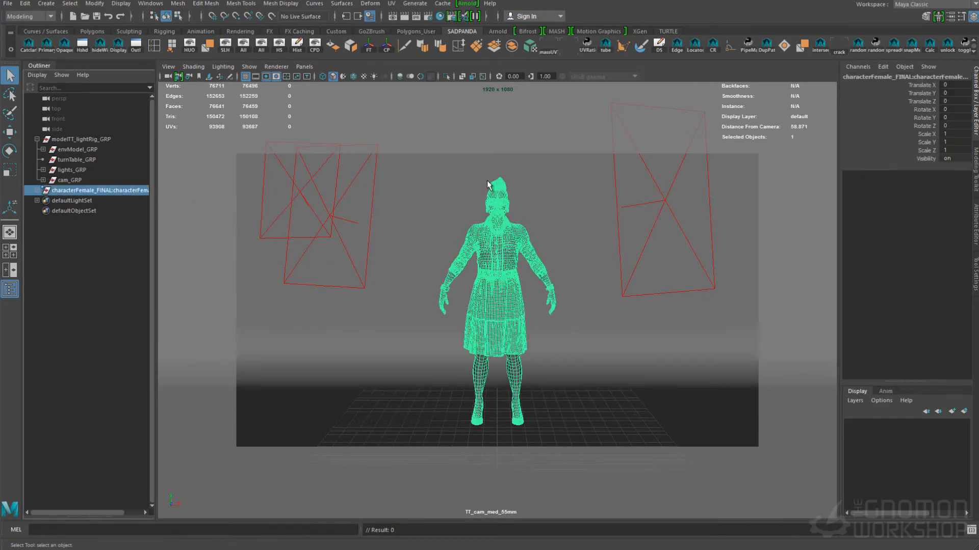
left_click(446, 76)
left_click_drag(461, 153, 603, 452)
right_click(506, 275)
left_click(489, 537)
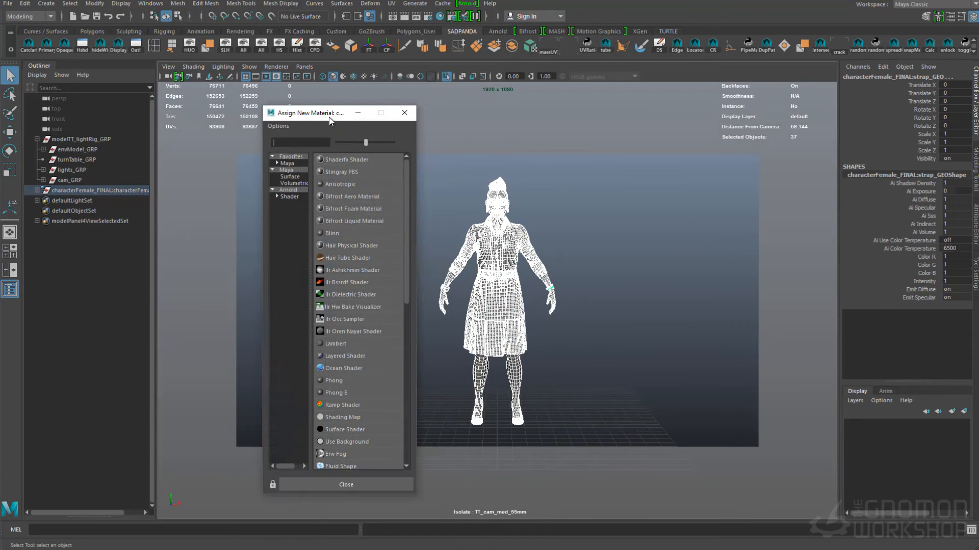
left_click(289, 197)
left_click(341, 221)
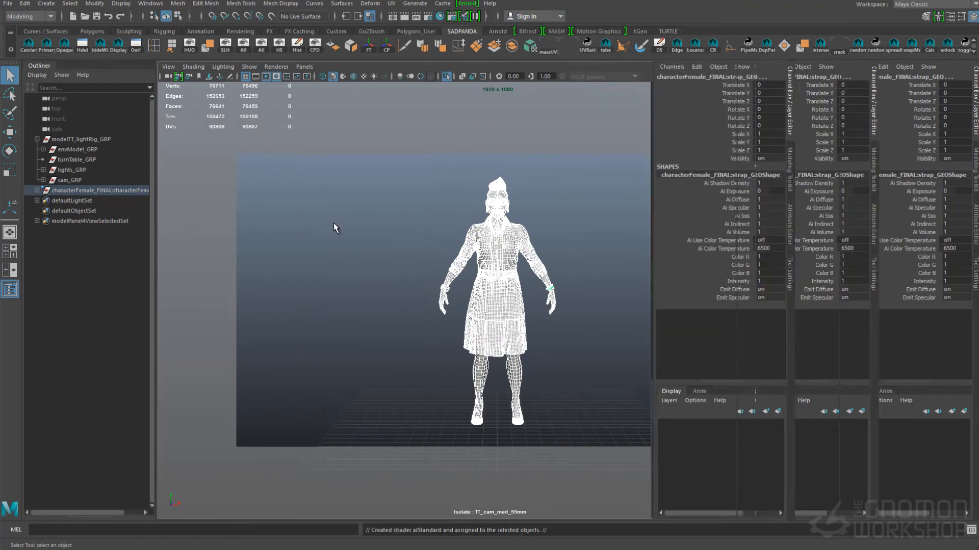
Step: Select the shape nodes of all character meshes and open the Attribute Spread Sheet for them
left_click(522, 234)
left_click_drag(324, 175, 525, 431)
key("Down")
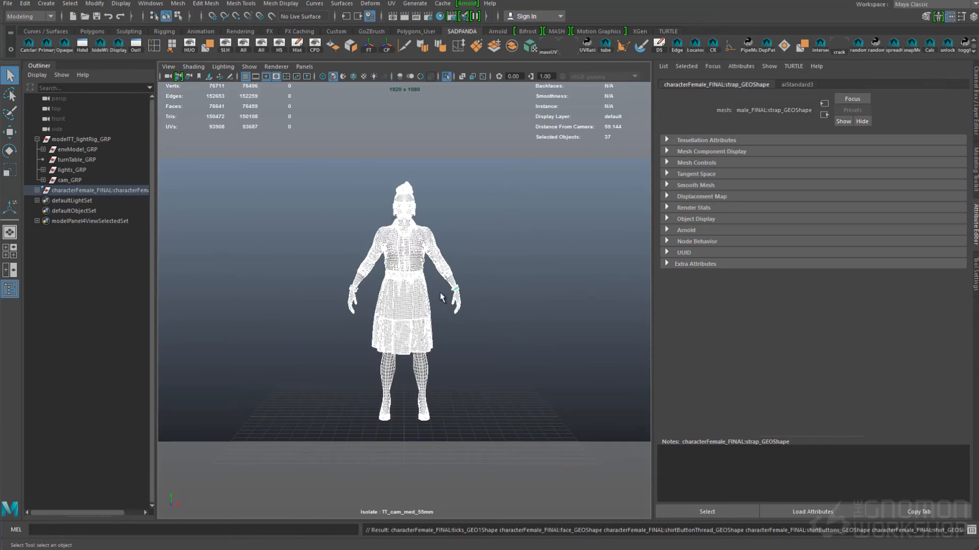
left_click(150, 3)
mouse_move(168, 36)
left_click(279, 49)
left_click(150, 4)
left_click(316, 127)
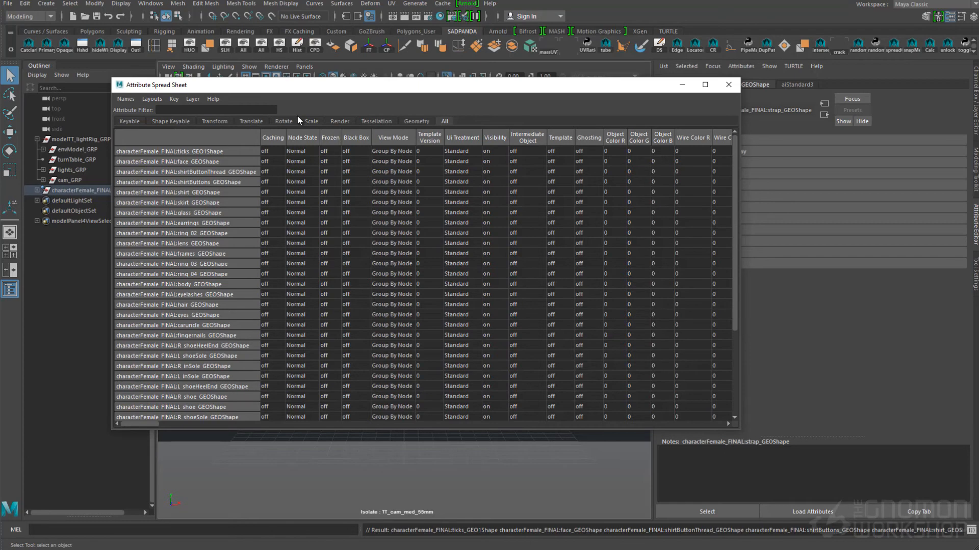
Step: Filter the attributes by "sub" and set all shapes to Ai Subdiv Type catclark with 2 iterations
type("sub")
left_click(381, 141)
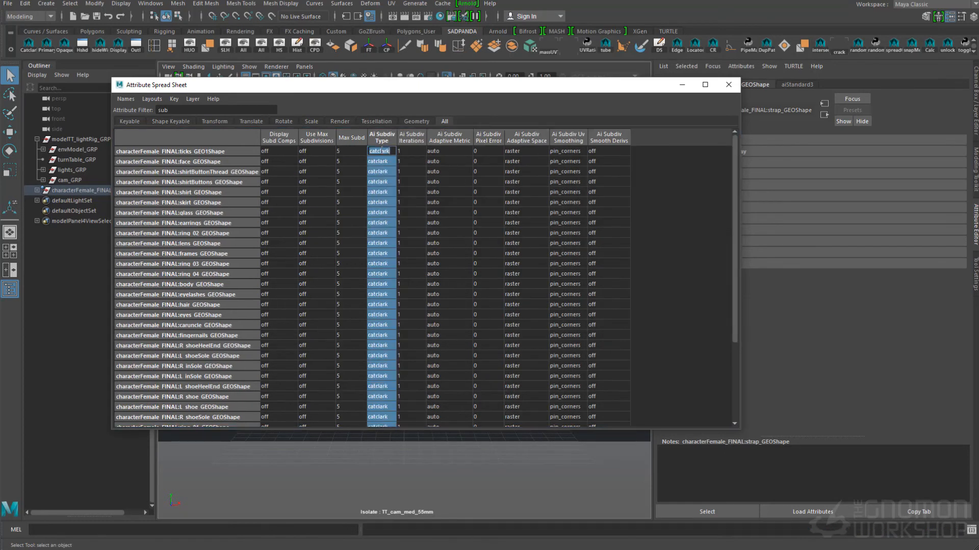
type("2")
key("Return")
Step: Check the strap shape's Arnold subdivision settings in the Attribute Editor and close the spreadsheet
left_click_drag(497, 89, 413, 115)
left_click(686, 230)
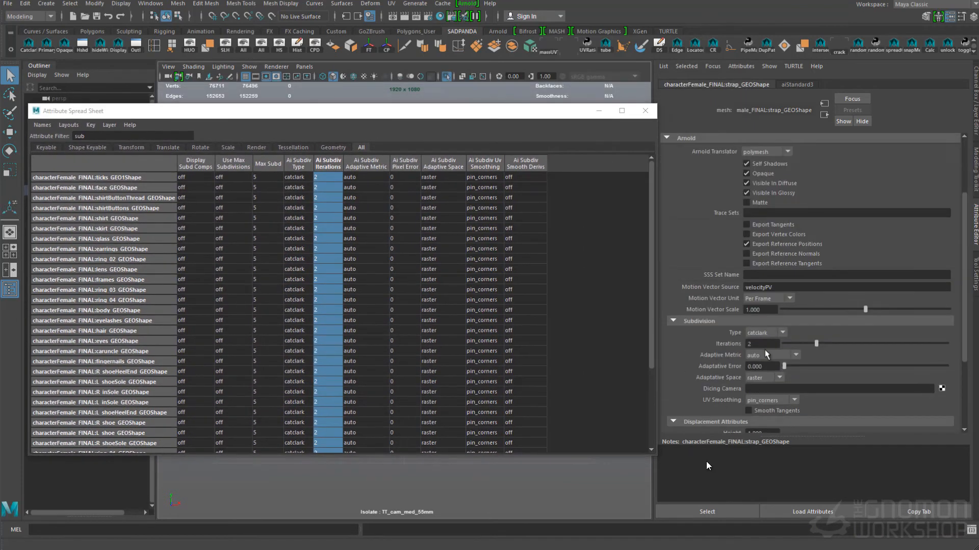
left_click(643, 111)
Step: Deselect the meshes, bring back a narrow Channel Box and turn off the isolation
left_click(541, 251)
left_click(975, 102)
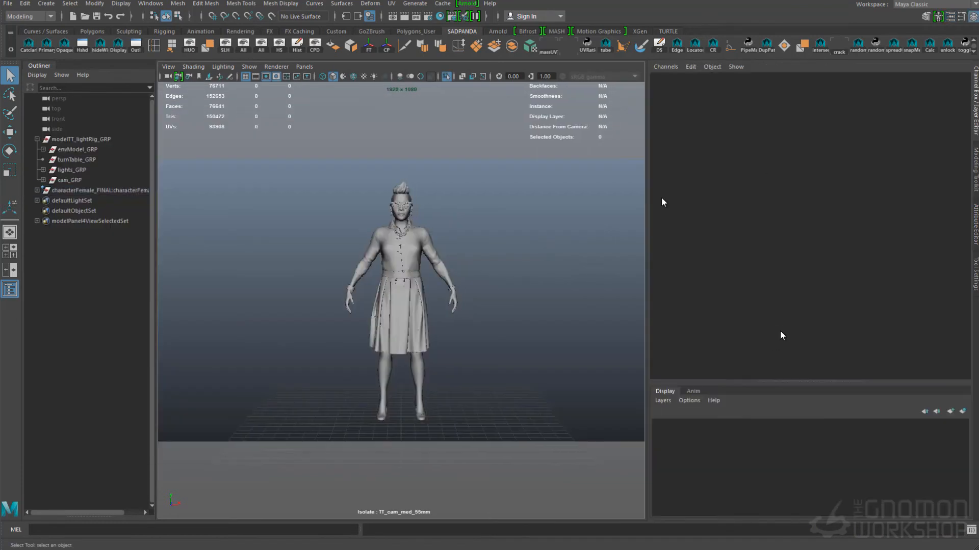
left_click_drag(653, 214, 955, 232)
key("ctrl+1")
Step: Save the scene as characterFemale_TT_v01.ma in the DVD project's maya folder
key("ctrl+shift+s")
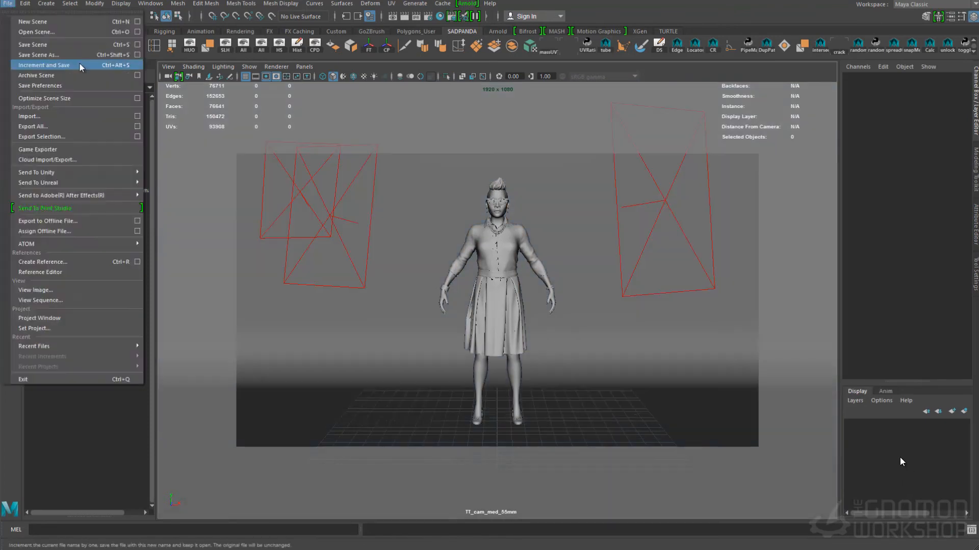
left_click(188, 173)
double_click(261, 166)
double_click(261, 161)
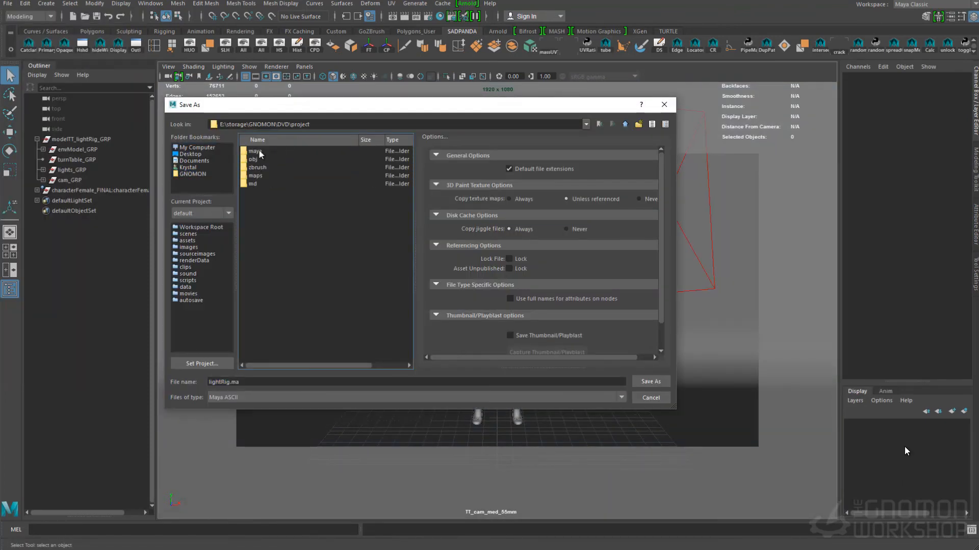
double_click(258, 154)
left_click(282, 151)
left_click(265, 382)
key("BackSpace")
key("BackSpace")
key("BackSpace")
key("BackSpace")
key("BackSpace")
type("TT")
key("Return")
left_click(612, 386)
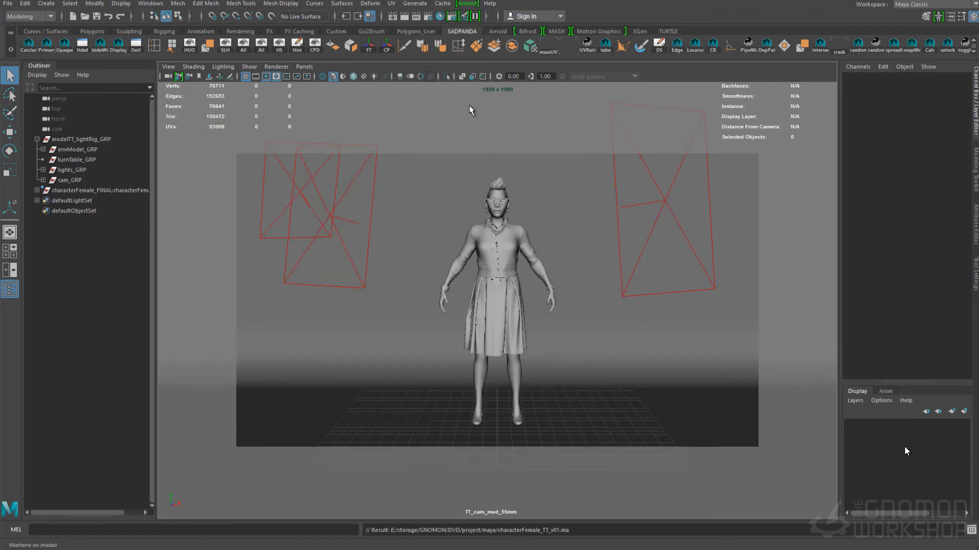
Step: Check the Arnold sampling settings and start an IPR render through TT_cam_med_55mm at 960 x 540
left_click(429, 17)
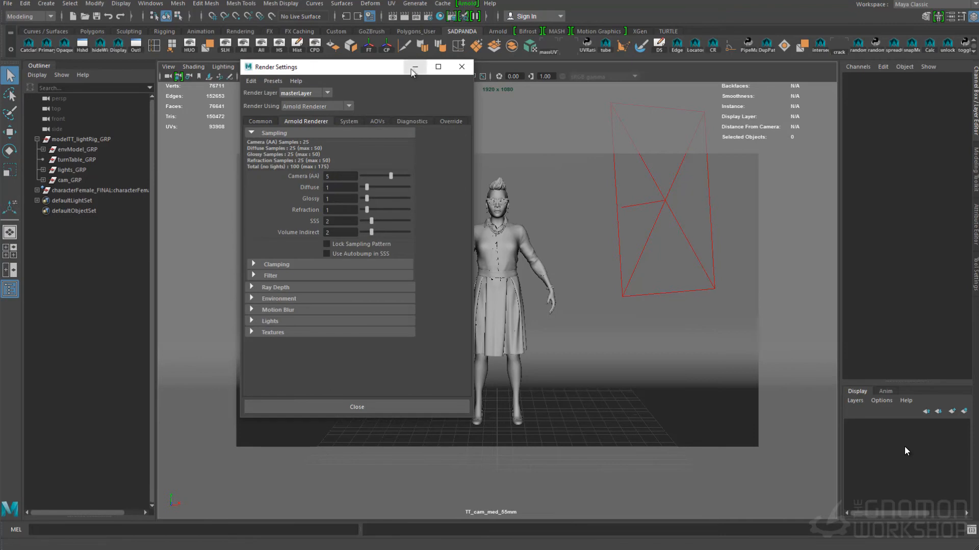
left_click(412, 65)
left_click(403, 16)
left_click(231, 108)
mouse_move(270, 150)
left_click(171, 122)
right_click(186, 122)
left_click(195, 139)
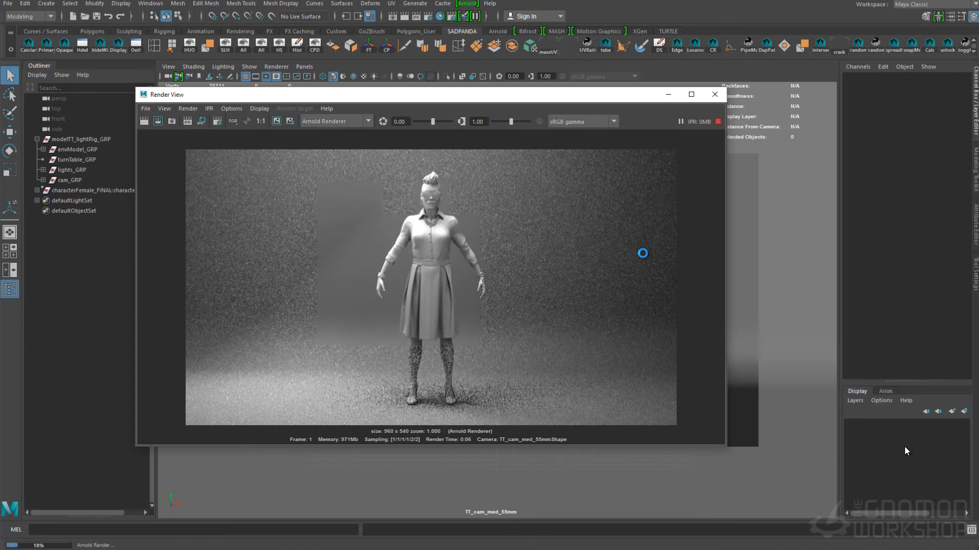
Step: Move the Render View aside, pick the shirt and set its aiStandard3 material's specular weight to 0.2
left_click_drag(472, 100, 205, 112)
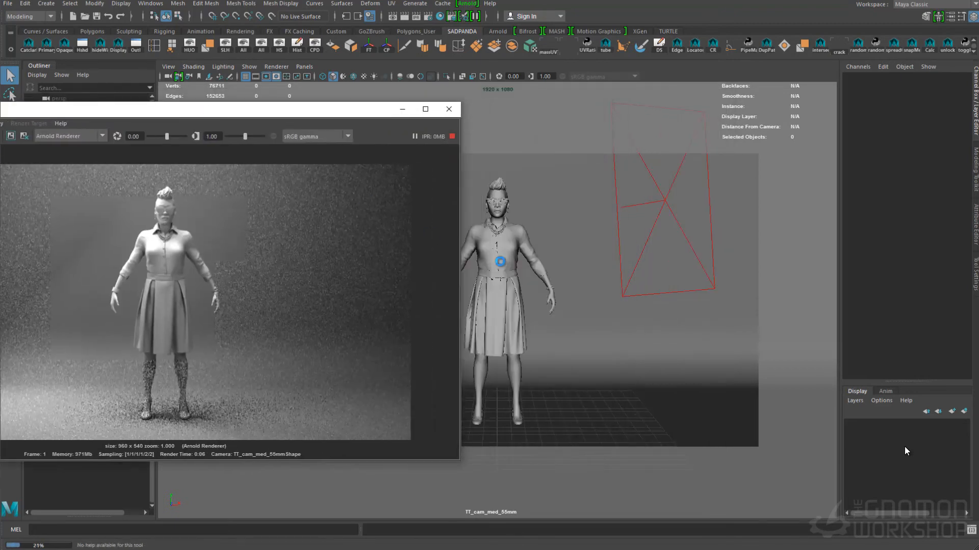
left_click(497, 237)
left_click(975, 229)
left_click(895, 84)
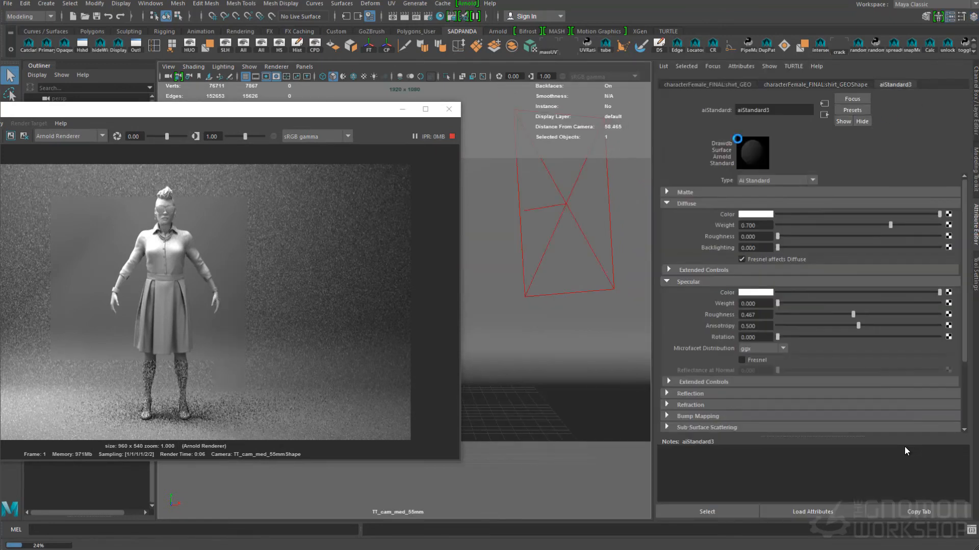
double_click(749, 304)
type("0.2")
key("Return")
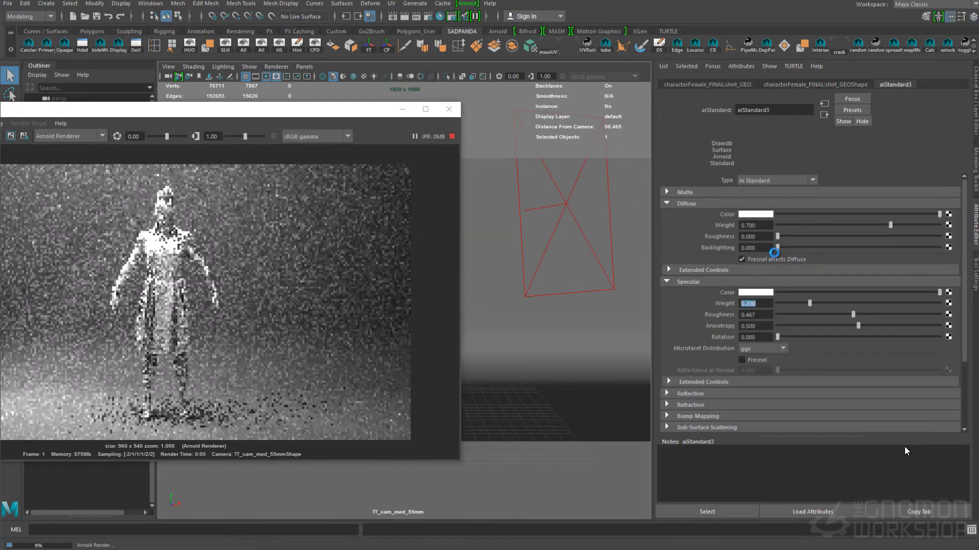
Step: Set the aiStandard3 specular roughness to 0.5 and darken the diffuse color to a light grey
key("Tab")
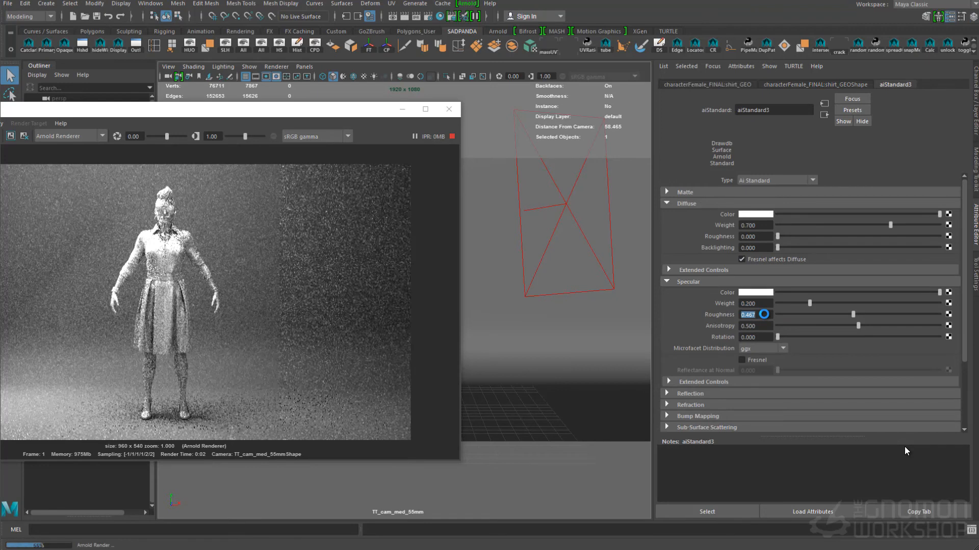
type("0.5")
key("Return")
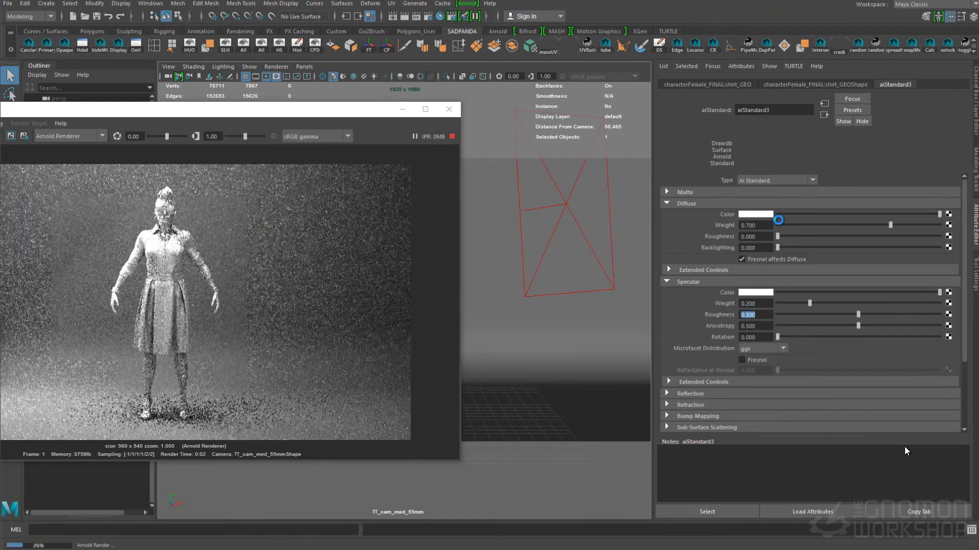
left_click_drag(942, 213, 890, 214)
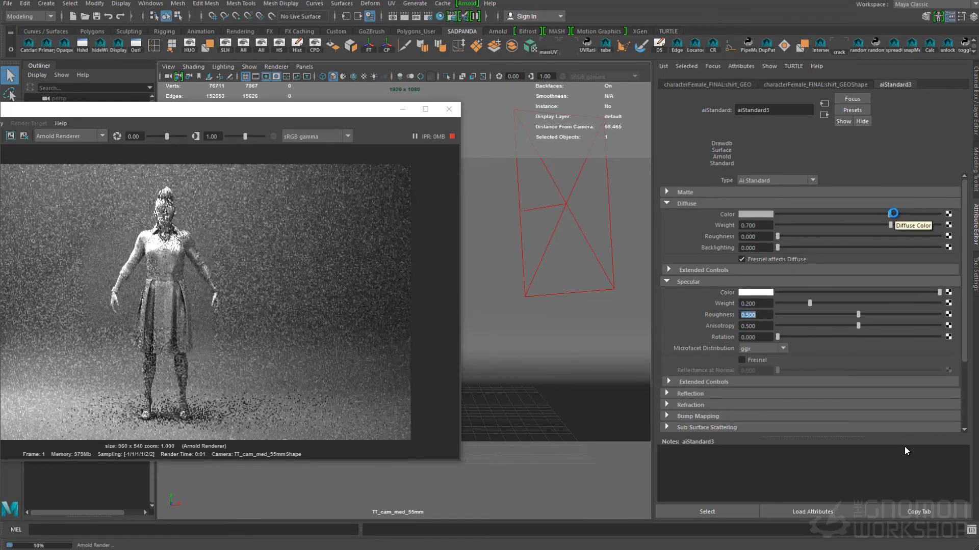
Step: Limit the IPR render to a region around the character, keep the image and inspect it up close
left_click_drag(79, 169, 243, 433)
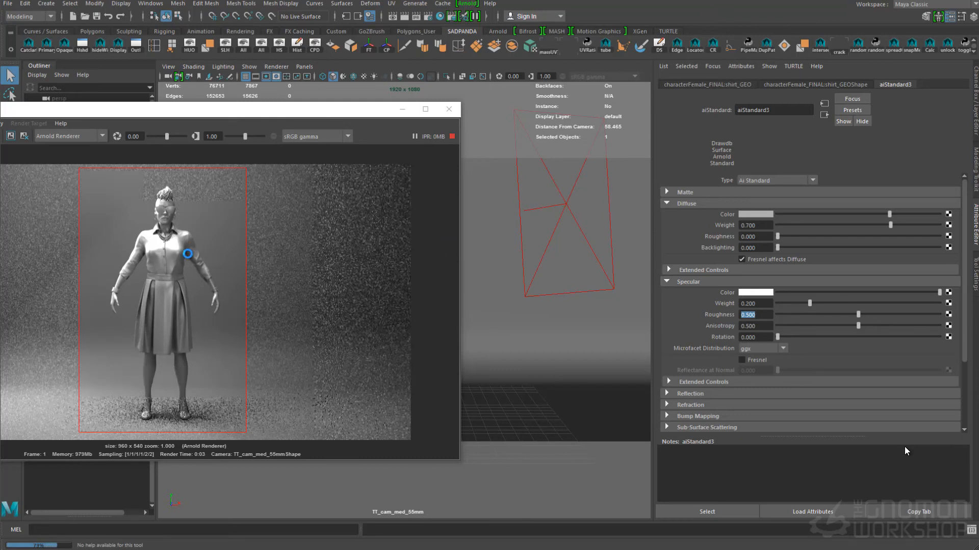
left_click(11, 136)
left_click_drag(48, 109, 135, 125)
scroll(285, 228, "up", 4)
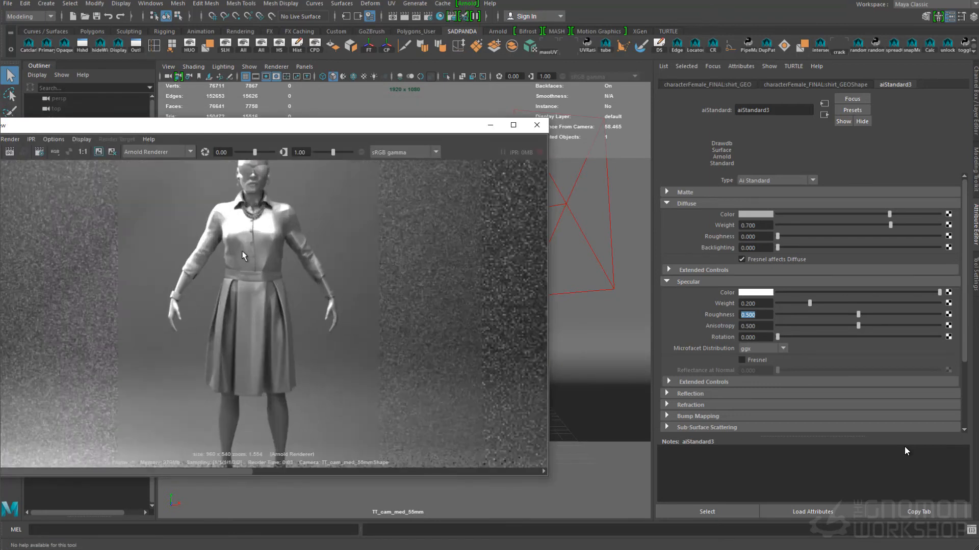
scroll(286, 228, "down", 3)
left_click_drag(407, 116, 524, 139)
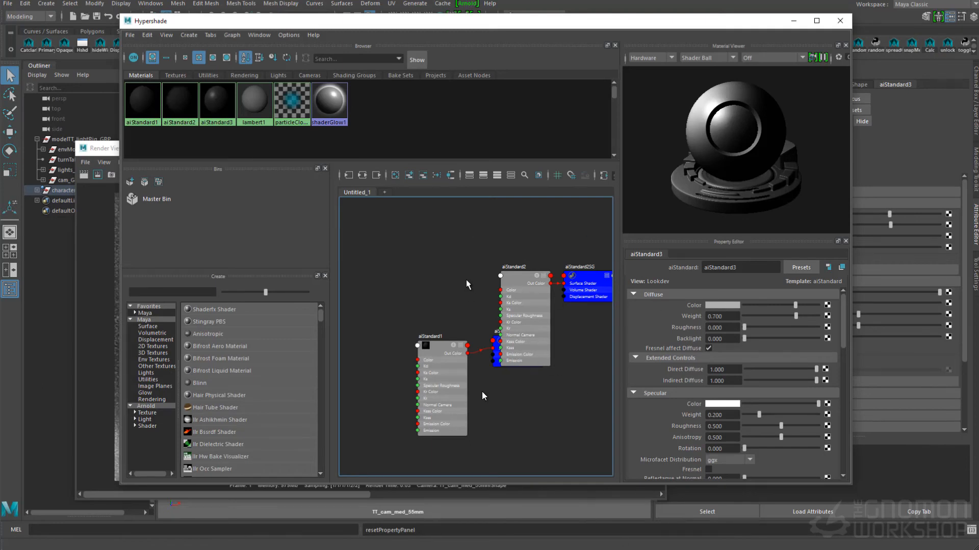
Step: Graph the aiStandard3 network in Hypershade and connect a File texture as the displacement material of aiStandard3SG
middle_click_drag(466, 279, 430, 286, "alt")
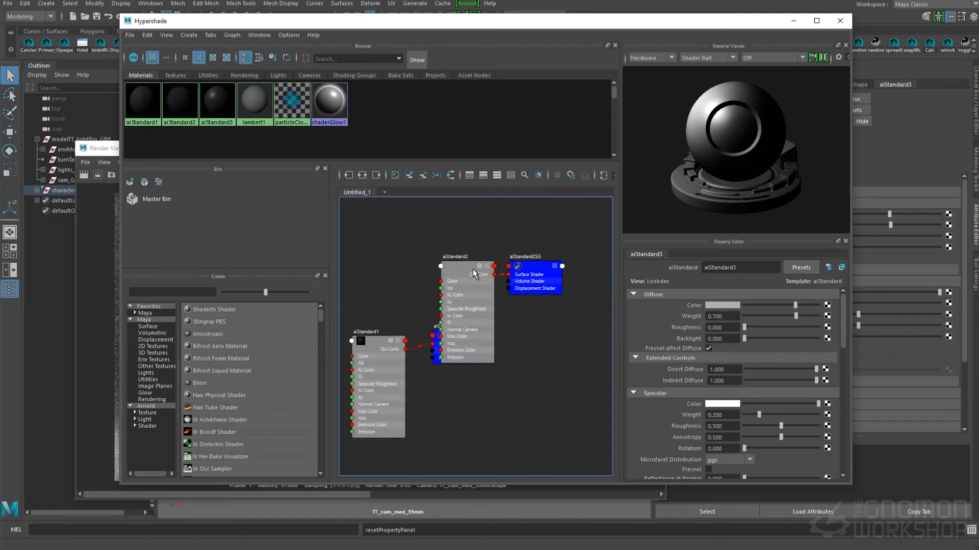
right_click_drag(219, 106, 272, 84)
middle_click_drag(493, 261, 465, 264, "alt")
left_click(512, 290)
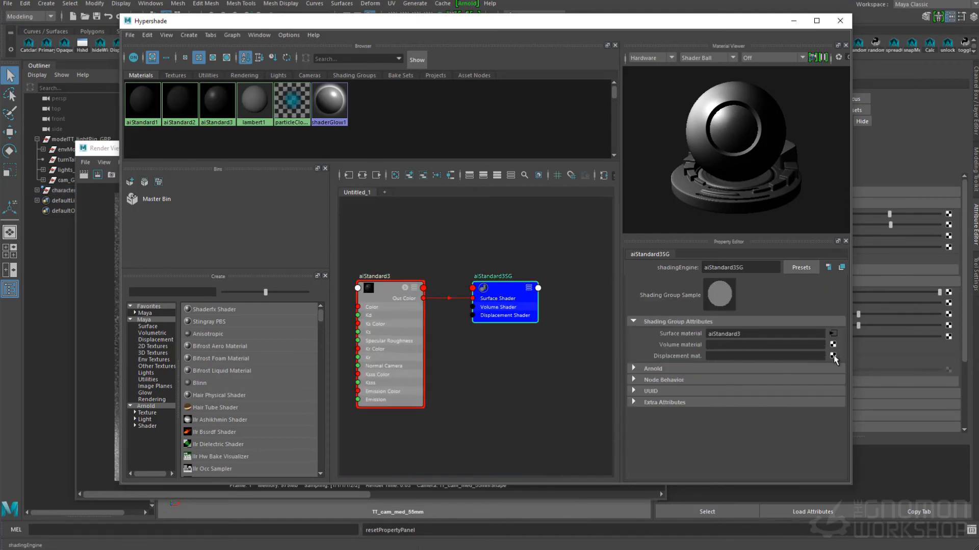
left_click(832, 356)
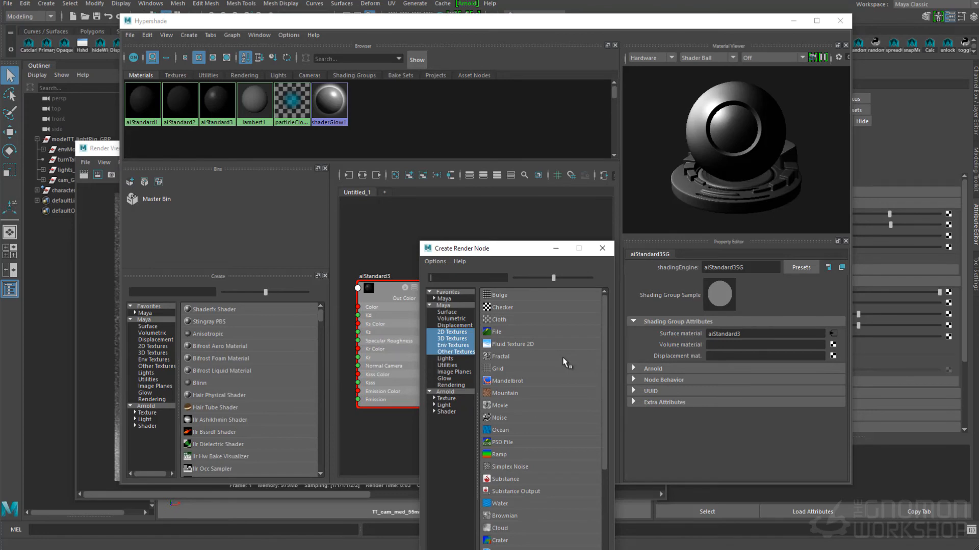
left_click(513, 330)
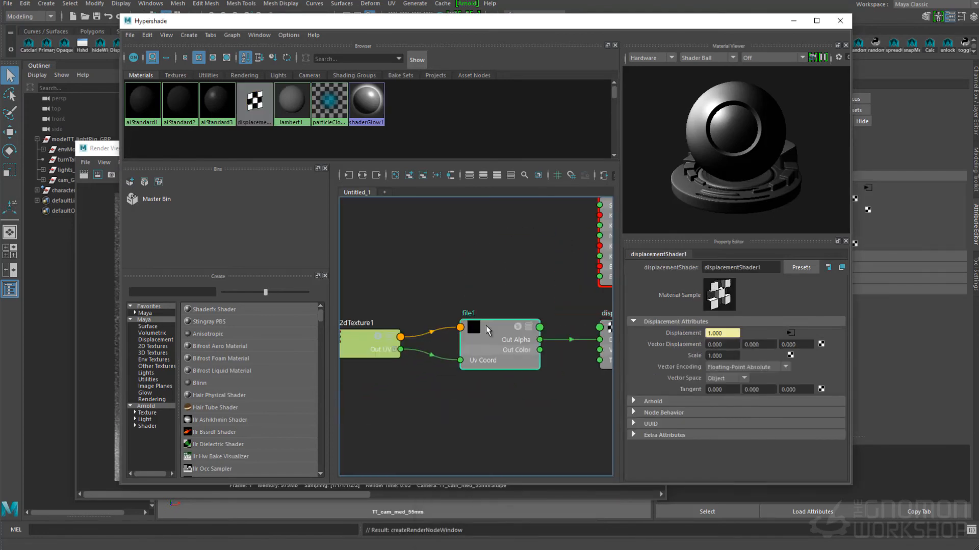
Step: Load the characterFemale_DSP displacement map from the zbExp_v01 folder as the image of the file1 node
left_click(488, 330)
left_click(836, 338)
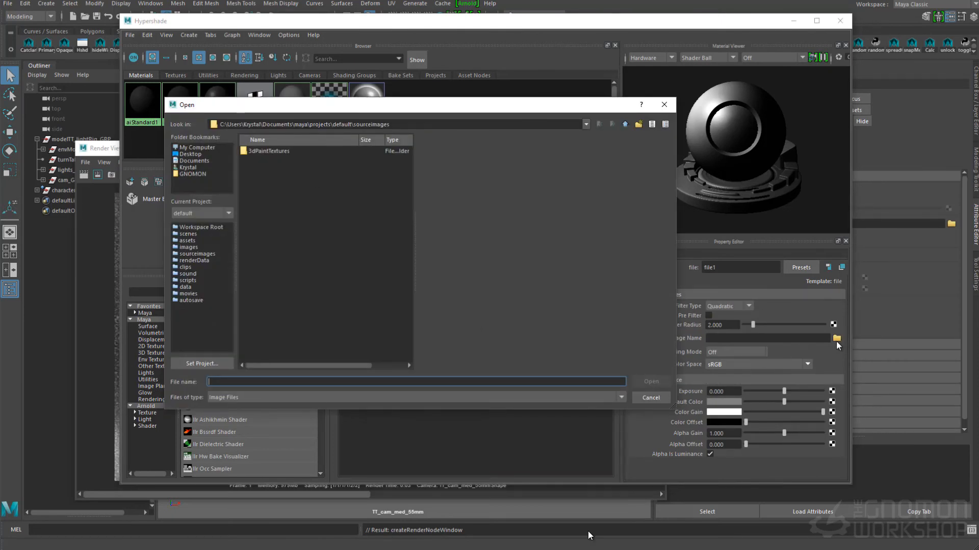
left_click(198, 174)
double_click(269, 159)
left_click(300, 152)
left_click(637, 383)
Step: Set the displacement texture's UV tiling to UDIM (Mari), make its default color black and close Hypershade
left_click(729, 352)
left_click(730, 394)
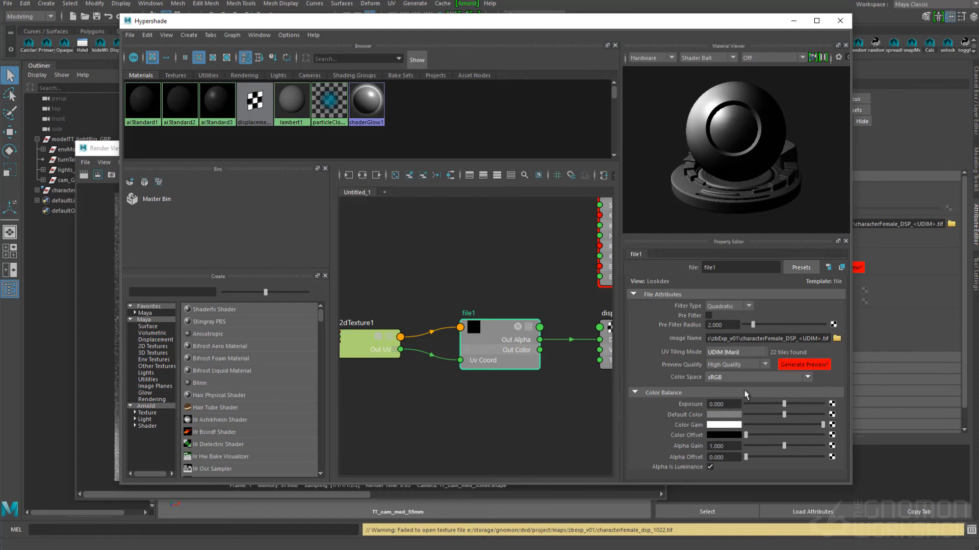
left_click_drag(784, 415, 721, 414)
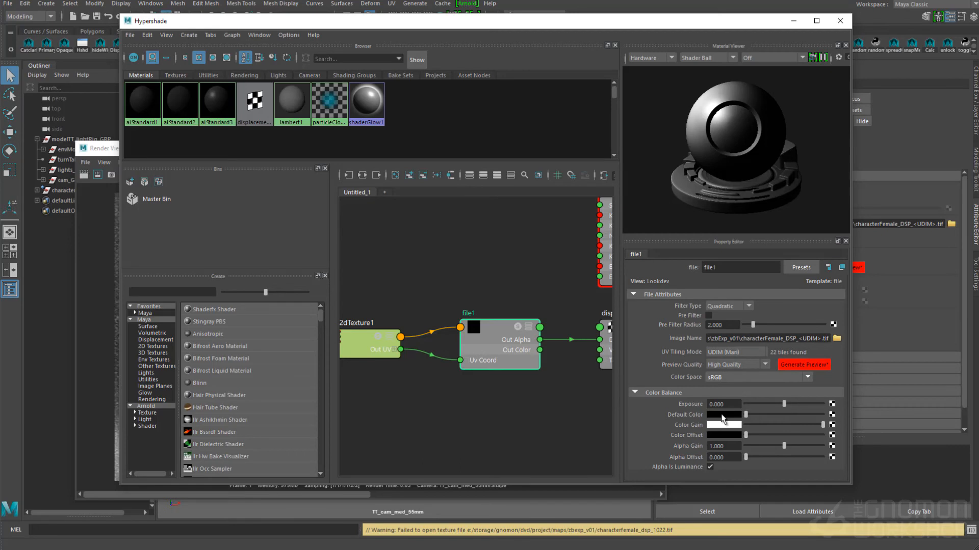
left_click(840, 21)
Step: Move the regular Render View out of the way and start a render in the Arnold RenderView
left_click_drag(409, 151, 468, 126)
left_click(467, 3)
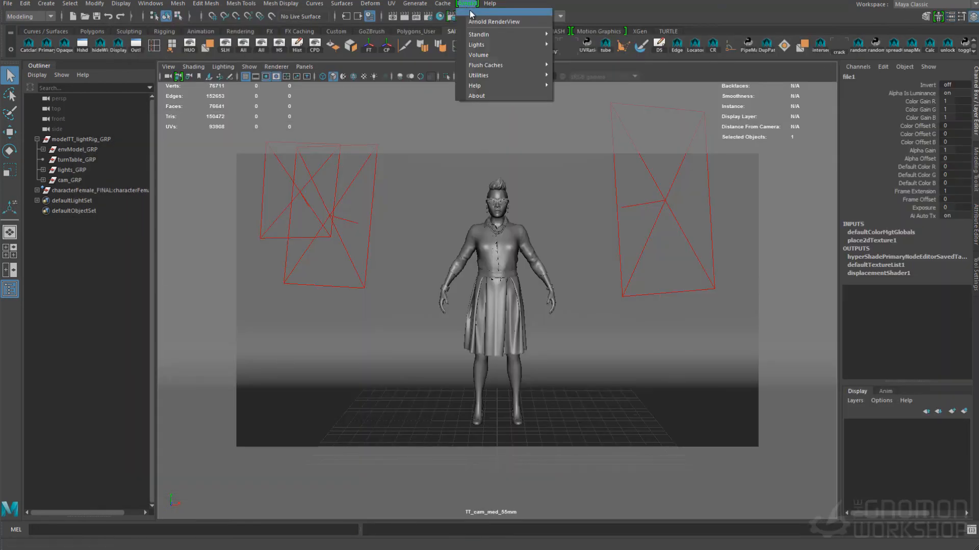
left_click(472, 19)
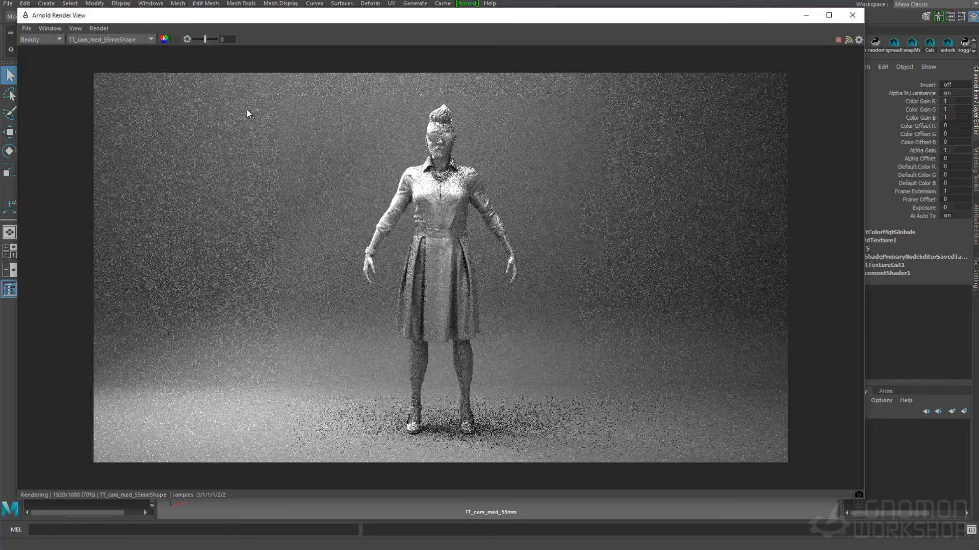
Step: Reduce the Arnold RenderView's test resolution to 1440 x 810 and show the image at 1:1
left_click(96, 28)
mouse_move(163, 115)
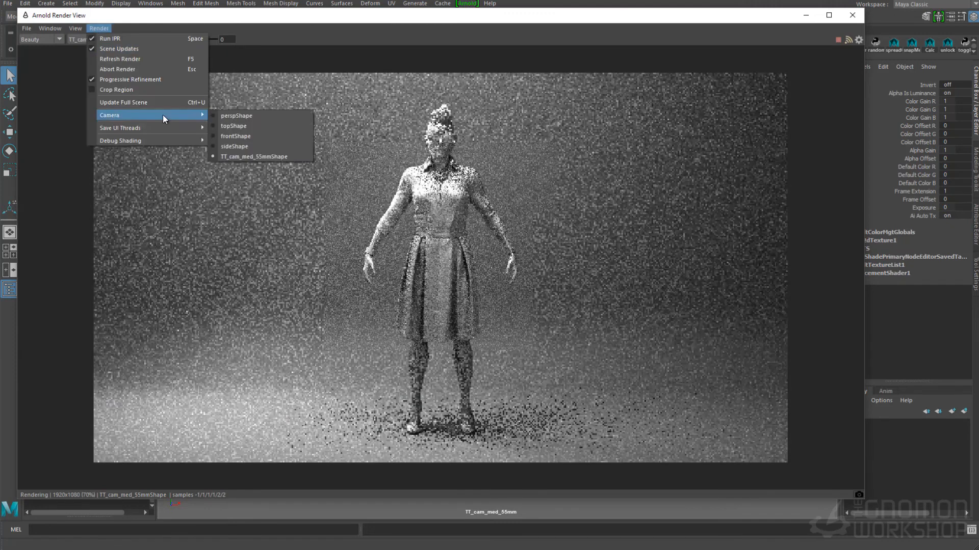
mouse_move(54, 30)
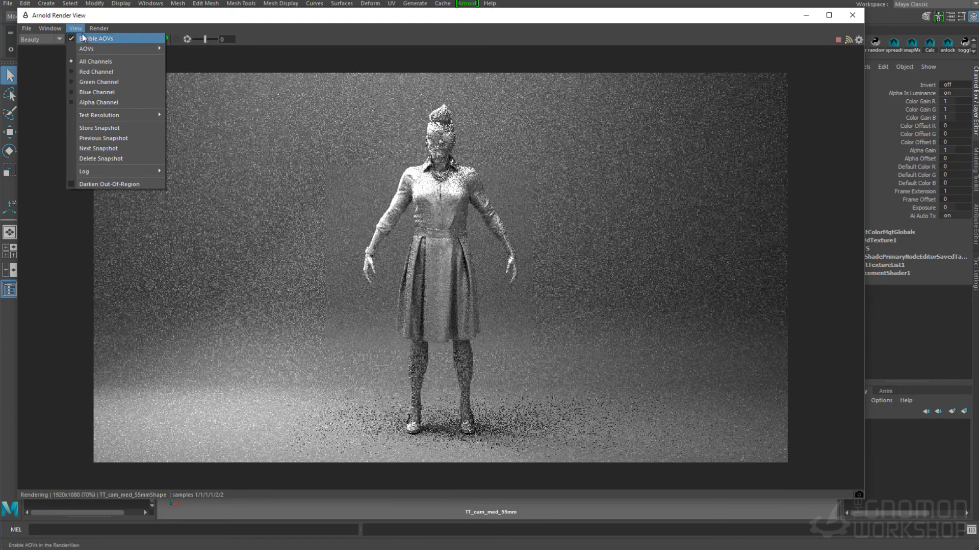
mouse_move(120, 115)
left_click(229, 155)
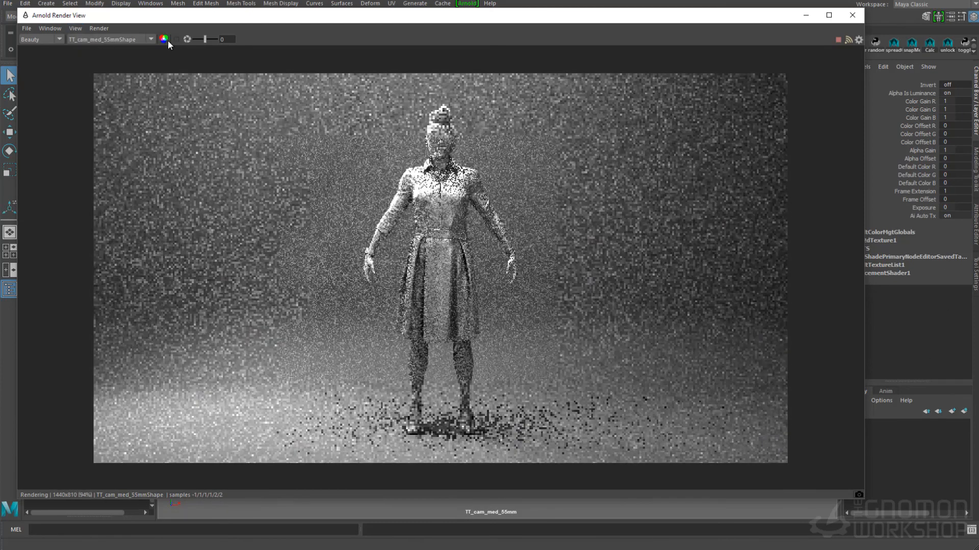
left_click(57, 29)
left_click(82, 84)
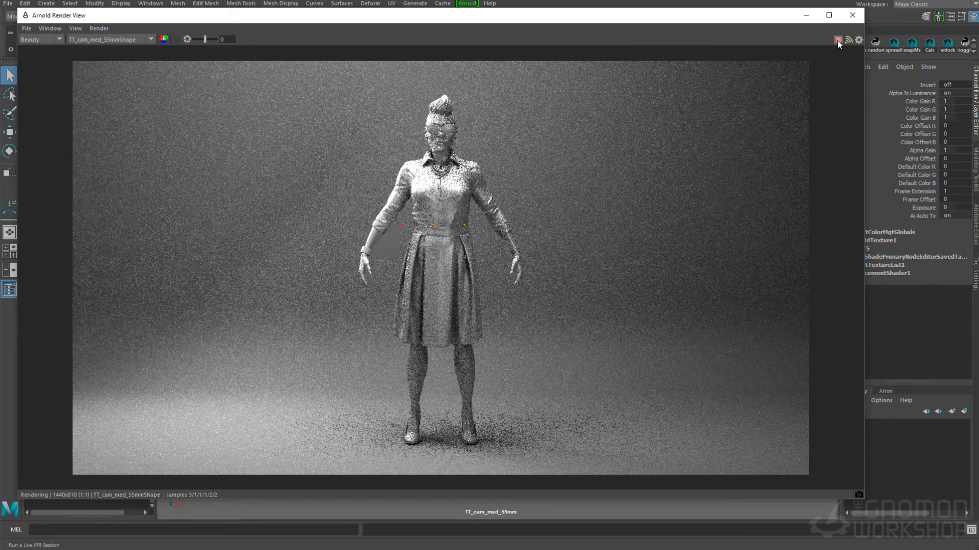
Step: Switch the viewport to the persp camera, select the sunglasses lenses and frame the character's head
left_click_drag(690, 16, 566, 37)
left_click(372, 477)
left_click_drag(194, 42, 430, 58)
left_click(305, 67)
mouse_move(336, 76)
left_click(430, 86)
left_click(488, 250)
key("f")
scroll(520, 299, "down", 5)
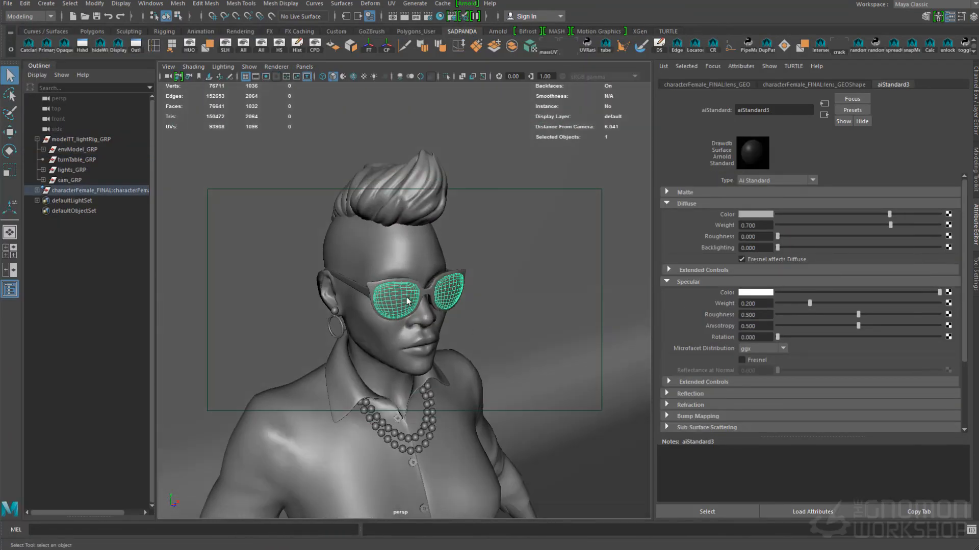
Step: Assign a new Arnold aiStandard material to the sunglasses lenses
right_click(407, 301)
right_click_drag(406, 296, 389, 549)
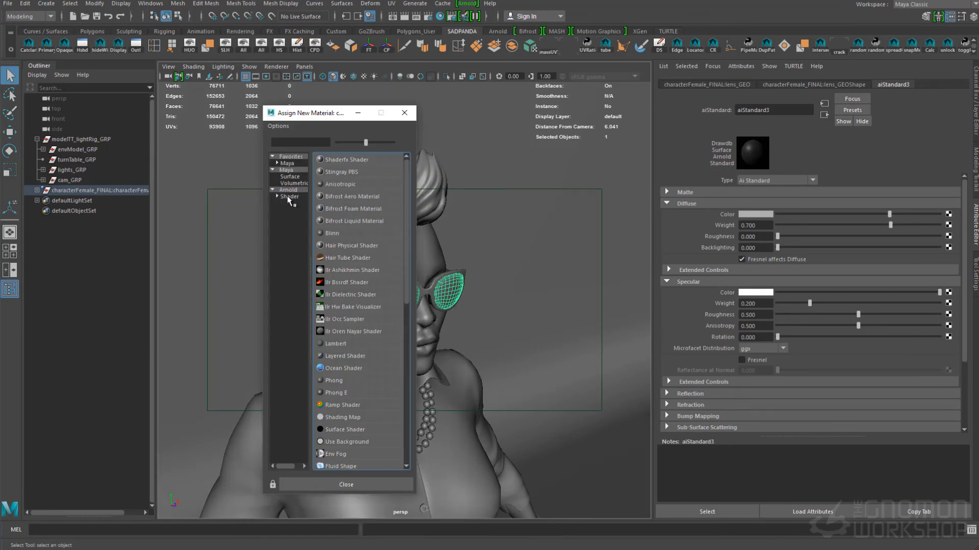
left_click(291, 197)
left_click(348, 220)
Step: Give the lens material a black diffuse color, a specular weight of 0.302 and a specular roughness of 0.137
left_click_drag(788, 213, 775, 214)
left_click_drag(777, 303, 940, 304)
left_click(790, 315)
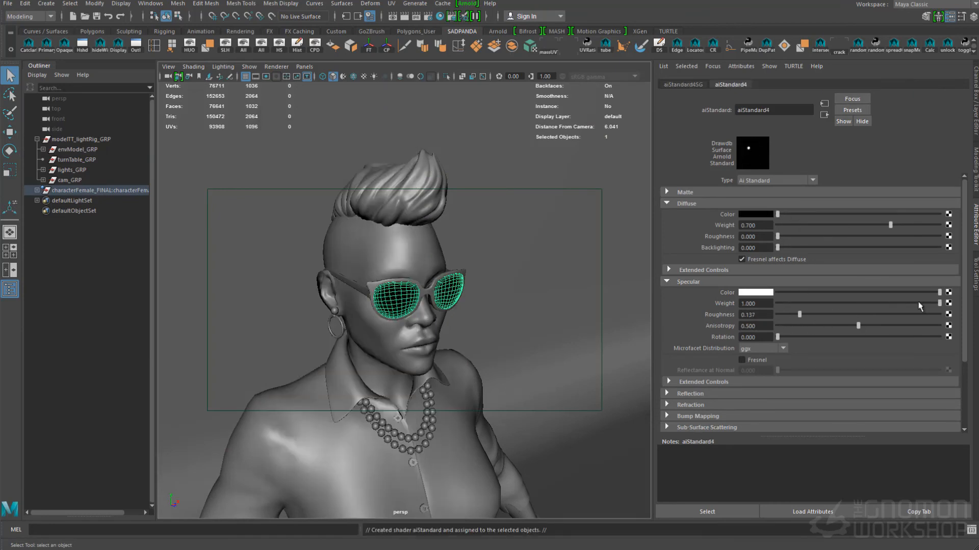
left_click_drag(781, 304, 825, 304)
Step: Turn off Opaque in the lens shape's Arnold attributes and set aiStandard4's refraction weight to 0.781
left_click(443, 288)
left_click(733, 86)
left_click(797, 83)
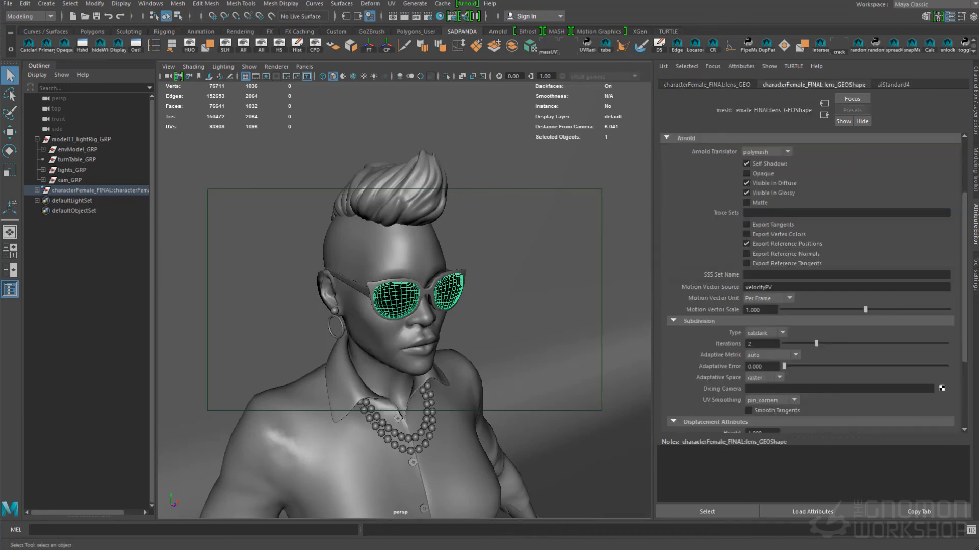
left_click(893, 84)
left_click(813, 405)
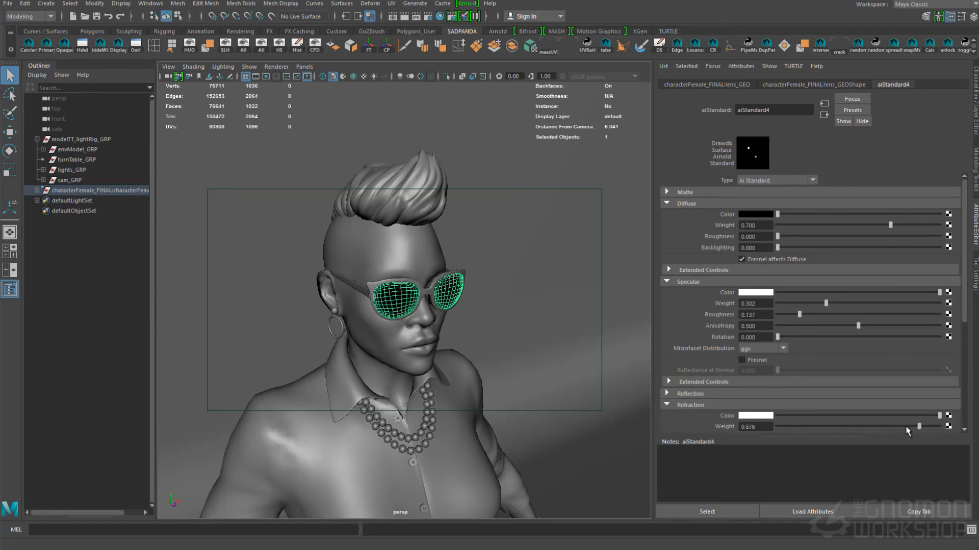
Step: Reframe the head in the viewport and render it through perspShape in the Arnold RenderView beside the material attributes
left_click_drag(445, 309, 472, 186, "alt")
right_click_drag(472, 186, 442, 153, "alt")
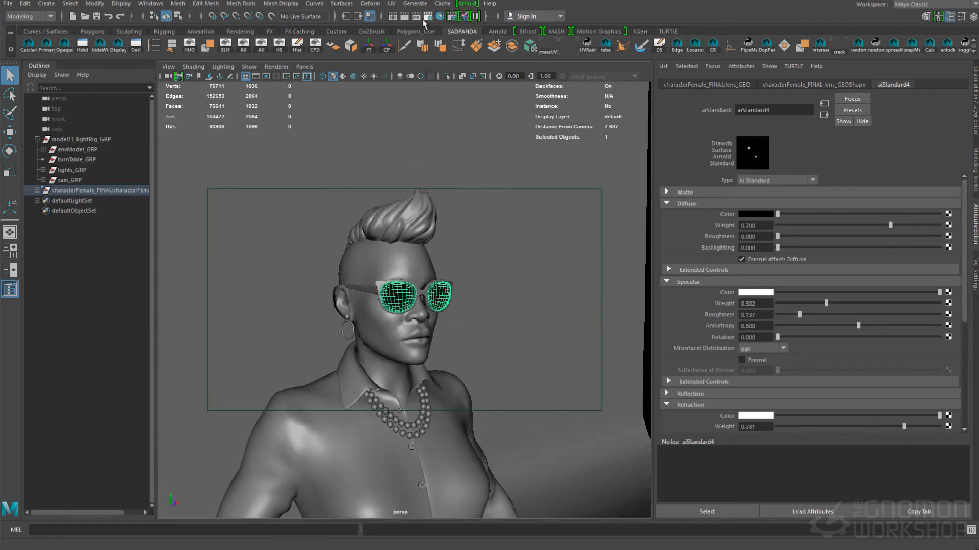
left_click(465, 3)
left_click(482, 23)
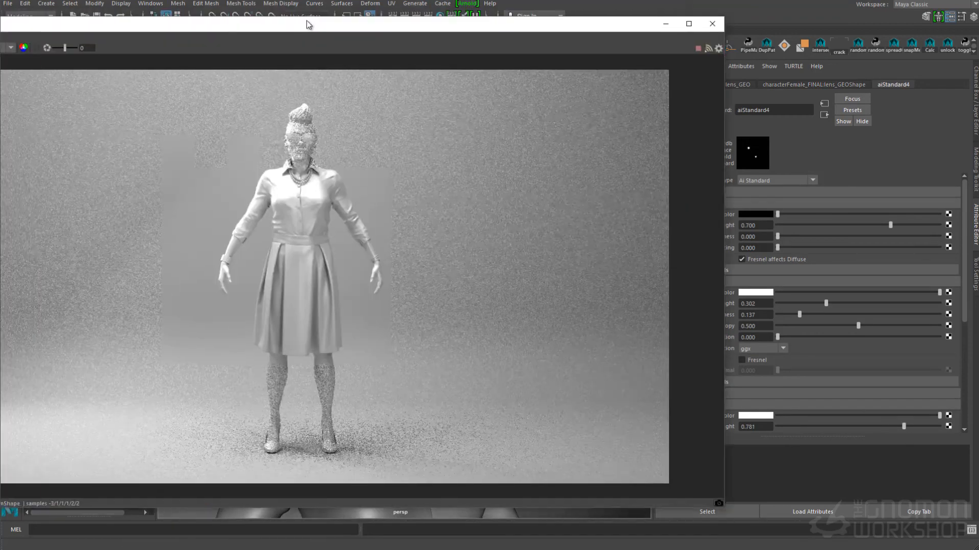
left_click(76, 46)
left_click(57, 58)
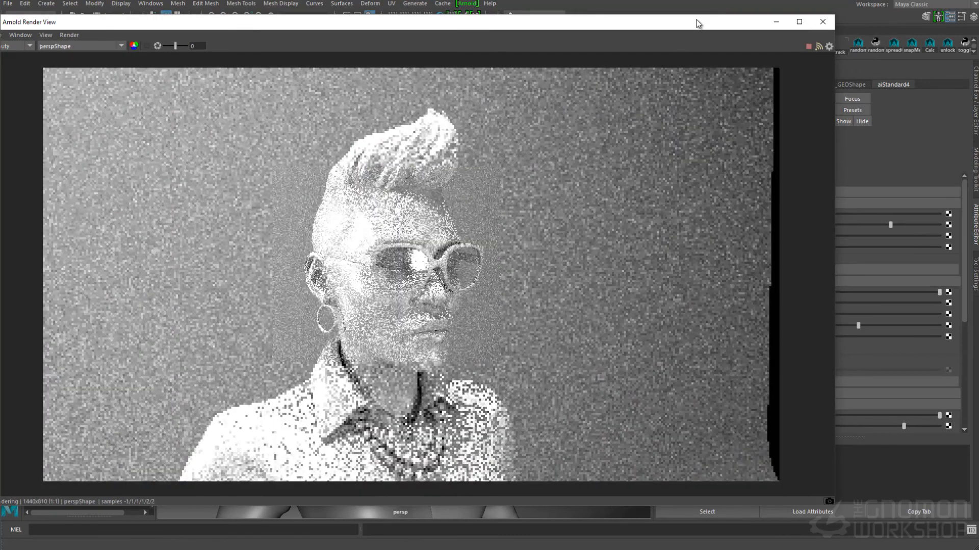
left_click_drag(690, 26, 550, 17)
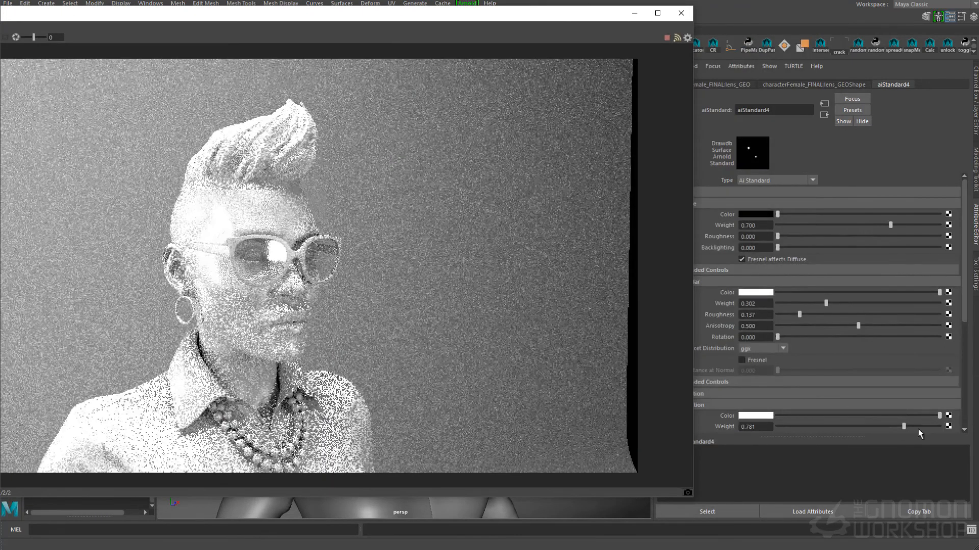
Step: Set the lens refraction weight to 0.410 and tint the diffuse color a dark blue with hue 237.69 and saturation 0.353
left_click_drag(903, 430, 843, 430)
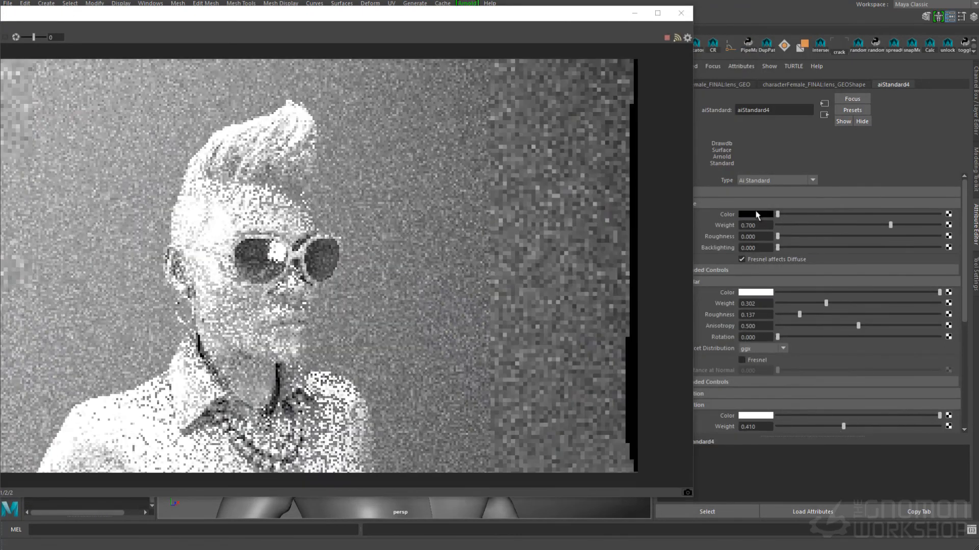
left_click(755, 214)
left_click(748, 240)
left_click(722, 253)
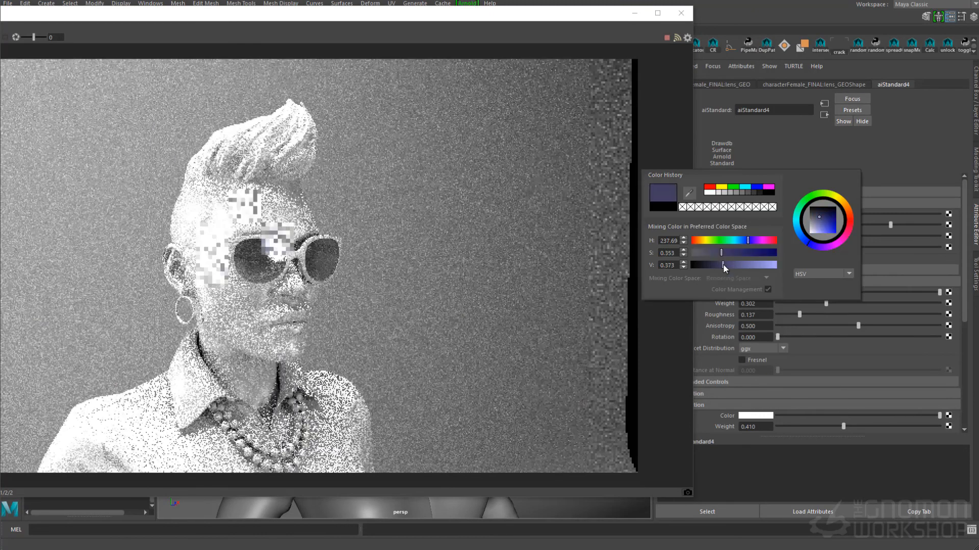
left_click(710, 265)
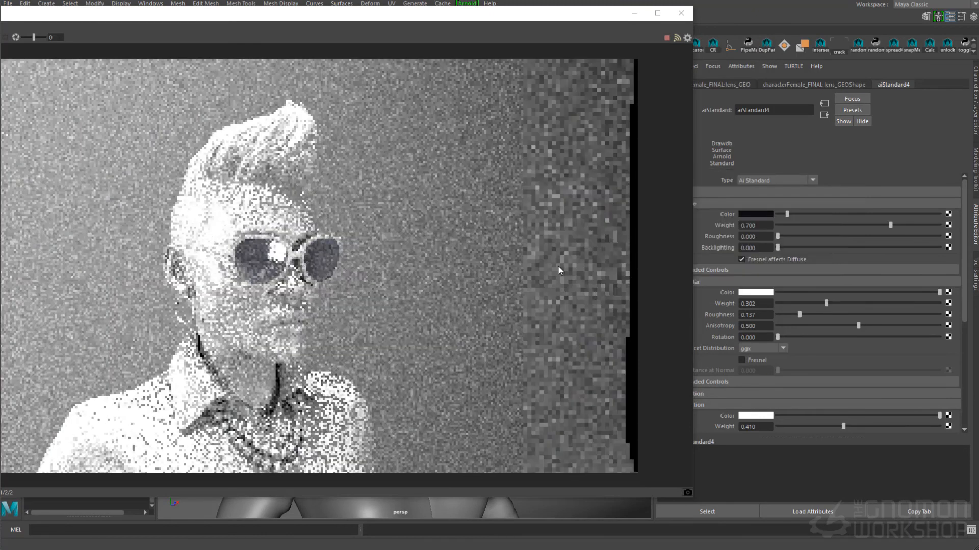
Step: Select the shirt, darken aiStandard3's diffuse color slightly and set its specular roughness to 0.55
left_click_drag(693, 367, 512, 367)
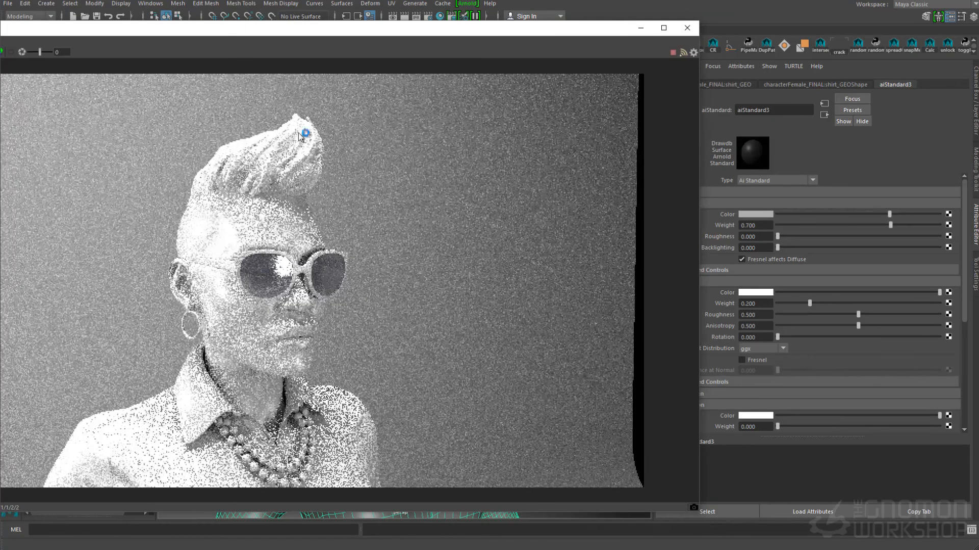
left_click_drag(890, 214, 881, 214)
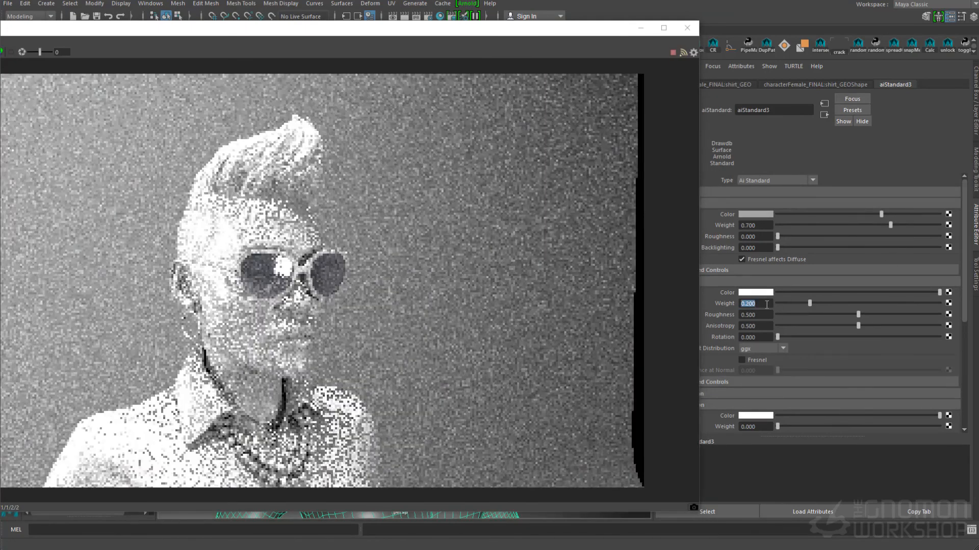
double_click(755, 304)
key("Tab")
type("0.55")
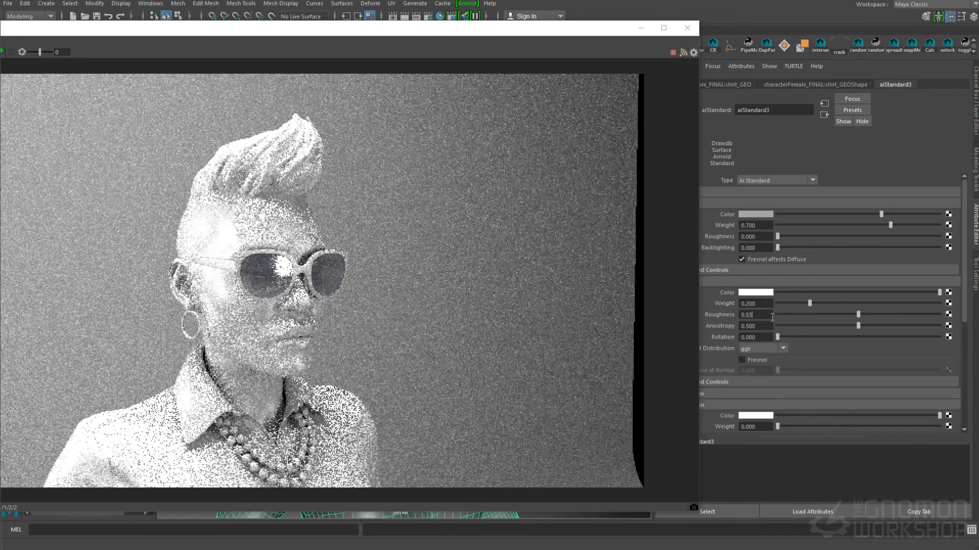
key("Return")
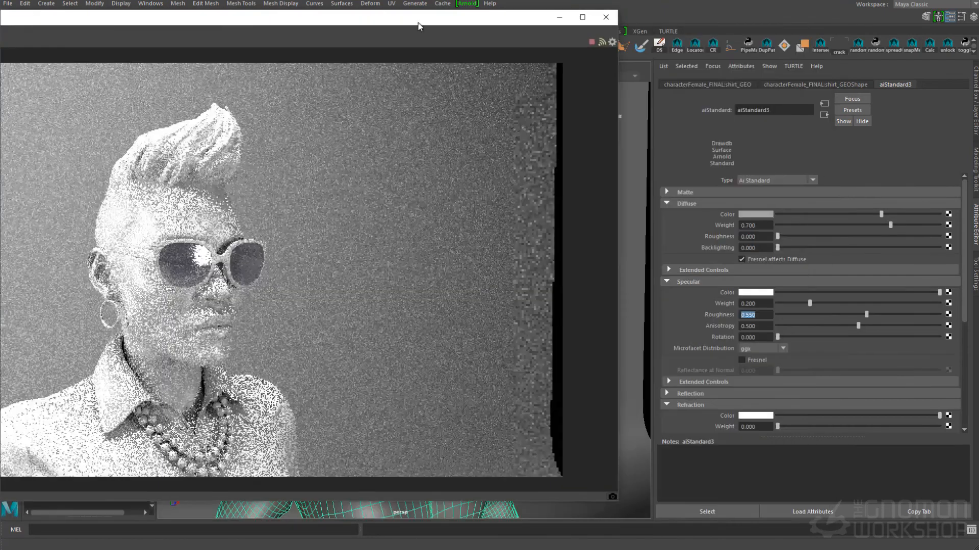
Step: Raise aiStandard3's diffuse weight to 1.000, darken the diffuse color to mid grey and slightly lower the specular weight
left_click_drag(881, 214, 941, 225)
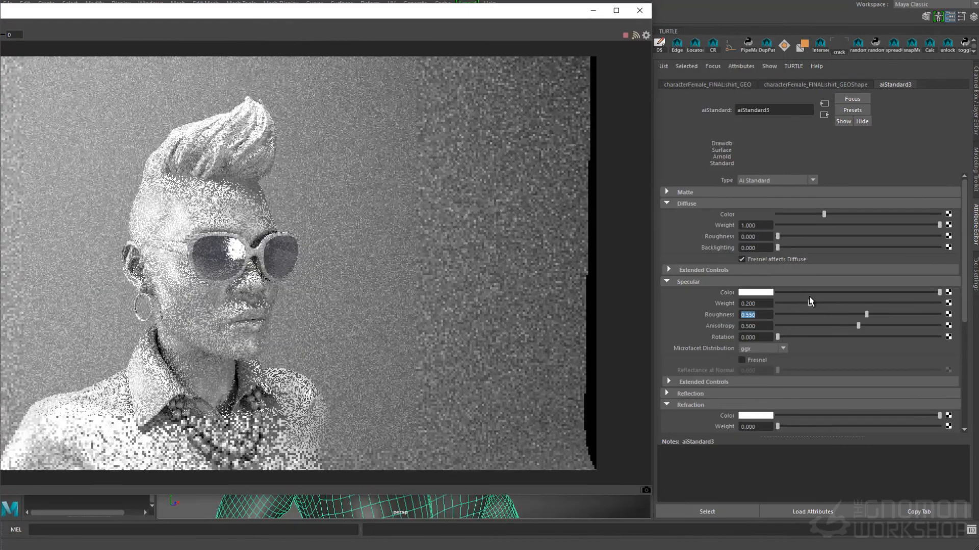
left_click_drag(809, 302, 797, 302)
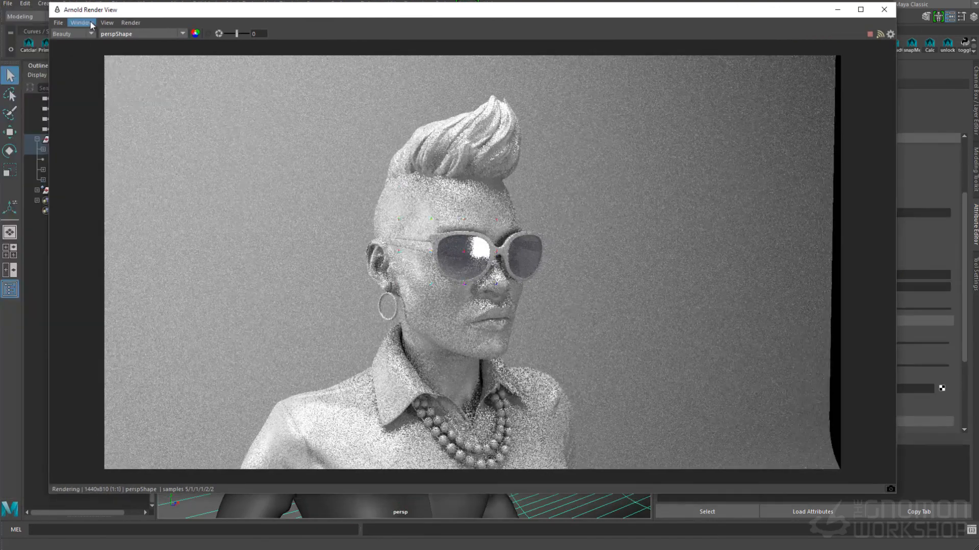
left_click(82, 23)
mouse_move(107, 22)
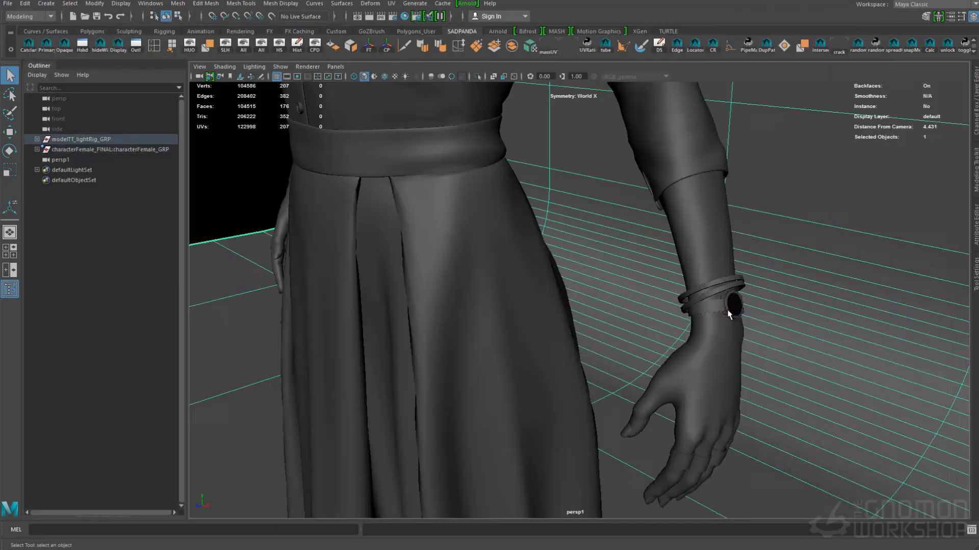
Step: Select the wrist jewelry, ring, shirt buttons and bead necklace together on the character
left_click(699, 284)
scroll(739, 306, "up", 3)
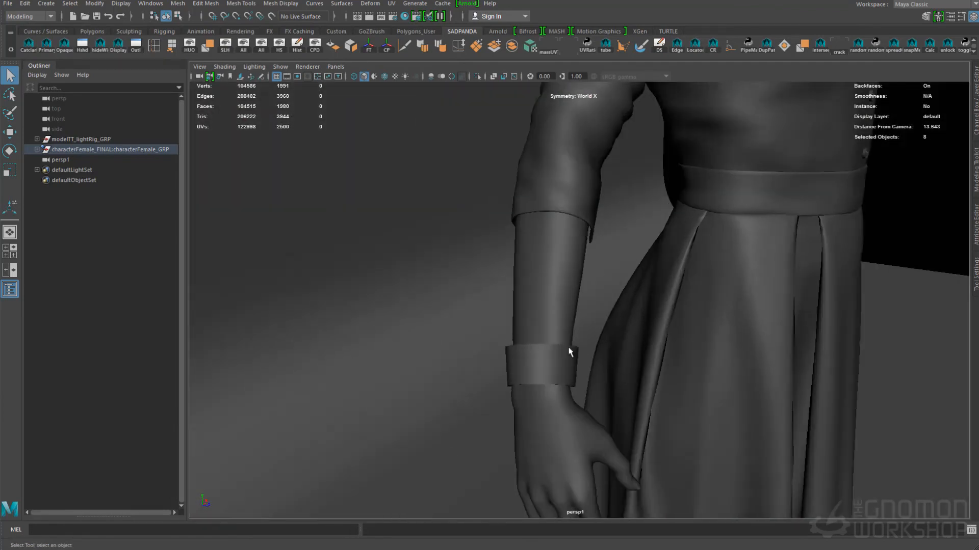
left_click_drag(458, 327, 476, 333, "alt")
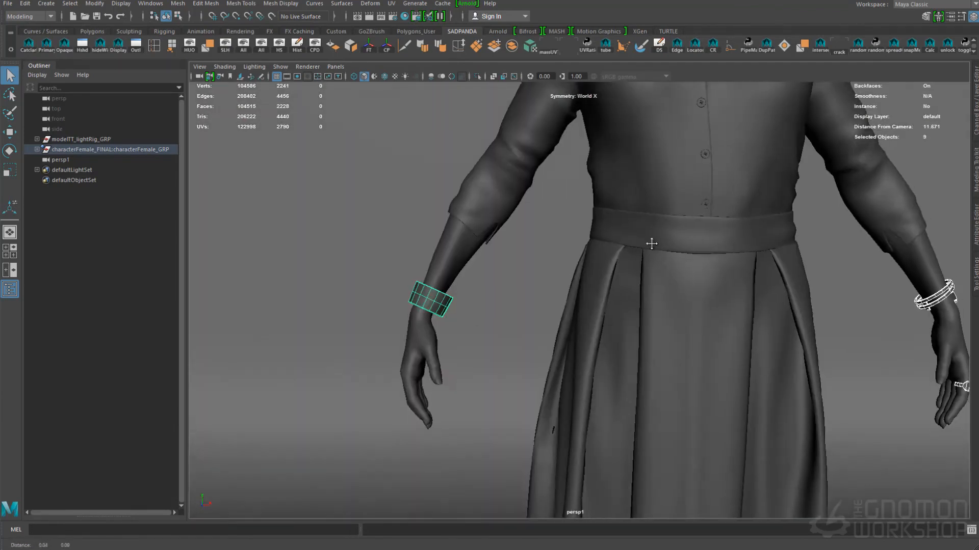
right_click_drag(476, 333, 541, 326, "alt")
middle_click_drag(662, 127, 642, 284, "alt")
left_click(641, 281, "shift")
middle_click_drag(688, 204, 676, 347, "alt")
left_click(615, 298, "shift")
left_click(616, 297, "shift")
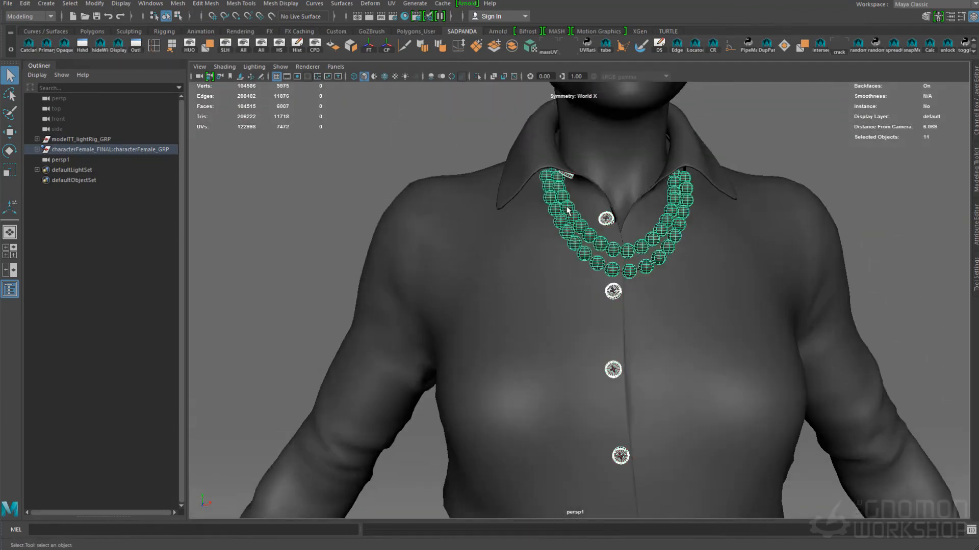
left_click(614, 269, "shift")
Step: Add the earrings and the sunglasses frames to the accessory selection
left_click_drag(615, 272, 711, 265, "alt")
middle_click_drag(711, 265, 701, 397, "alt")
left_click(590, 224, "shift")
right_click_drag(656, 345, 612, 337, "alt")
left_click(634, 167, "shift")
right_click_drag(633, 204, 576, 204, "alt")
middle_click_drag(655, 418, 642, 251, "alt")
right_click_drag(642, 251, 576, 260, "alt")
mouse_move(576, 259)
left_mouse_down("alt")
mouse_move(572, 360)
mouse_move(566, 245)
left_mouse_up("alt")
middle_click_drag(566, 245, 561, 372, "alt")
right_click_drag(560, 372, 616, 360, "alt")
Step: Assign a new aiStandard material to the selected accessories with dark diffuse, diffuse weight 0.446, specular weight 0.758 and specular roughness 0.138
right_click(574, 329)
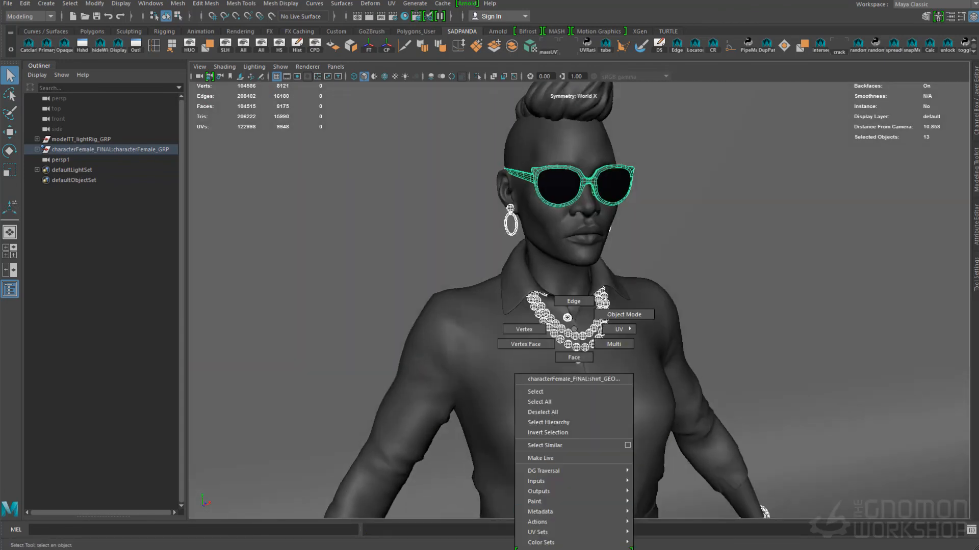
right_click_drag(574, 329, 558, 548)
left_click(482, 220)
left_click(522, 245)
left_click(975, 232)
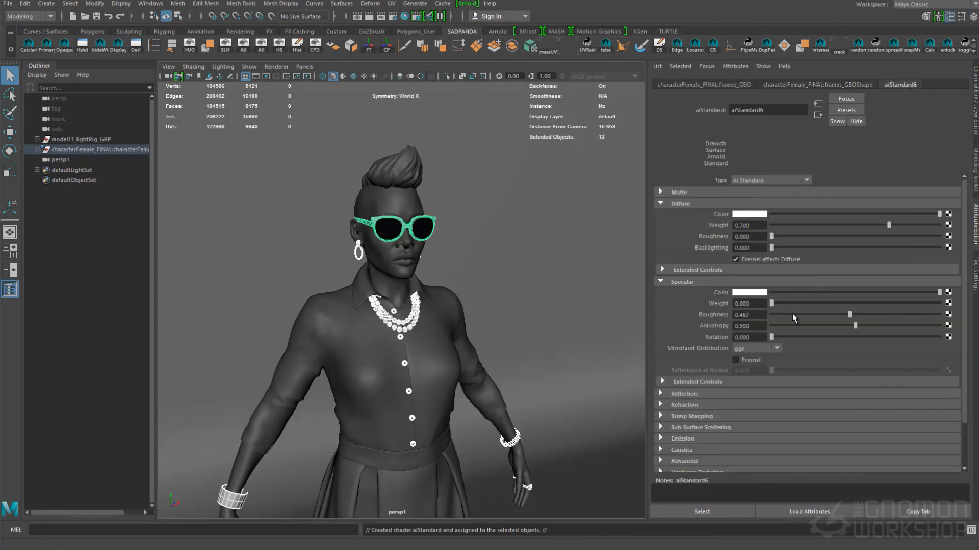
left_click_drag(896, 215, 829, 214)
left_click(846, 226)
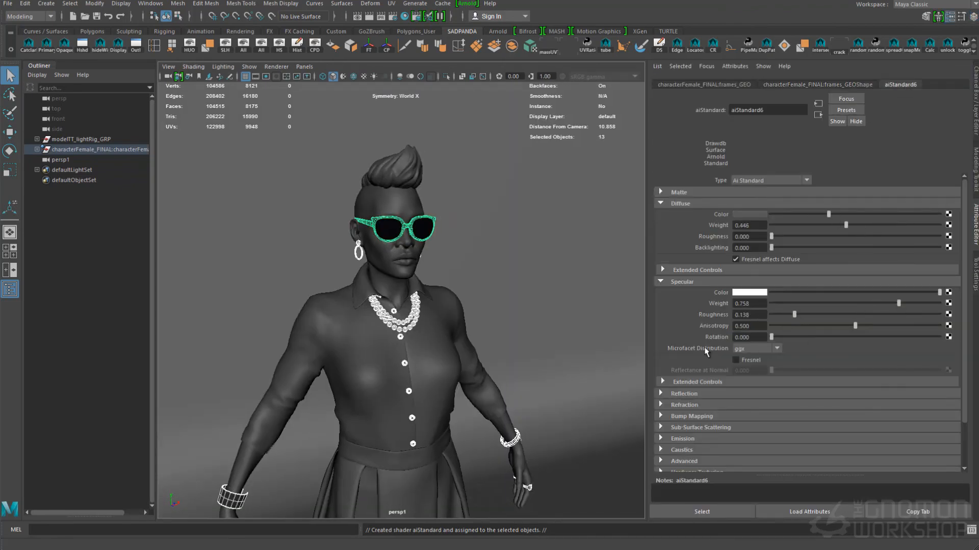
Step: Save the scene and render the full character through TT_cam_med_55mmShape in the Arnold RenderView
left_click(96, 17)
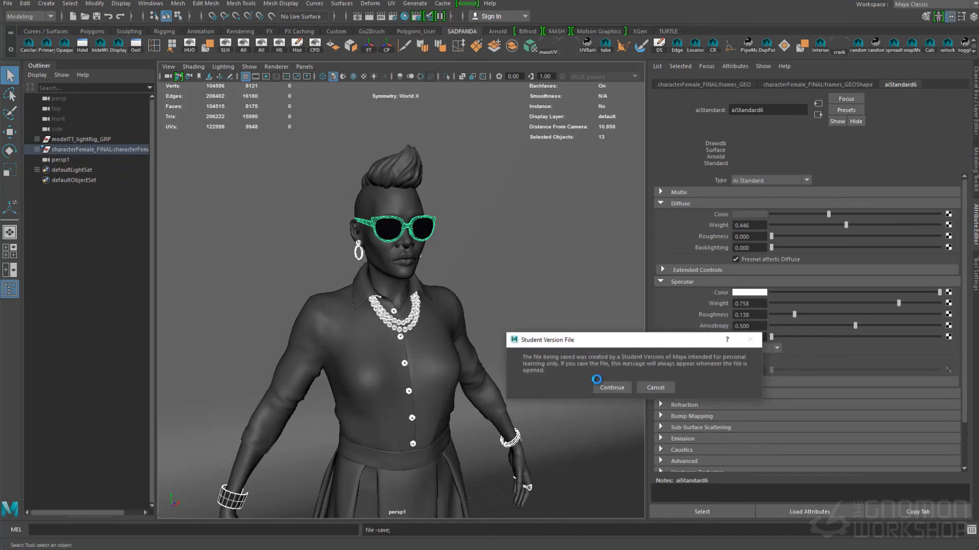
left_click(618, 387)
left_click(467, 4)
left_click(478, 20)
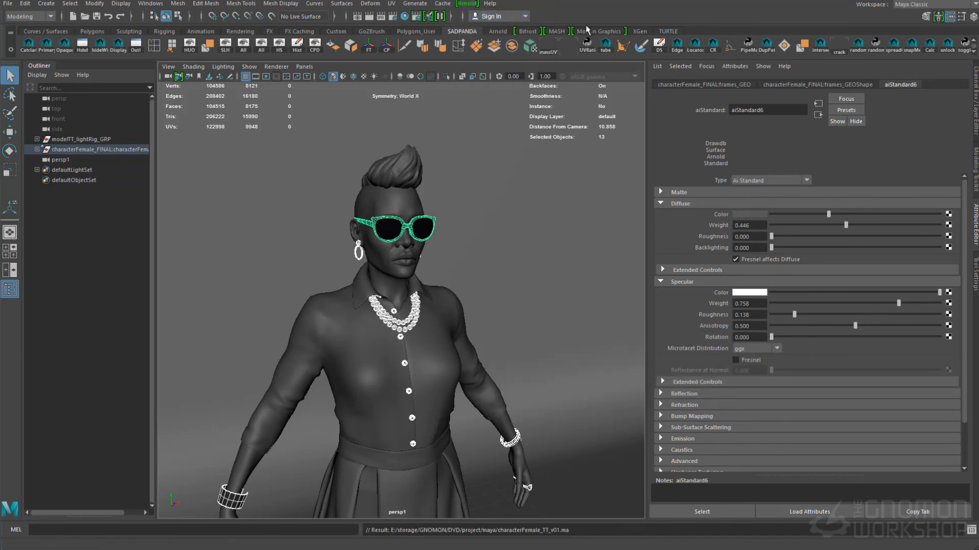
left_click_drag(808, 213, 834, 225)
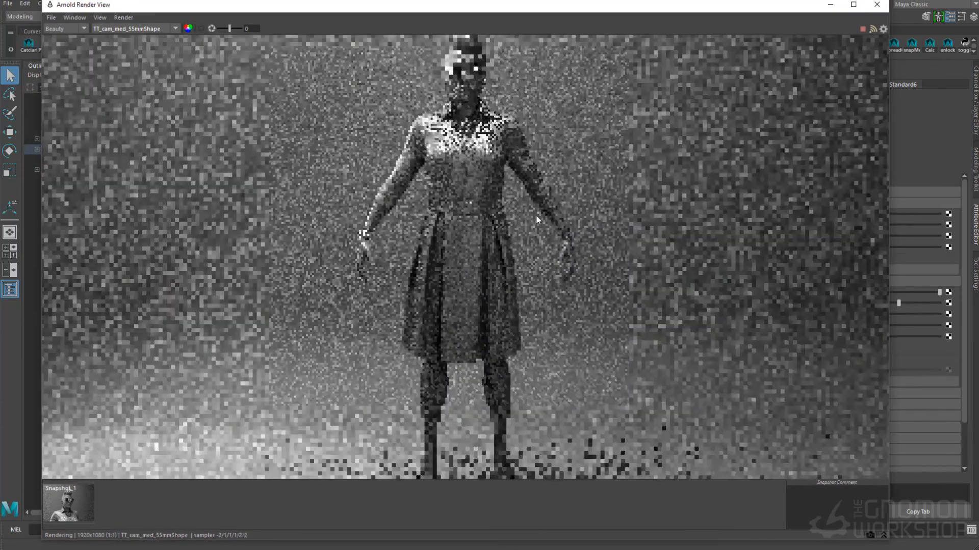
right_click_drag(536, 216, 260, 158, "alt")
middle_click_drag(260, 158, 253, 121, "alt")
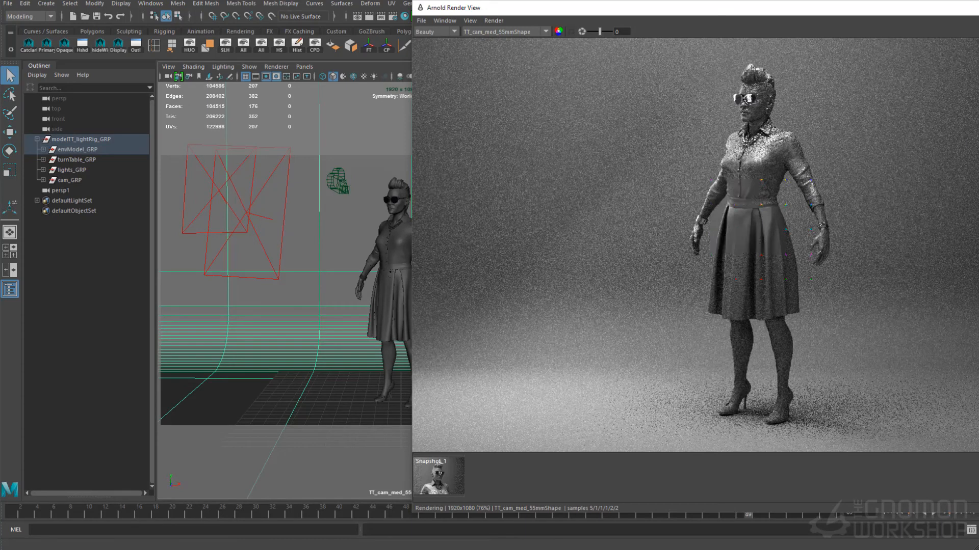
Step: Show the Arnold render at real size and store a snapshot of it
left_click(470, 20)
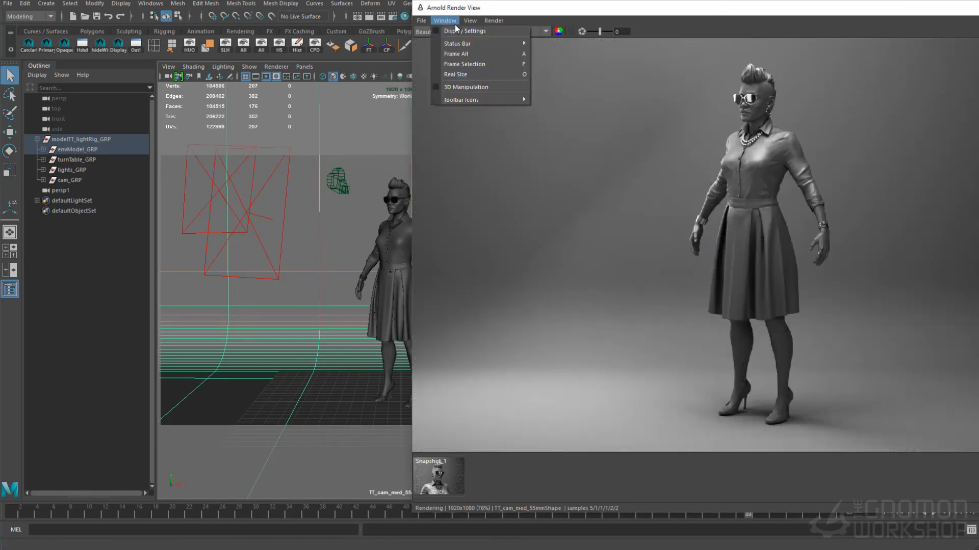
left_click(484, 75)
left_click_drag(581, 10, 415, 40)
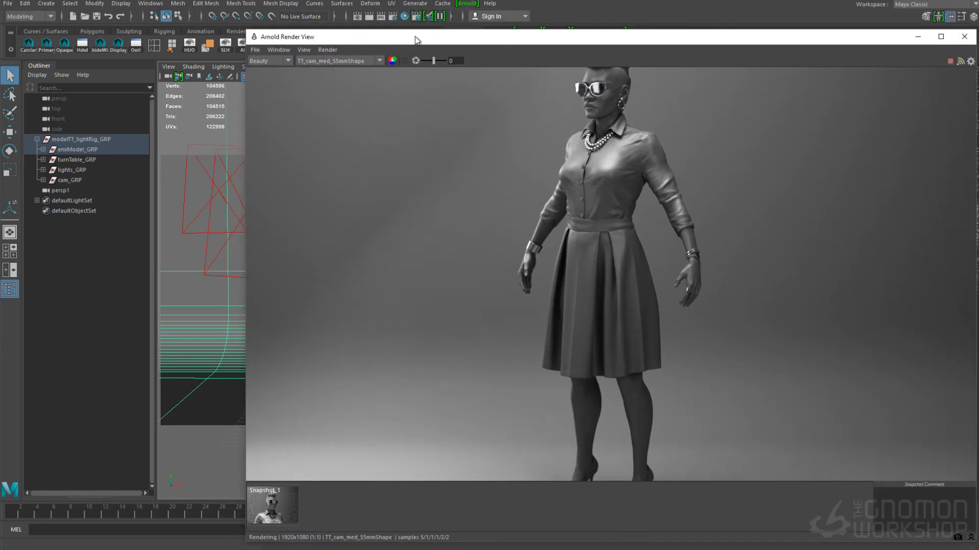
left_click(957, 539)
left_click_drag(662, 32, 662, 0)
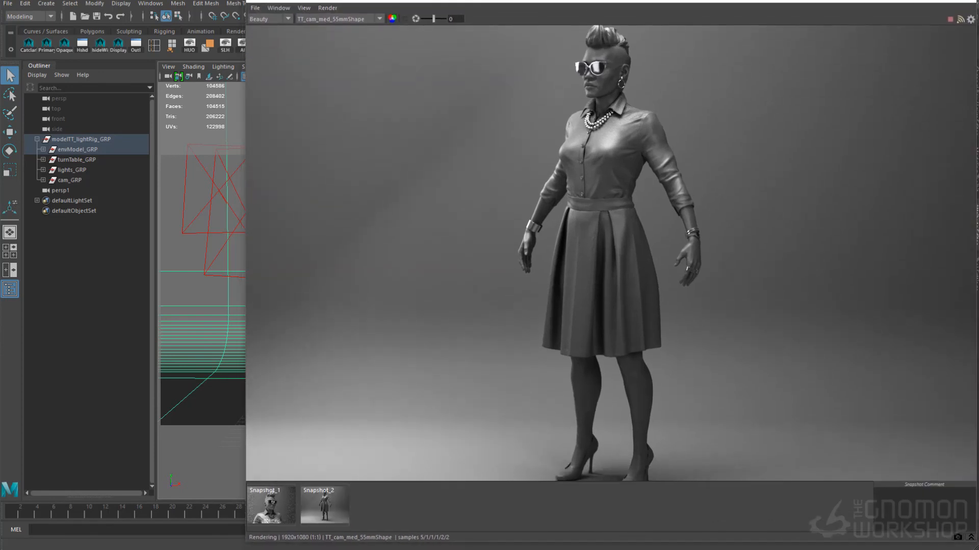
Step: Narrow the Arnold RenderView window around the standing character and place it beside the viewport
left_click_drag(471, 1, 633, 15)
left_click_drag(978, 512, 820, 510)
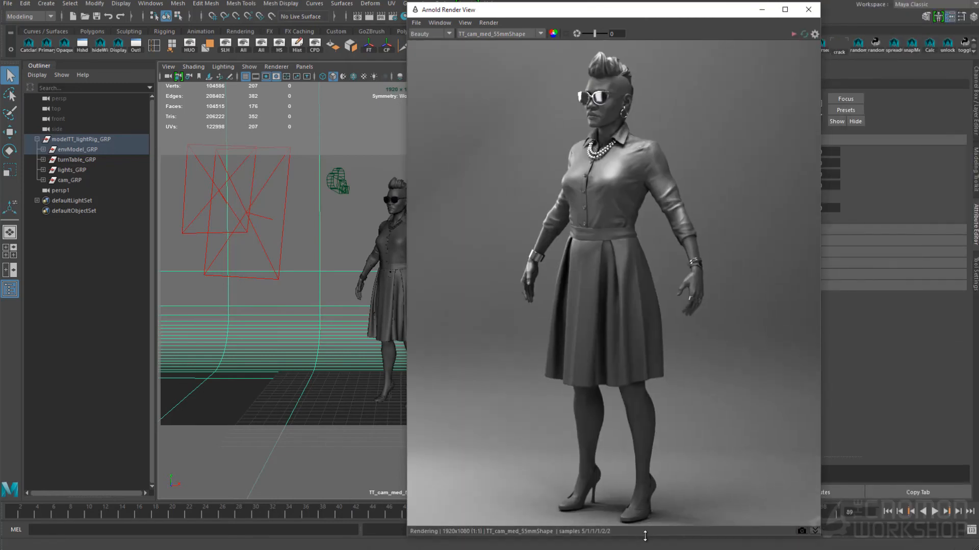
left_click_drag(686, 15, 751, 12)
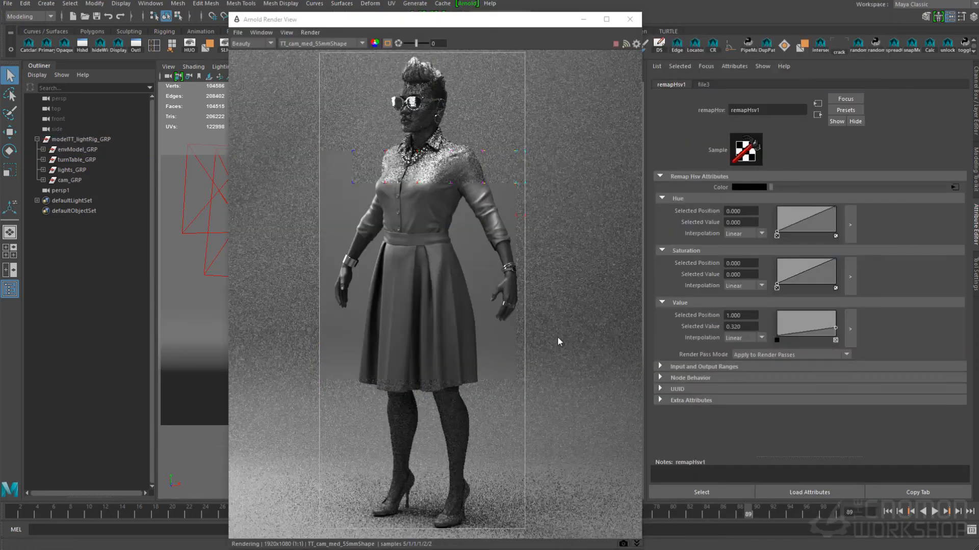
left_click_drag(454, 23, 226, 15)
left_click_drag(412, 72, 280, 74)
Step: Switch the viewport to the persp1 camera and select the hair together with both shoes
left_click(306, 68)
mouse_move(326, 77)
left_click(418, 99)
left_click(374, 158)
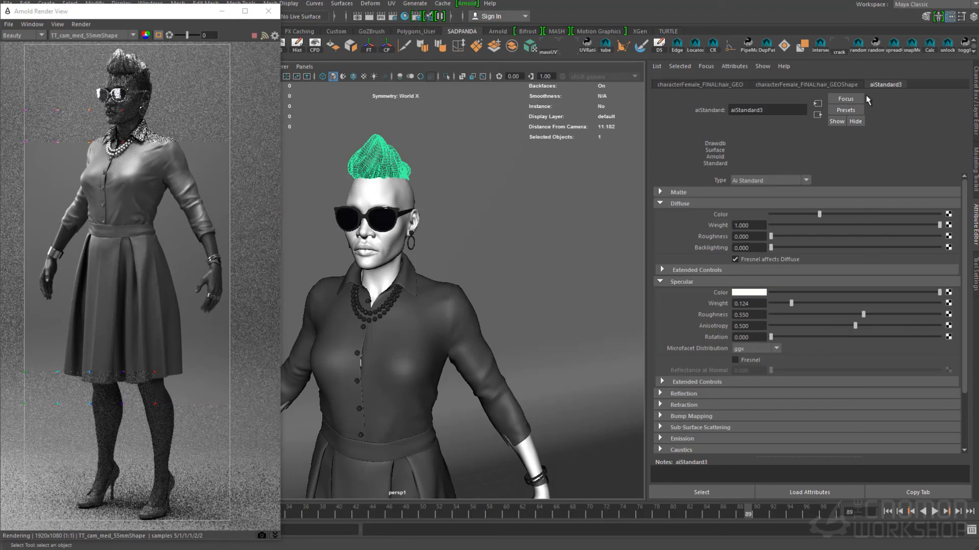
middle_click_drag(439, 400, 457, 92, "alt")
left_click(460, 433, "shift")
left_click(380, 428, "shift")
left_click_drag(379, 429, 423, 458, "alt")
Step: Assign a new aiStandard material to the hair and shoes with a dark diffuse color and specular weight 0.098
right_click(484, 374)
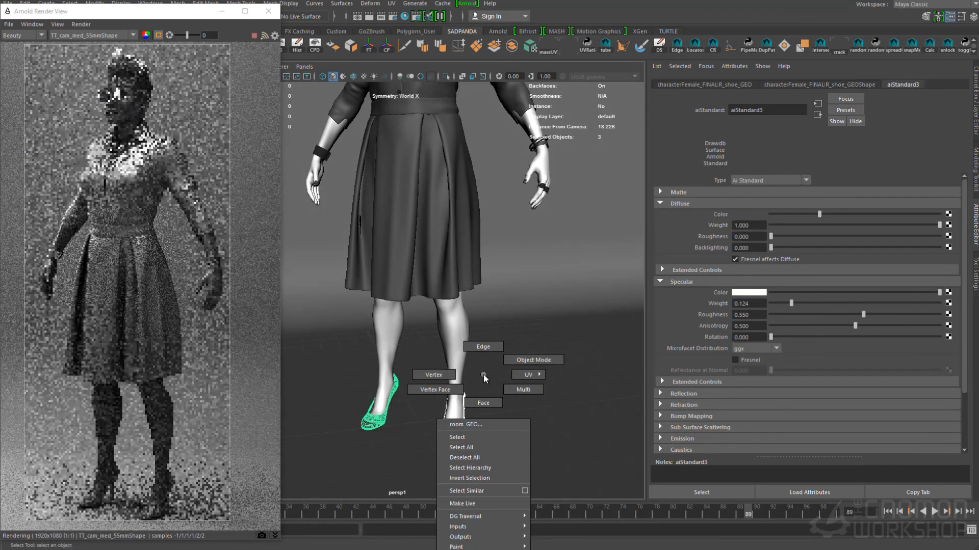
right_click_drag(483, 374, 479, 549)
left_click(473, 217)
left_click(528, 278)
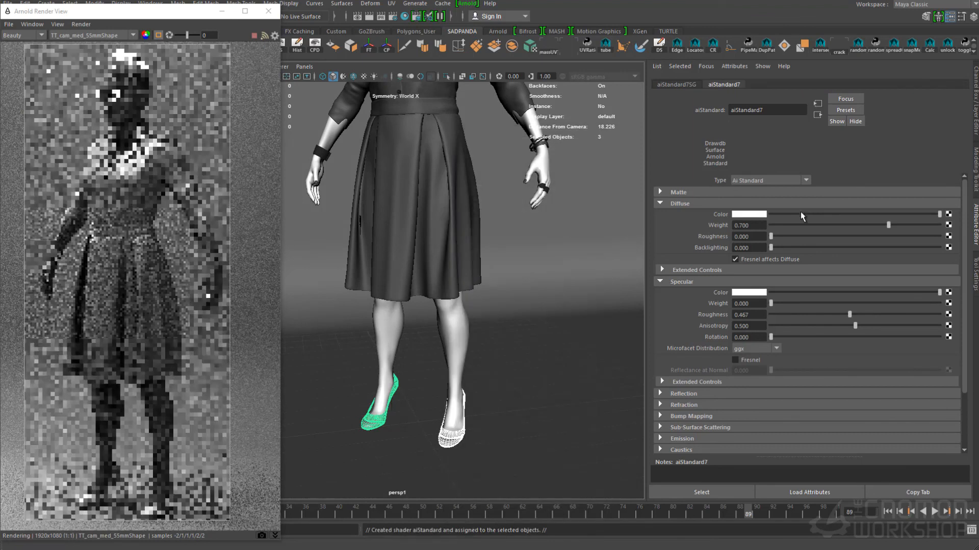
left_click(800, 214)
left_click_drag(771, 303, 790, 303)
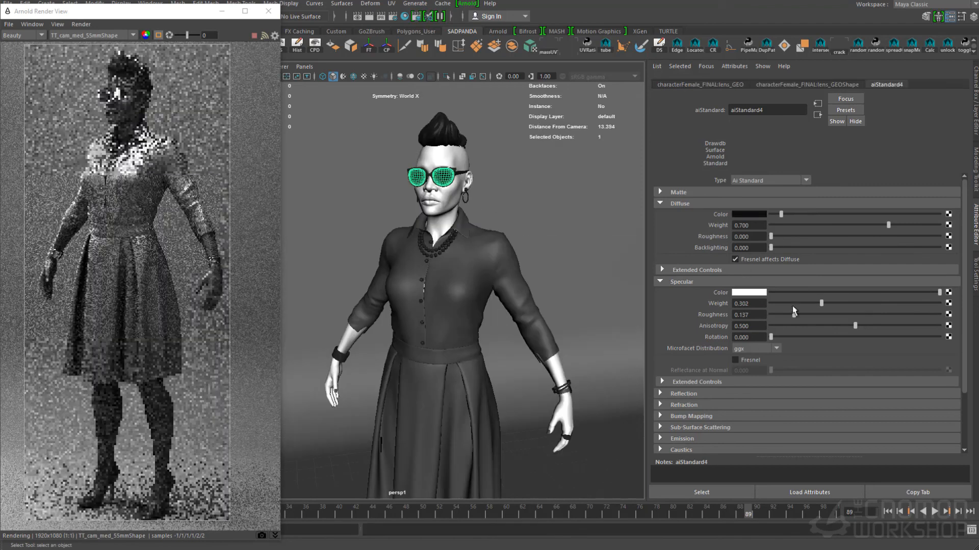
Step: Lower the sunglasses lens material's specular weight to 0.055 and select the frames to check their material
left_click_drag(820, 303, 779, 303)
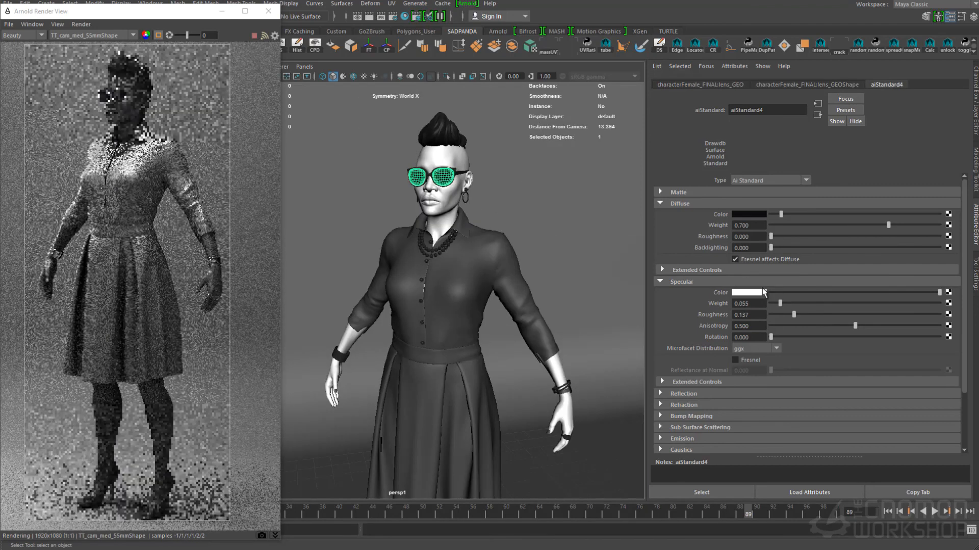
left_click(456, 172)
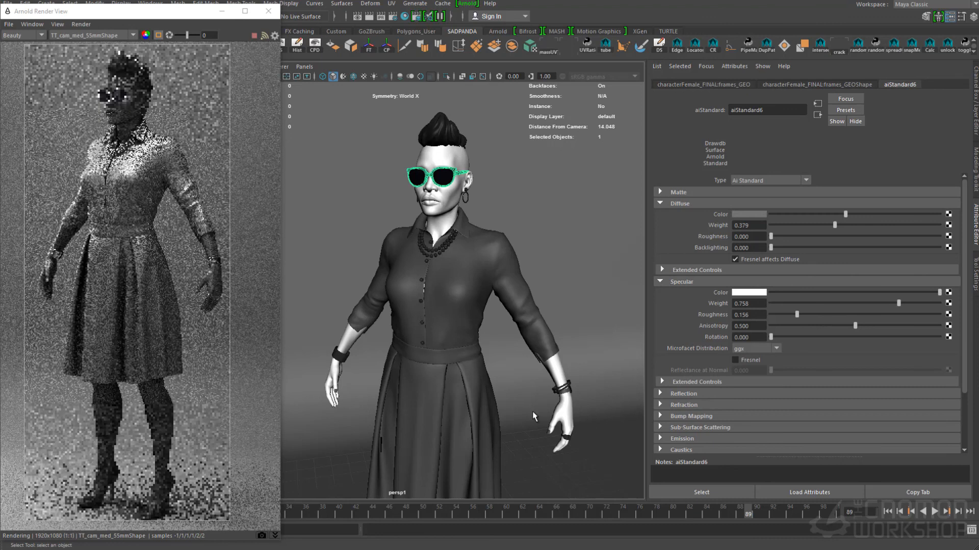
Step: Assign a new aiStandard material to the fingernails with dark diffuse, specular weight 0.091 and specular roughness 0.223
left_click_drag(546, 362, 491, 271, "alt")
left_click(515, 377, "shift")
right_click(459, 175)
left_click(442, 437)
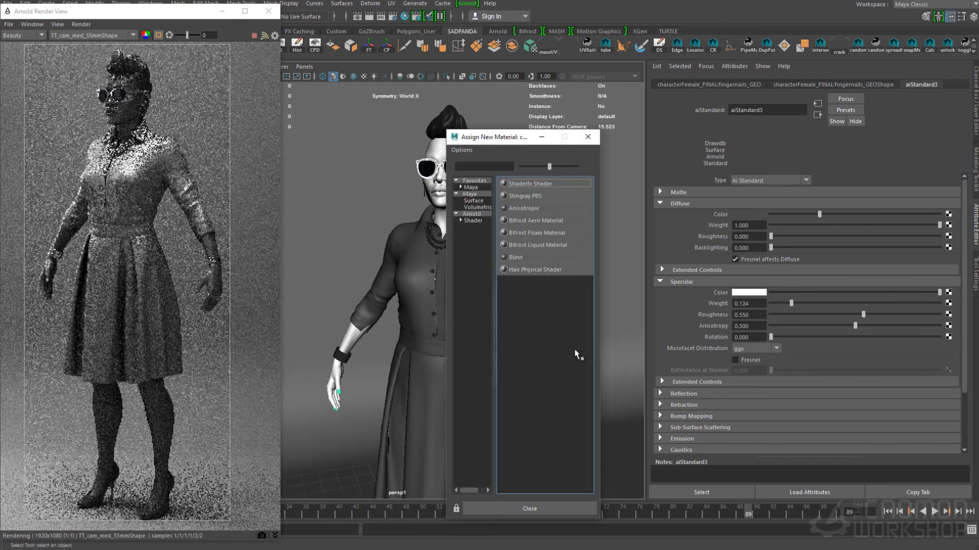
left_click(510, 246)
left_click_drag(836, 213, 799, 215)
left_click_drag(771, 304, 782, 303)
left_click_drag(849, 315, 786, 303)
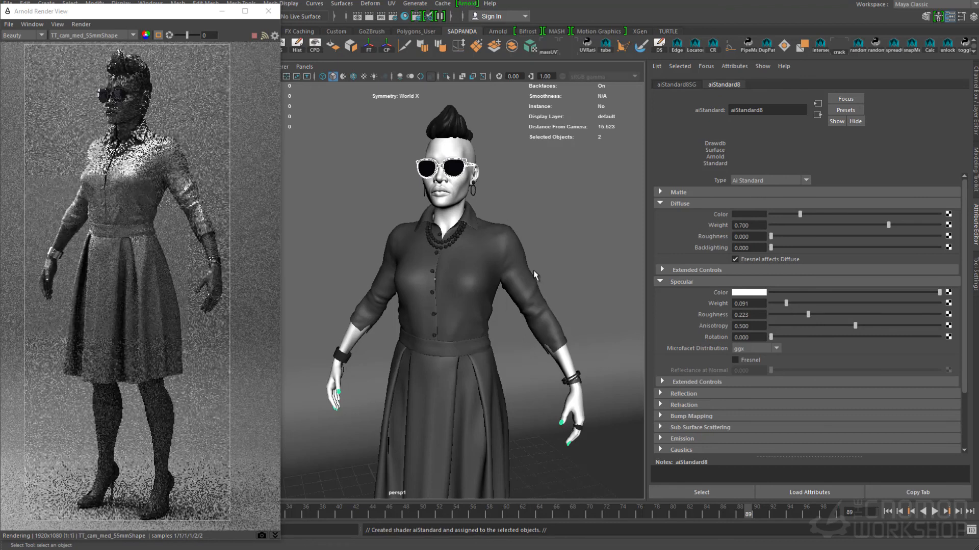
Step: Select the sunglasses lenses and raise their refraction weight to 0.524
left_click(457, 174)
left_click(704, 403)
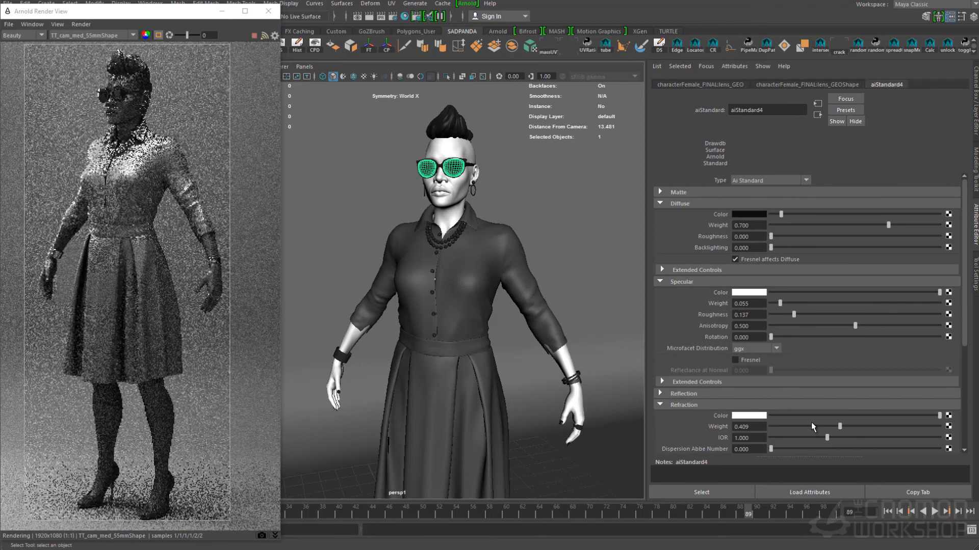
left_click_drag(848, 426, 859, 426)
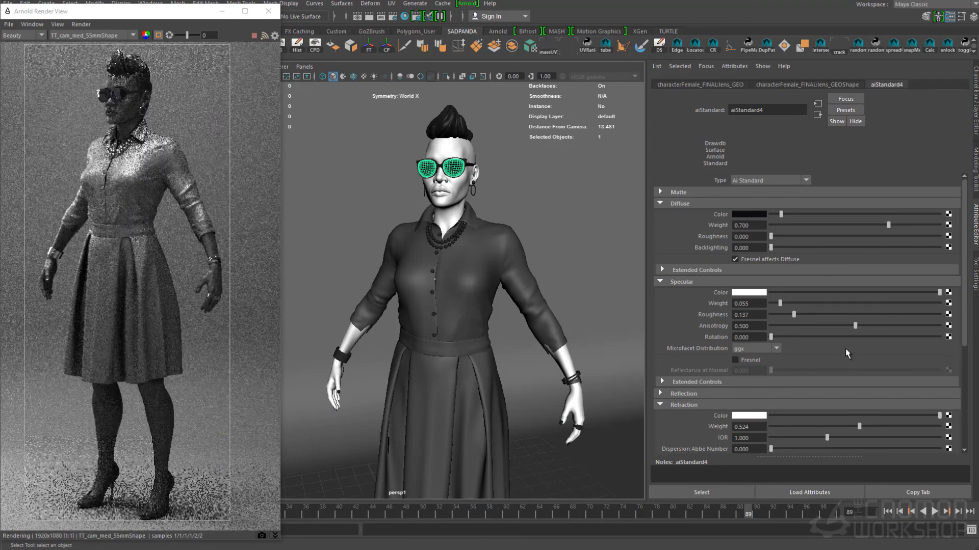
Step: Assign the existing aiStandard8 material to the shirt buttons and select the shirt to check its material
left_click(433, 293)
right_click_drag(433, 294, 561, 294)
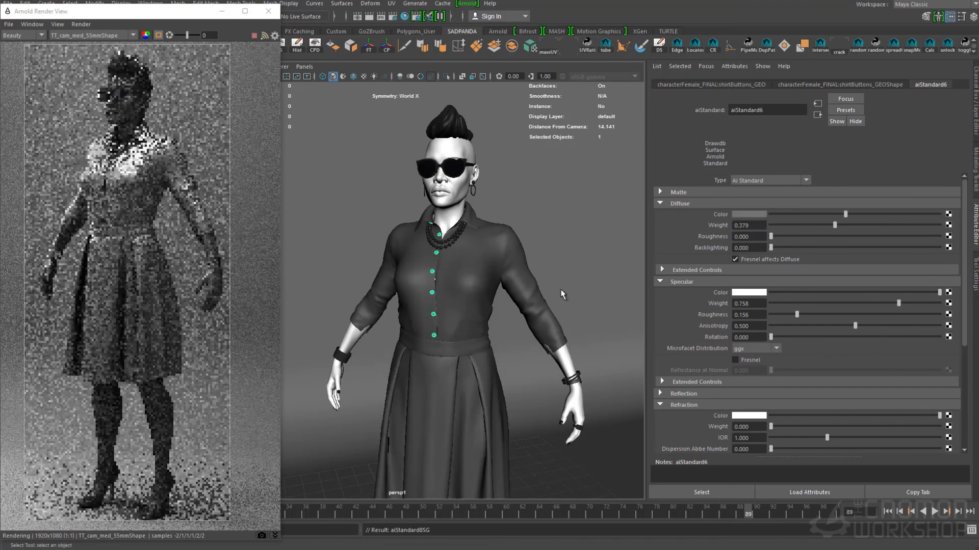
left_click(467, 265)
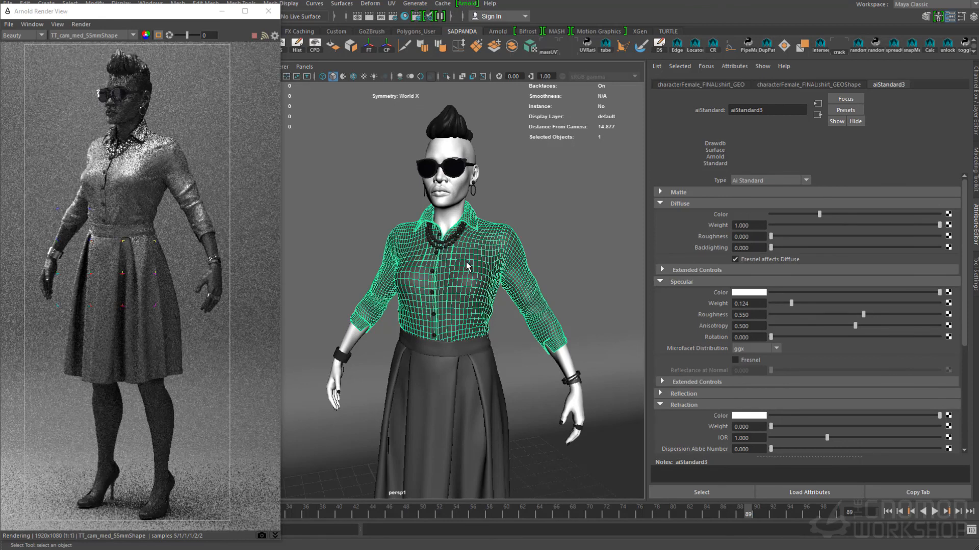
Step: Set the refraction weight of the sunglasses lens material to 0.7
left_click(454, 169)
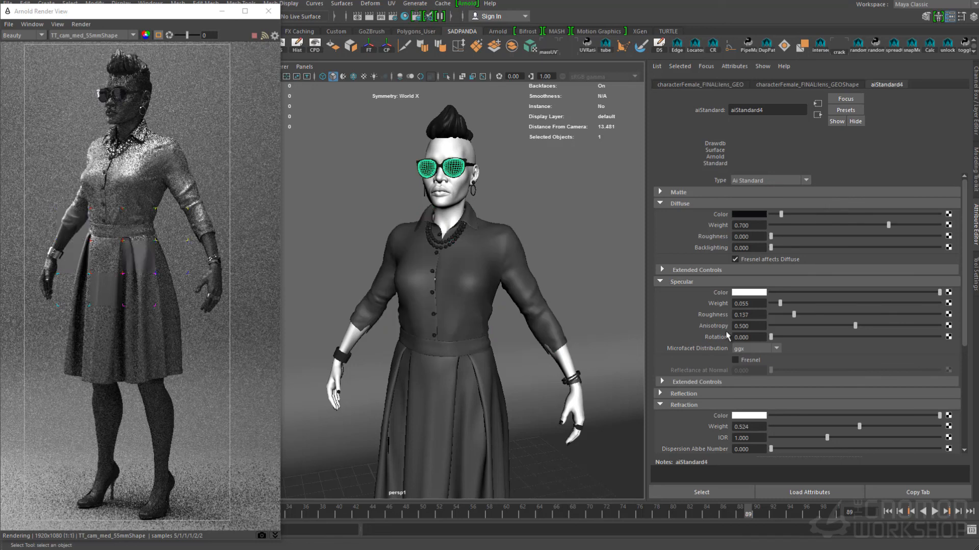
double_click(750, 428)
type(".7")
key("Return")
Step: Assign a new aiStandard material to the pearl necklace
left_click(445, 242)
right_click_drag(446, 242, 457, 498)
left_click(481, 220)
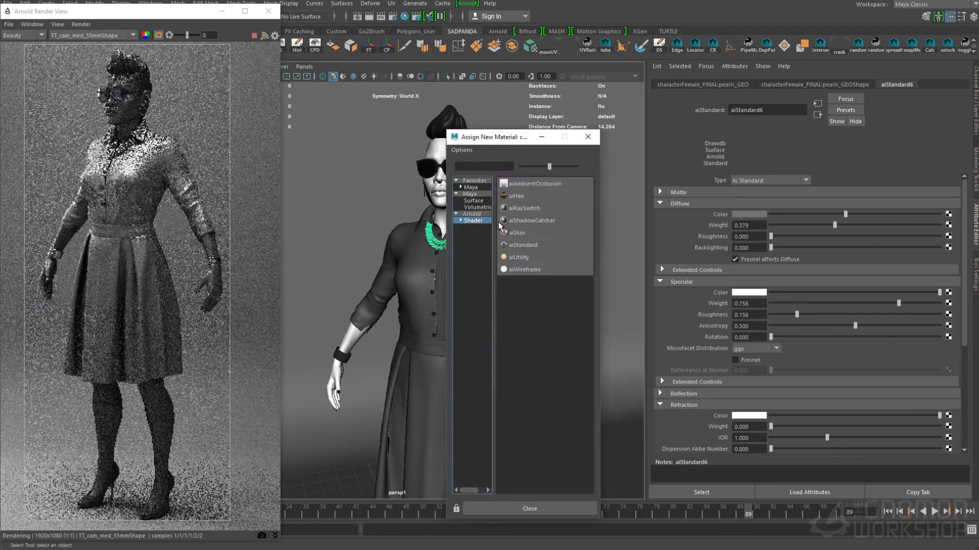
left_click(521, 244)
Step: Give the pearl material specular weight 0.143 and roughness 0.308, enable specular Fresnel and raise its reflectance at normal
left_click(794, 303)
left_click(821, 314)
left_click(735, 359)
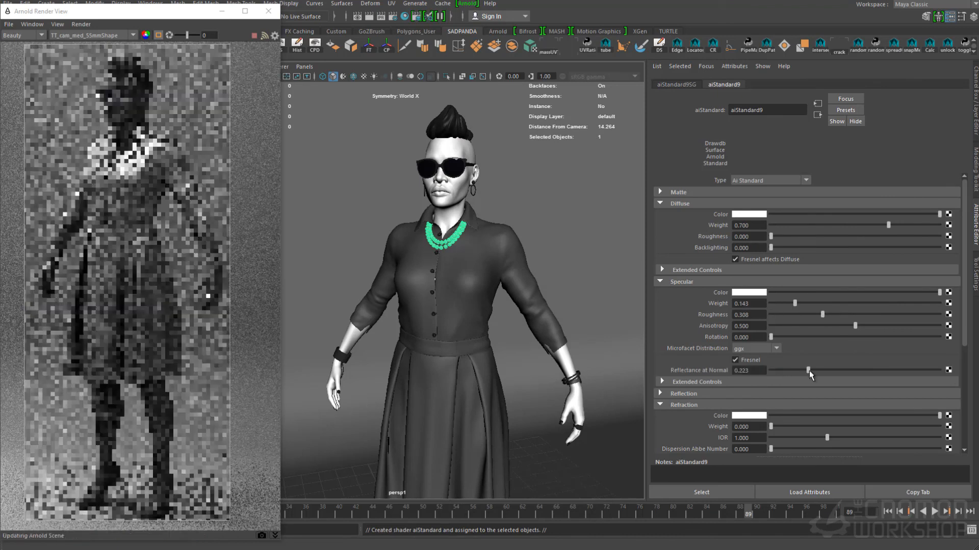
left_click(808, 371)
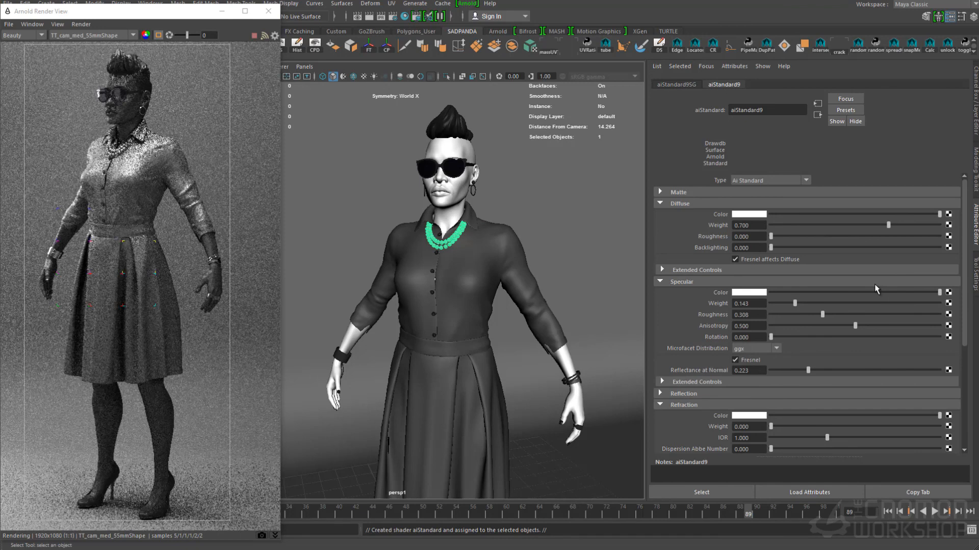
left_click(875, 371)
Step: Set the hair material's specular weight to 0.152 and roughness to 0.521, darken its diffuse color slightly and raise the diffuse weight
left_click(459, 124)
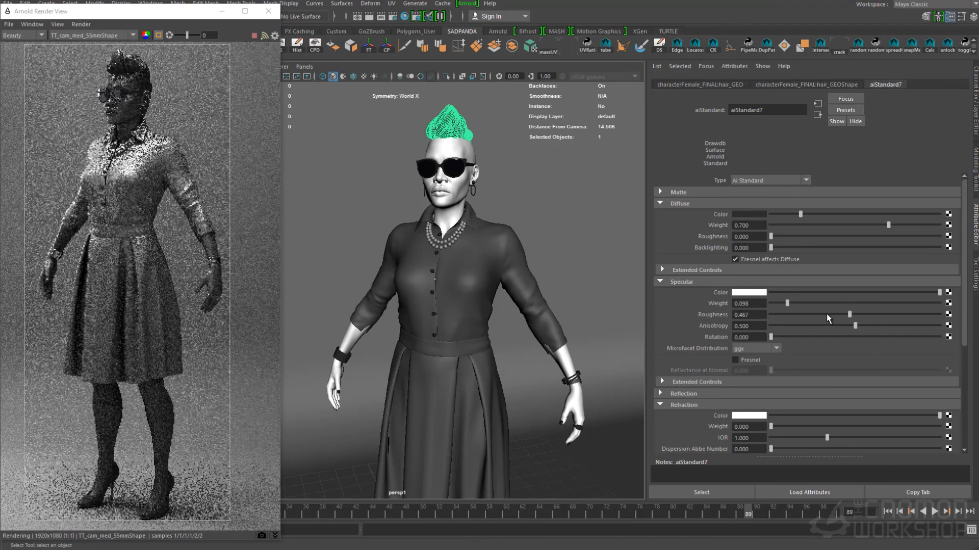
left_click_drag(787, 304, 859, 315)
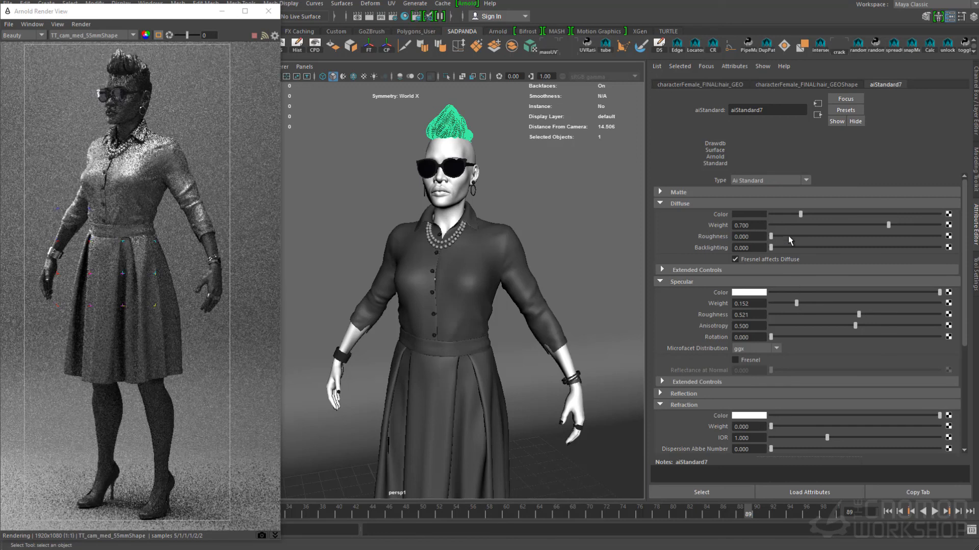
left_click_drag(800, 214, 797, 214)
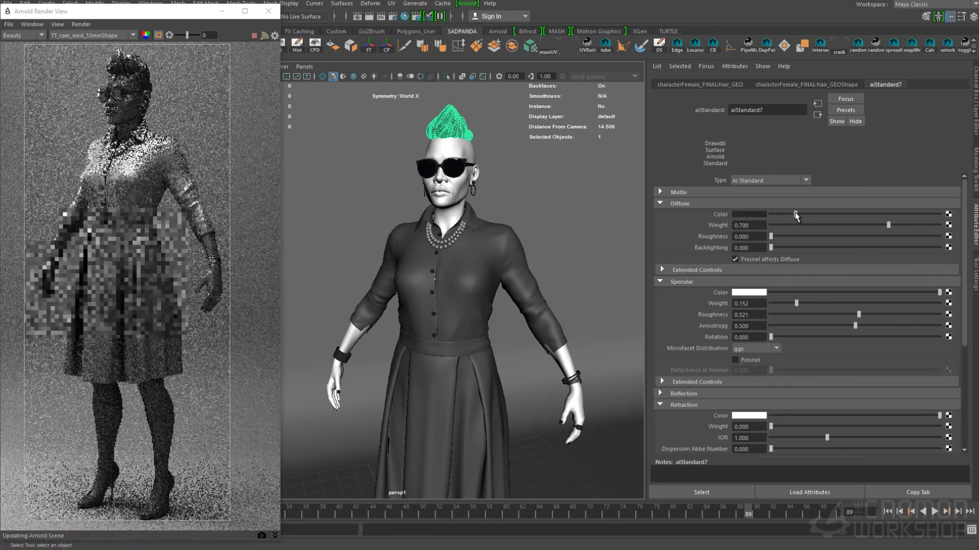
left_click_drag(888, 226, 918, 226)
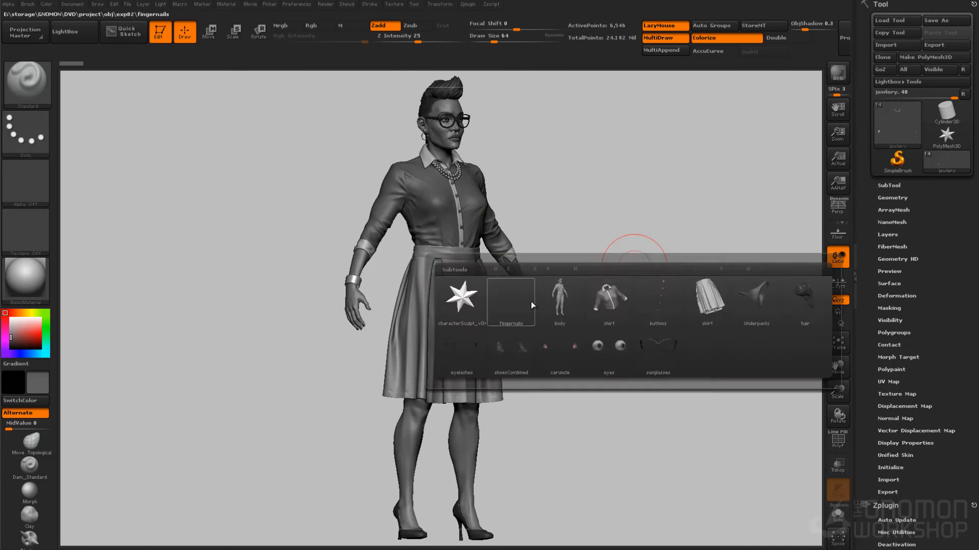
Step: In ZBrush, dock the Zplugin palette beside the model and bring up the Multi Map Exporter settings for the body subtool
left_click(468, 4)
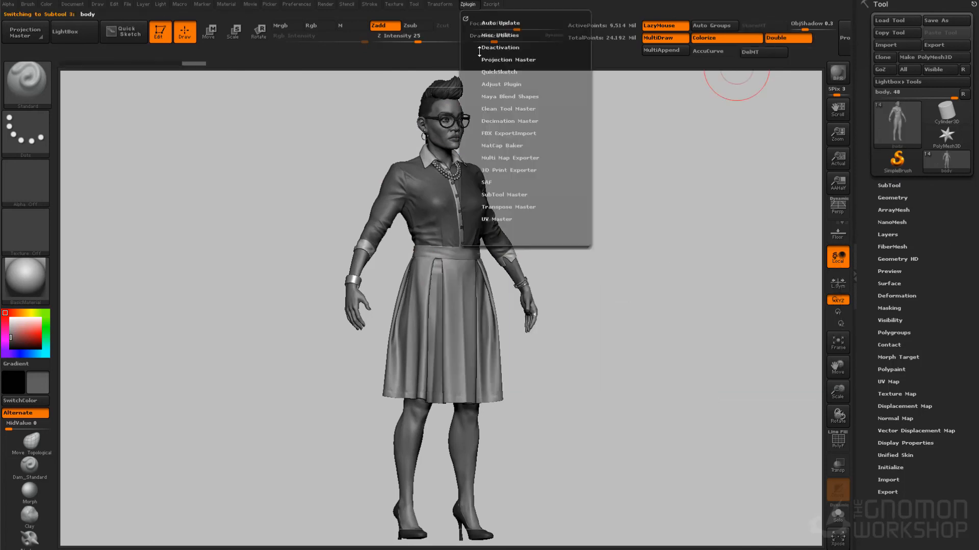
left_click_drag(465, 19, 903, 181)
left_click(894, 154)
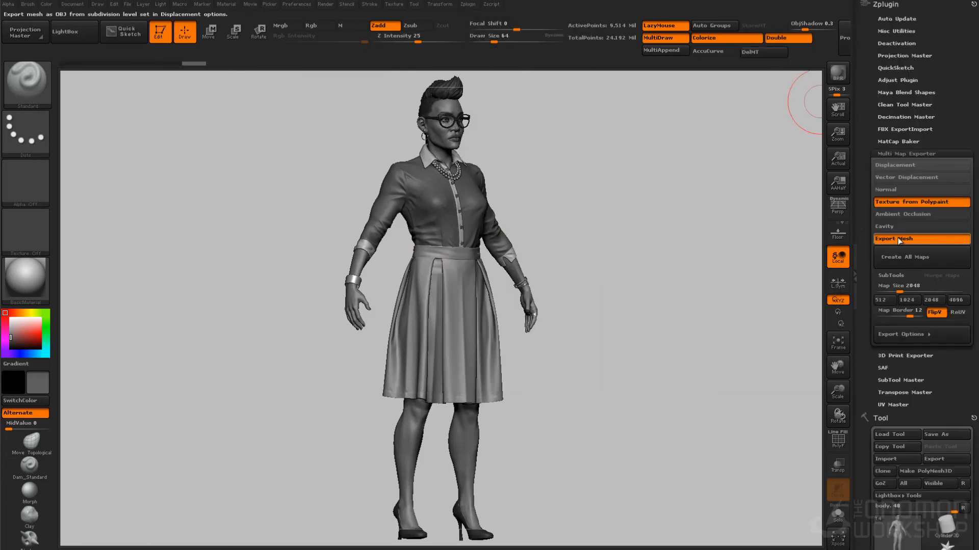
left_click_drag(863, 274, 865, 146)
left_click_drag(941, 240, 938, 260)
left_click(906, 284)
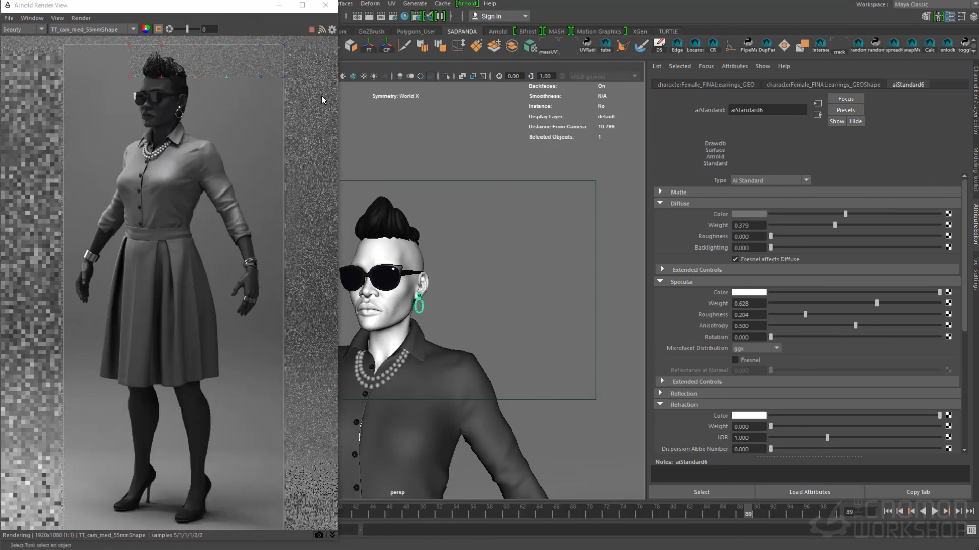
Step: In Maya, refresh the full-body Arnold render, select the body mesh to inspect its material, and show the render snapshots
left_click(321, 29)
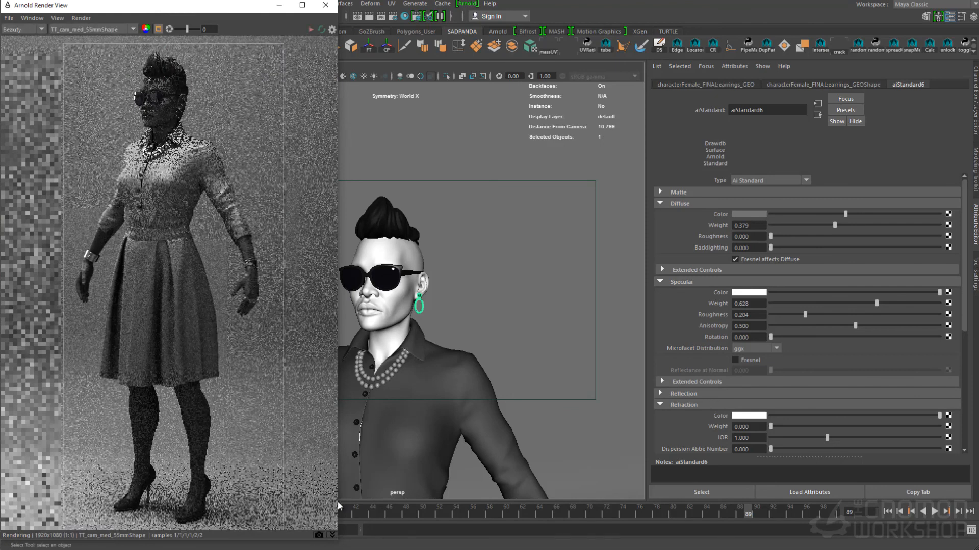
left_click(390, 331)
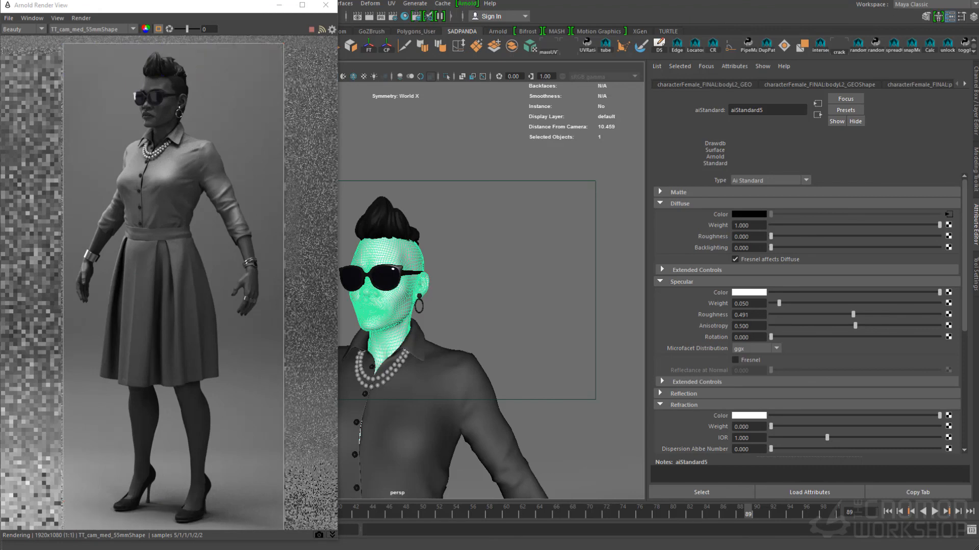
left_click(333, 535)
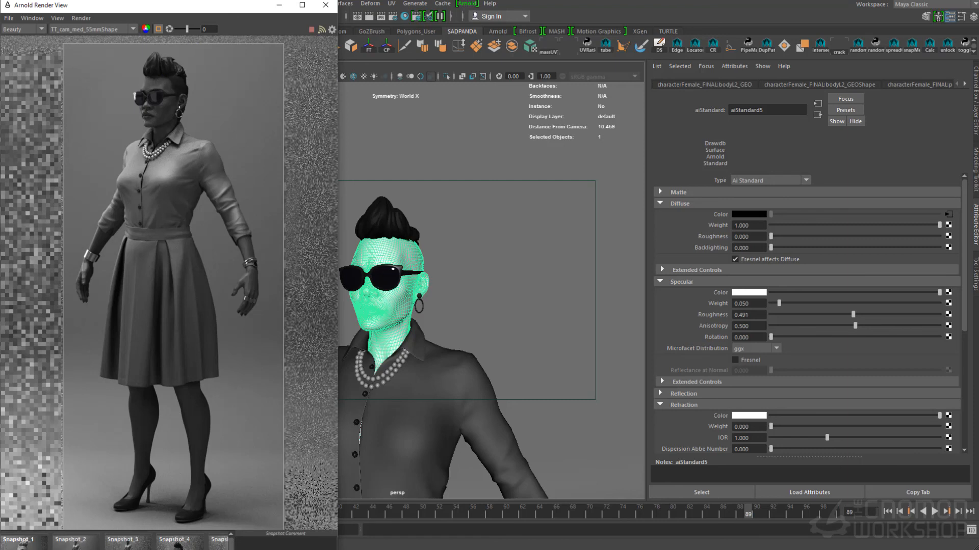